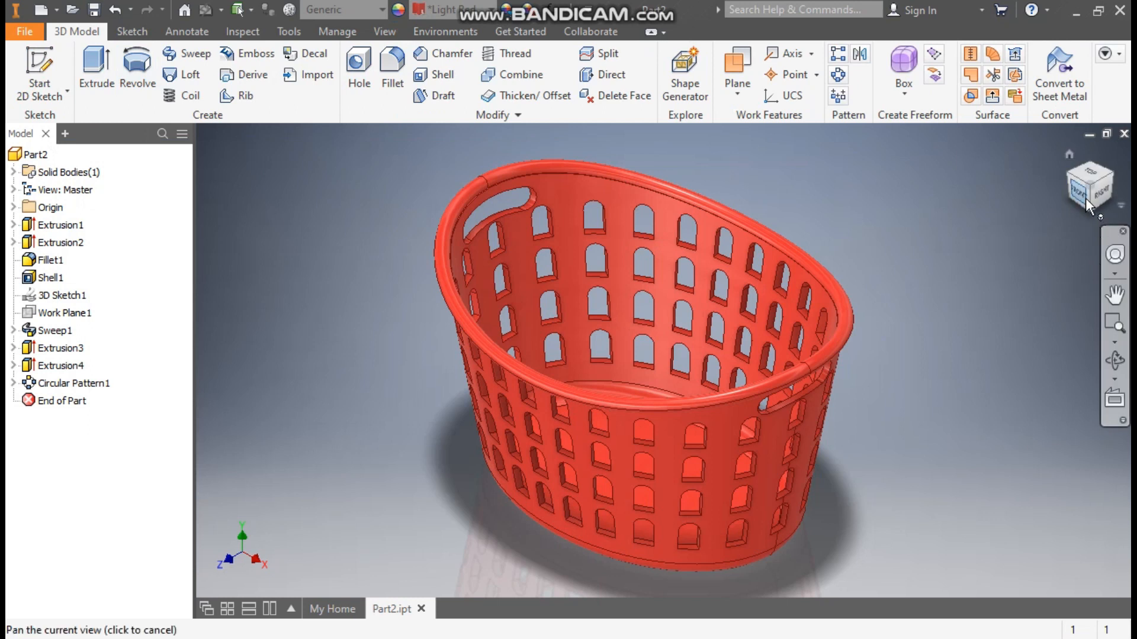
- Examine the finished basket model from the front and the right side
left_click(1082, 190)
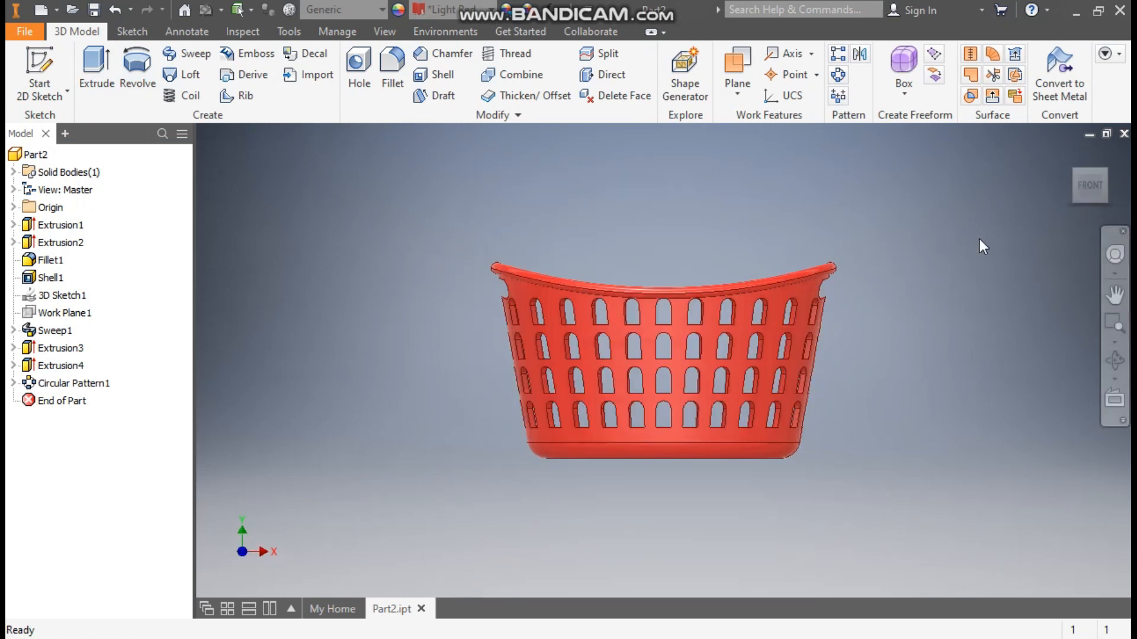
left_click(1115, 294)
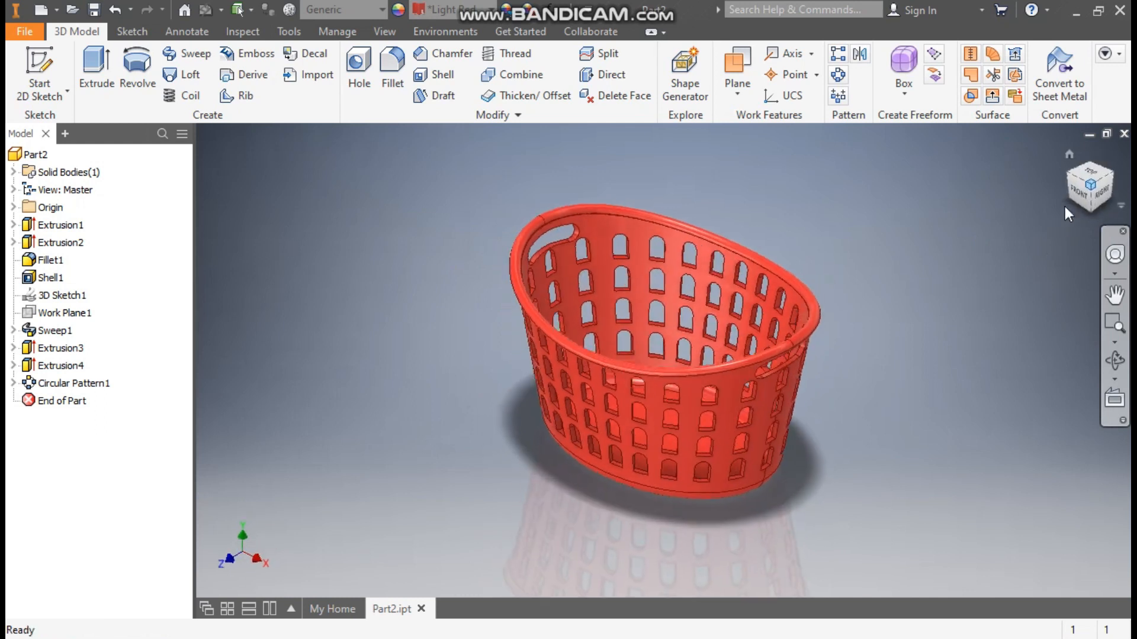
left_click(1100, 194)
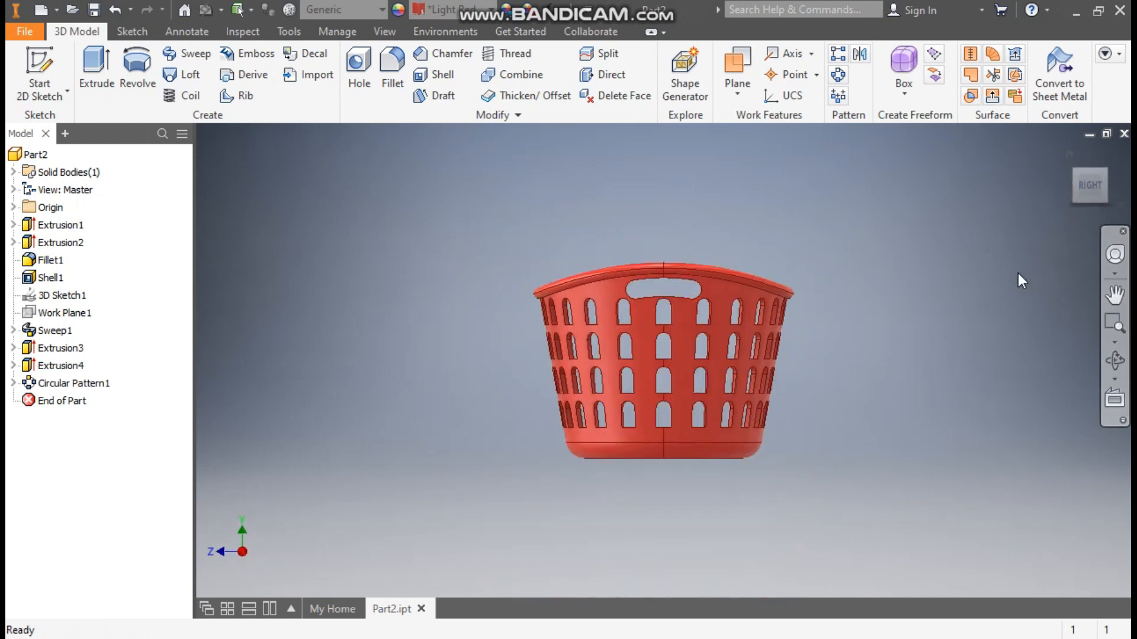
left_click(1070, 156)
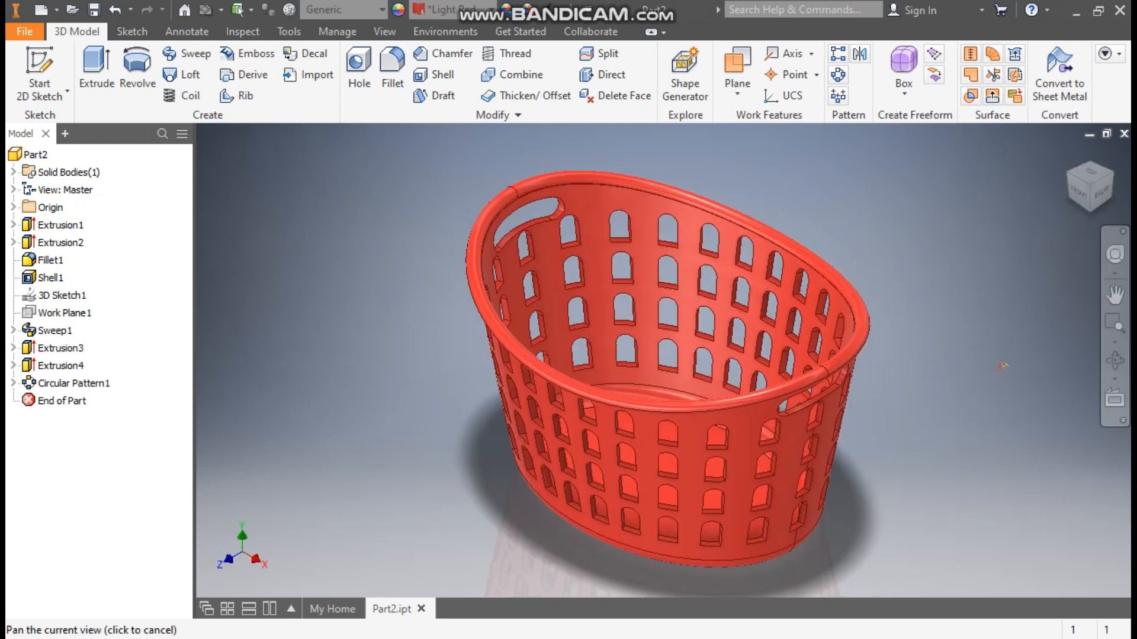
- Create a new part from the Standard (mm).ipt template and start a 2D sketch on the horizontal XZ plane with the X axis horizontal
left_click(40, 10)
left_click(758, 204)
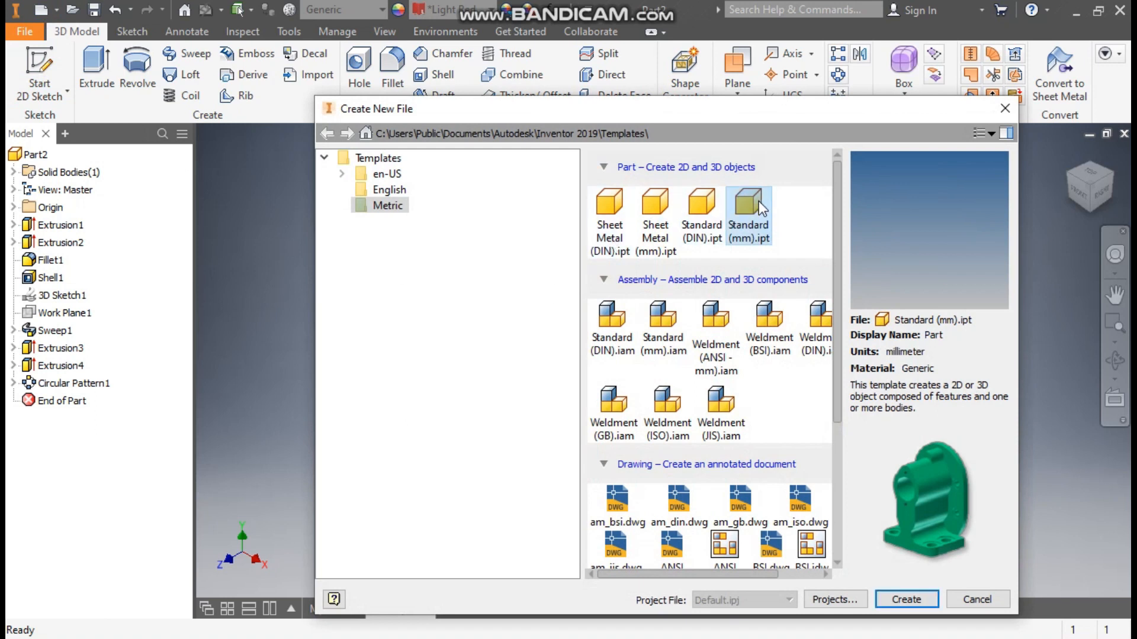
left_click(909, 599)
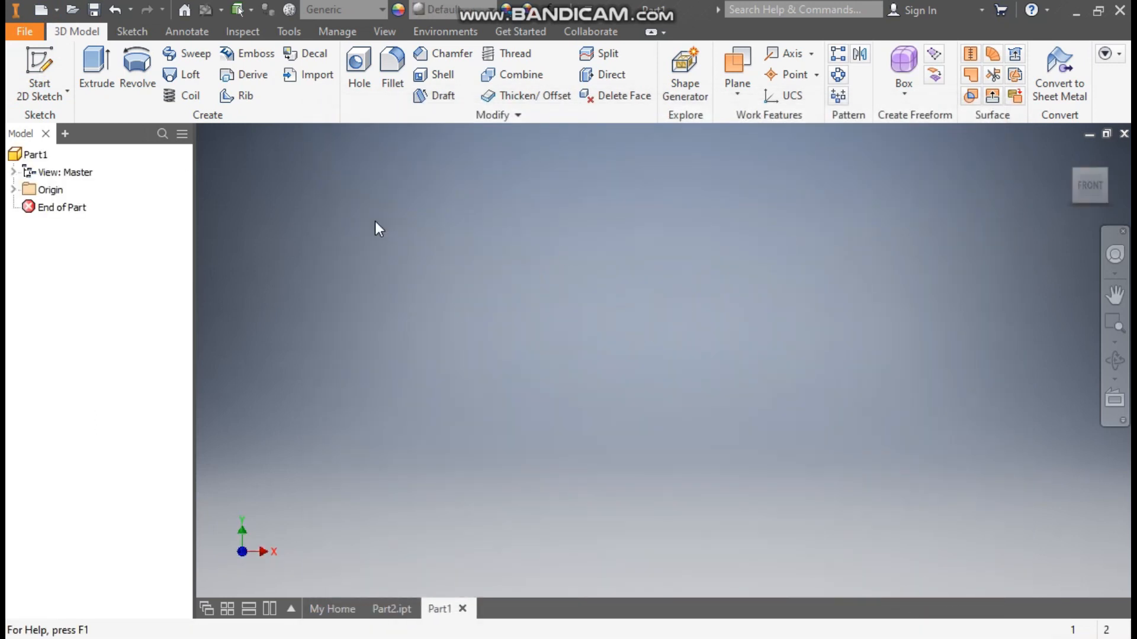
left_click(44, 80)
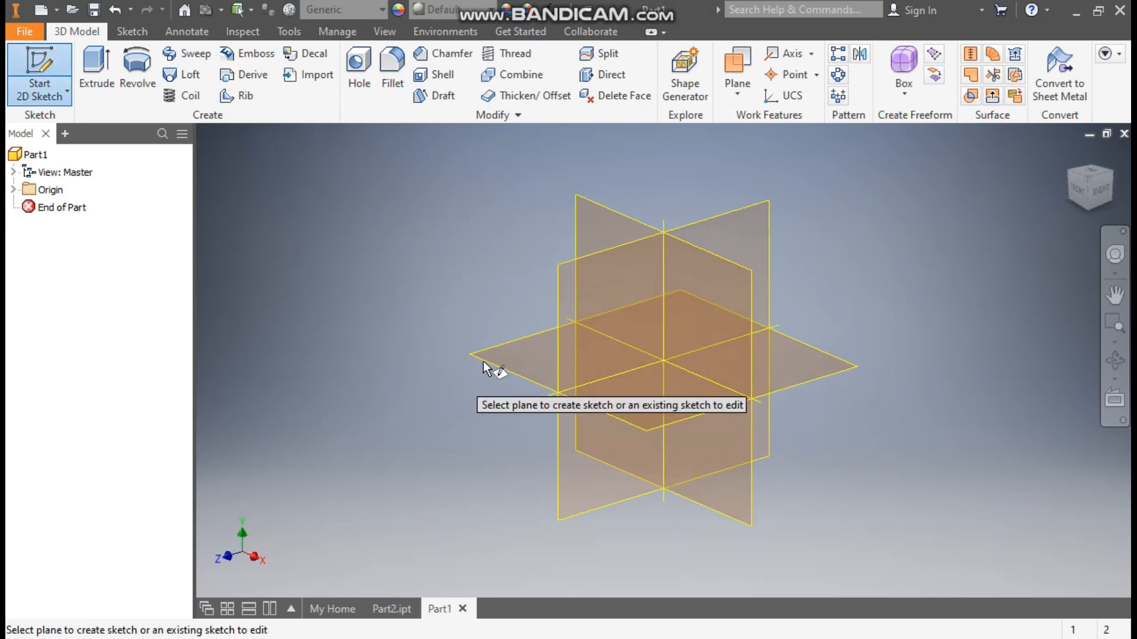
left_click(510, 353)
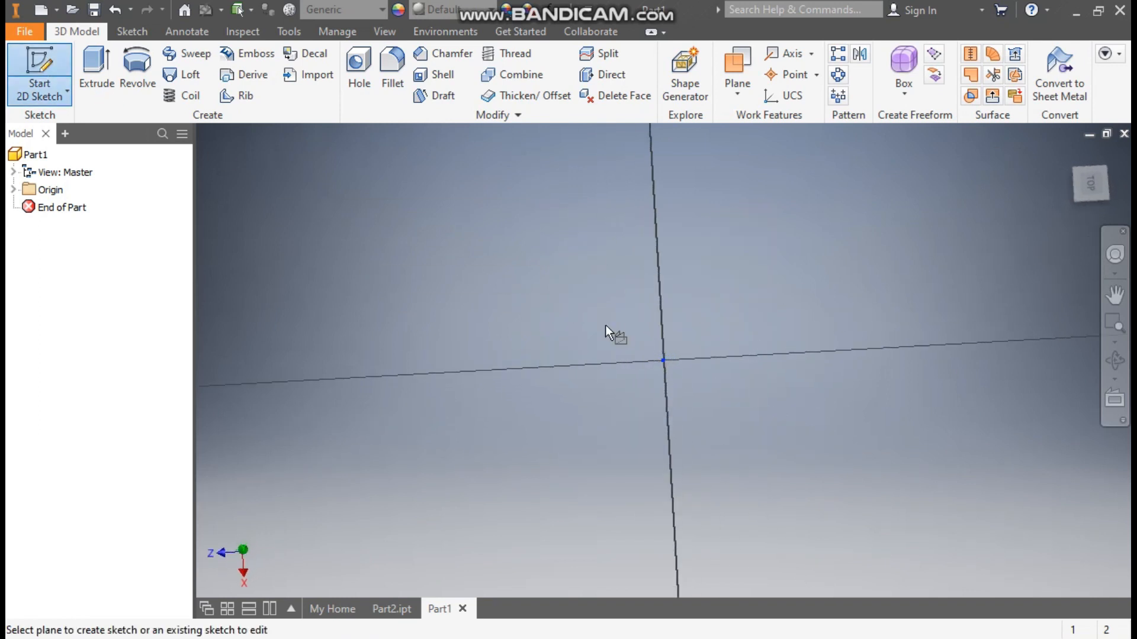
left_click(1107, 156)
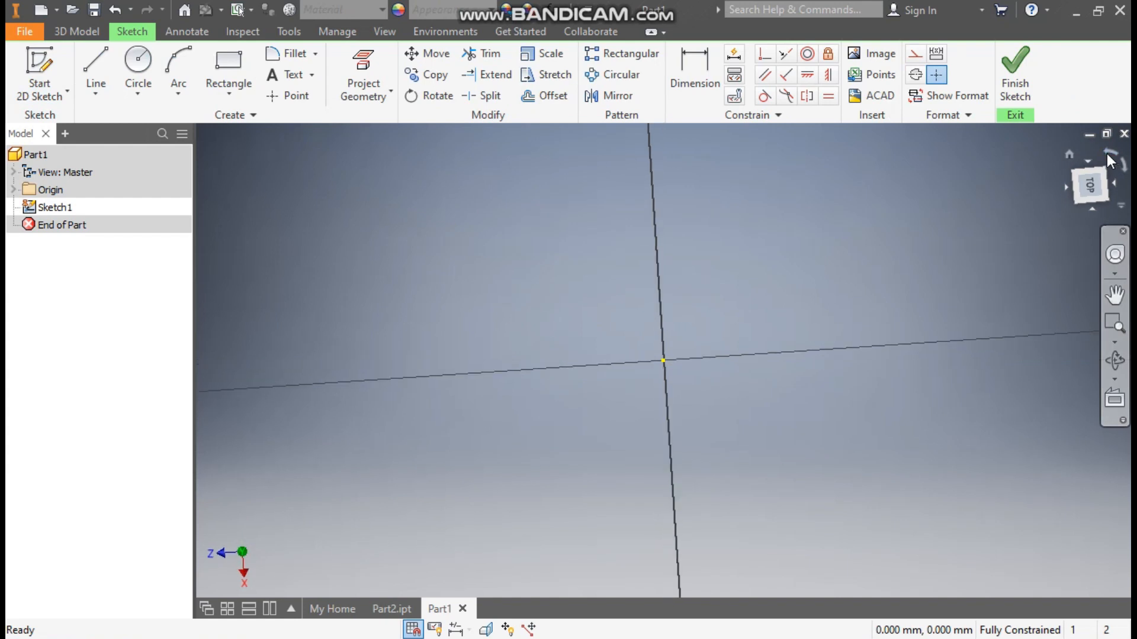
- Sketch an ellipse centred on the origin with its long axis horizontal and a vertical half-axis of about 131 mm
left_click(135, 96)
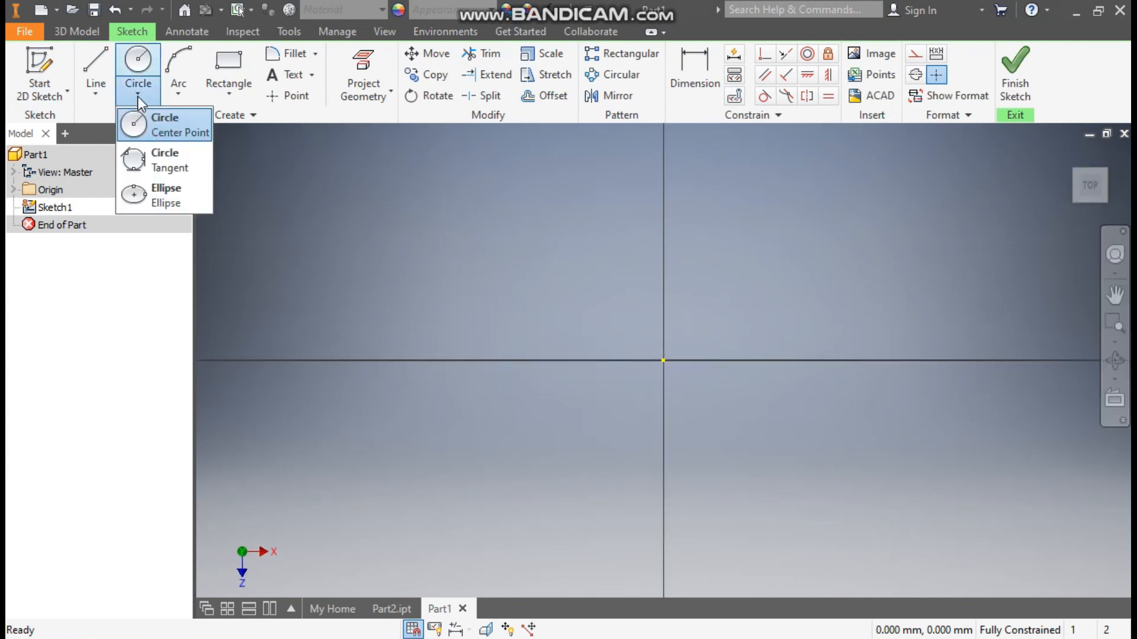
left_click(186, 189)
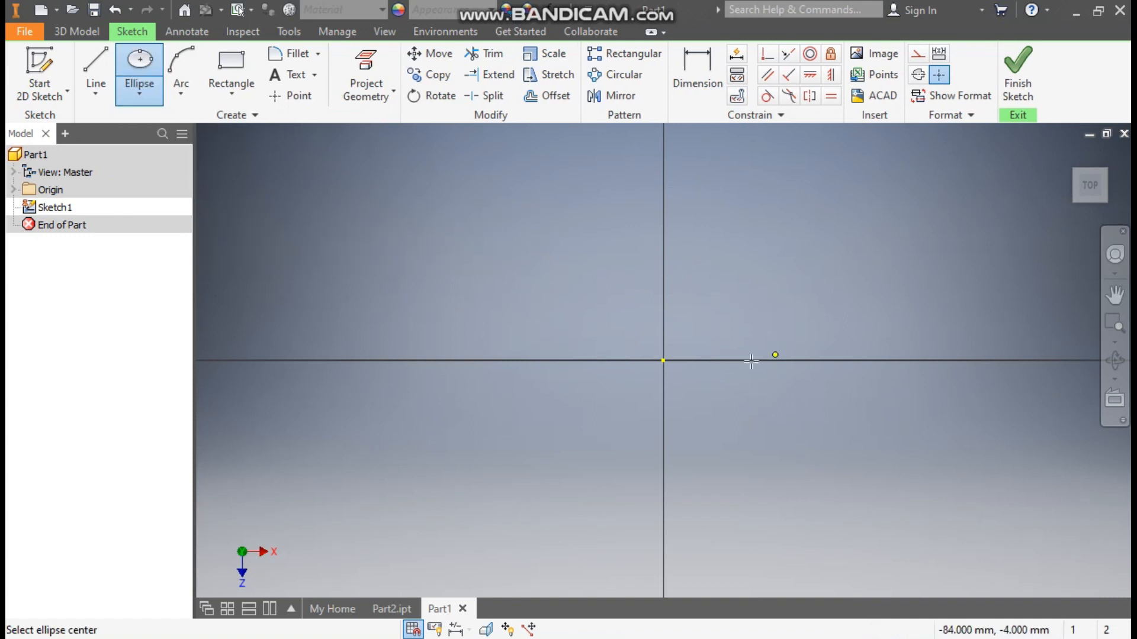
left_click(663, 361)
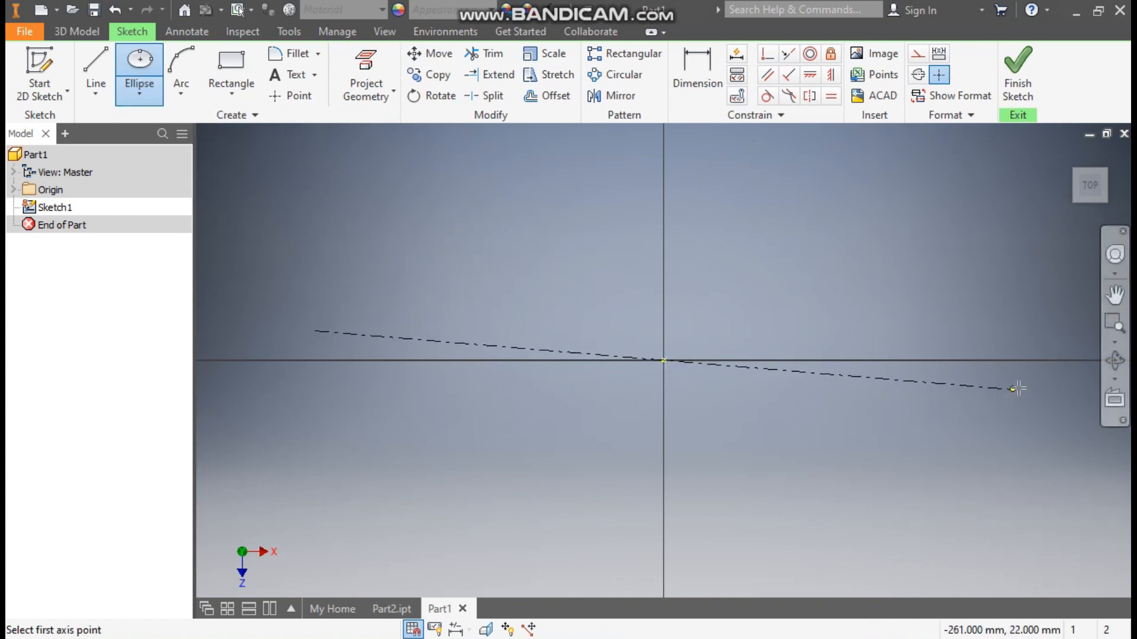
left_click(1034, 361)
left_click(1004, 425)
scroll(724, 389, "down", 2)
middle_click_drag(683, 382, 582, 351)
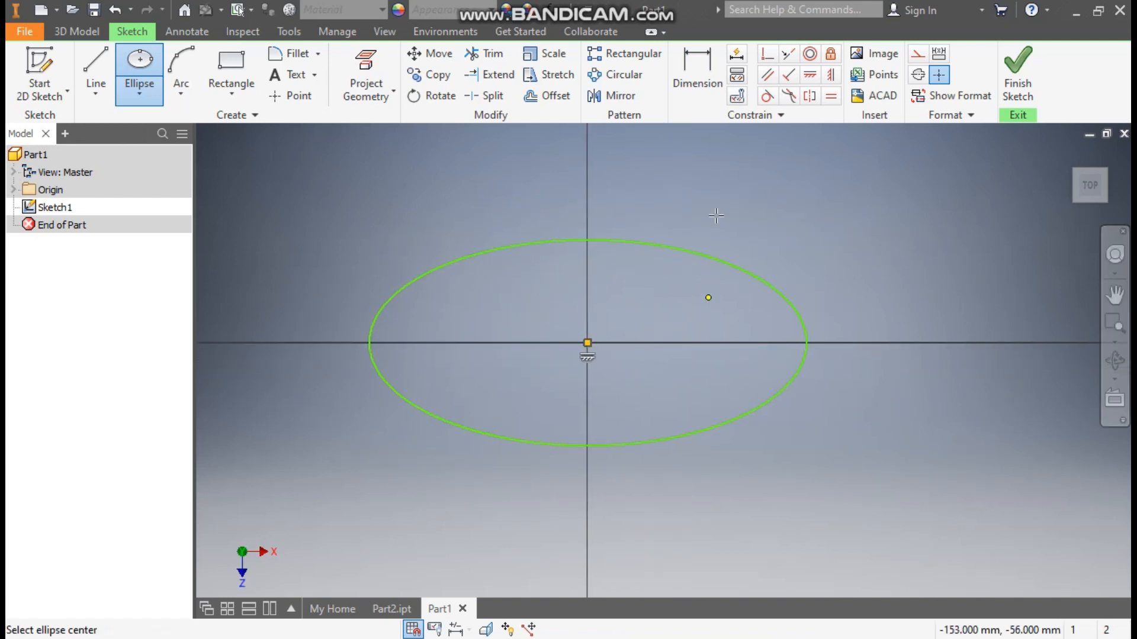
- Dimension the ellipse's vertical half-axis as 60 mm and its horizontal half-axis as 70 mm
left_click(709, 62)
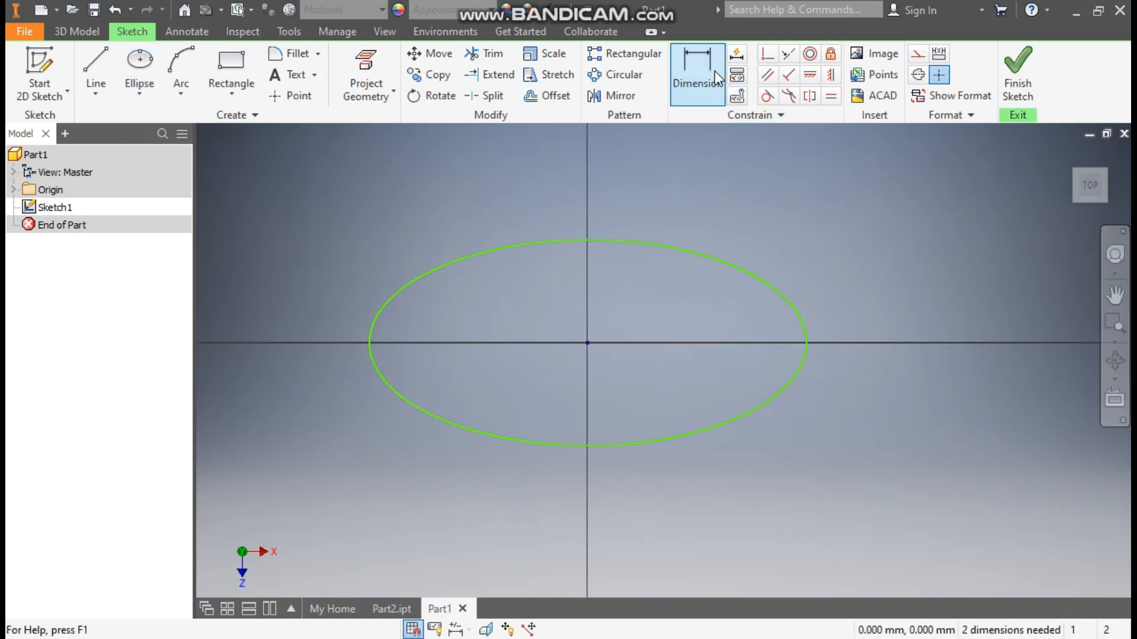
left_click(767, 283)
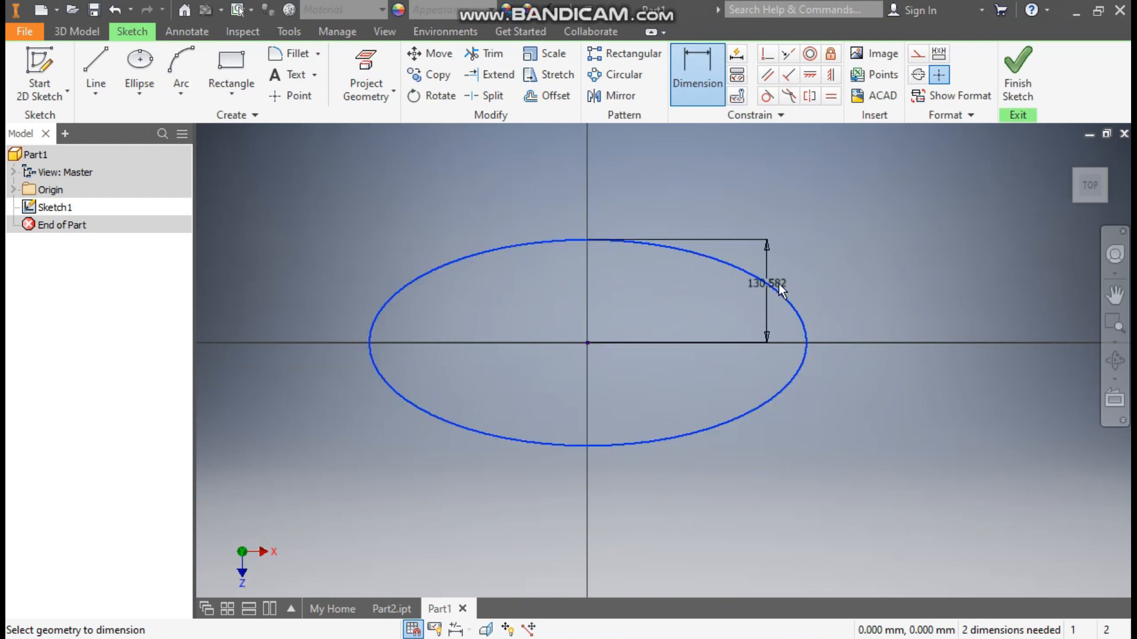
left_click(893, 290)
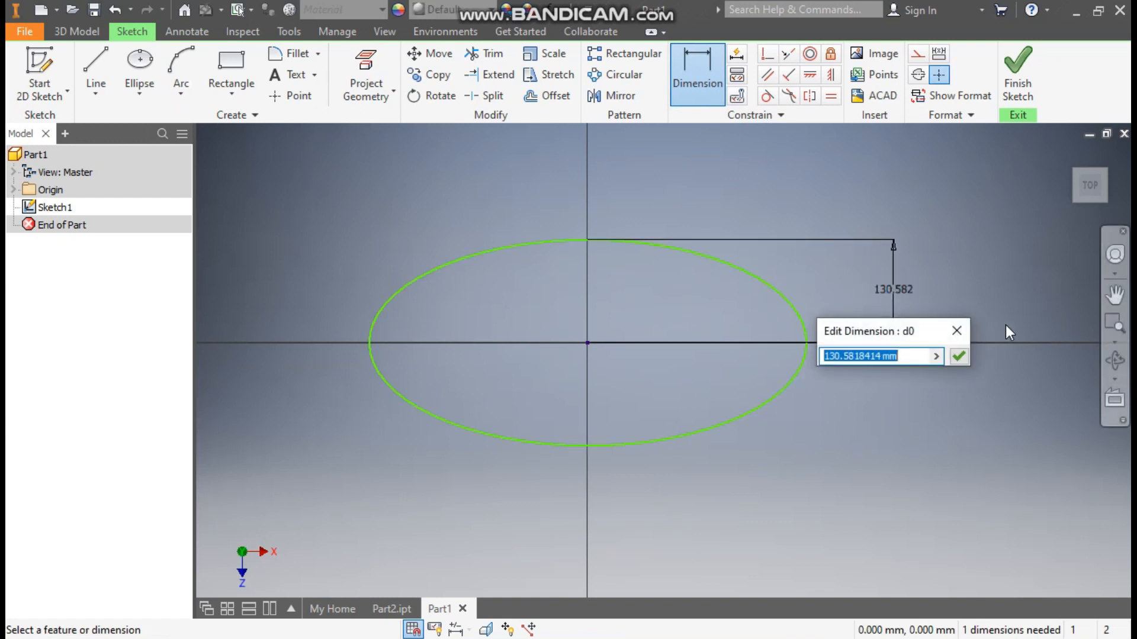
type("60")
key("Return")
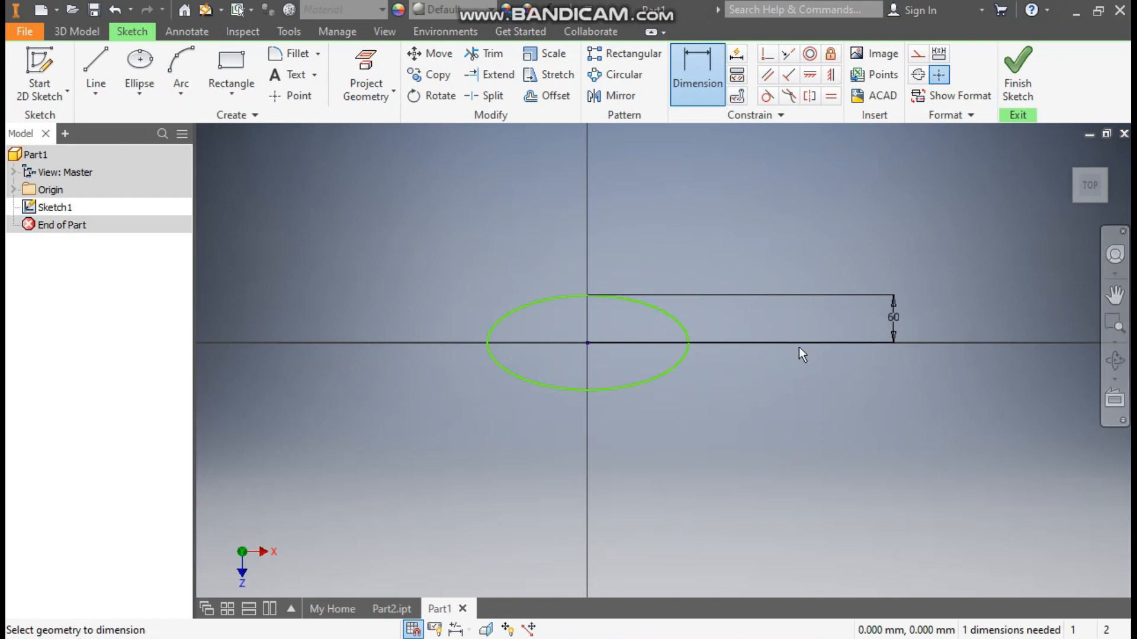
left_click(655, 389)
left_click(645, 438)
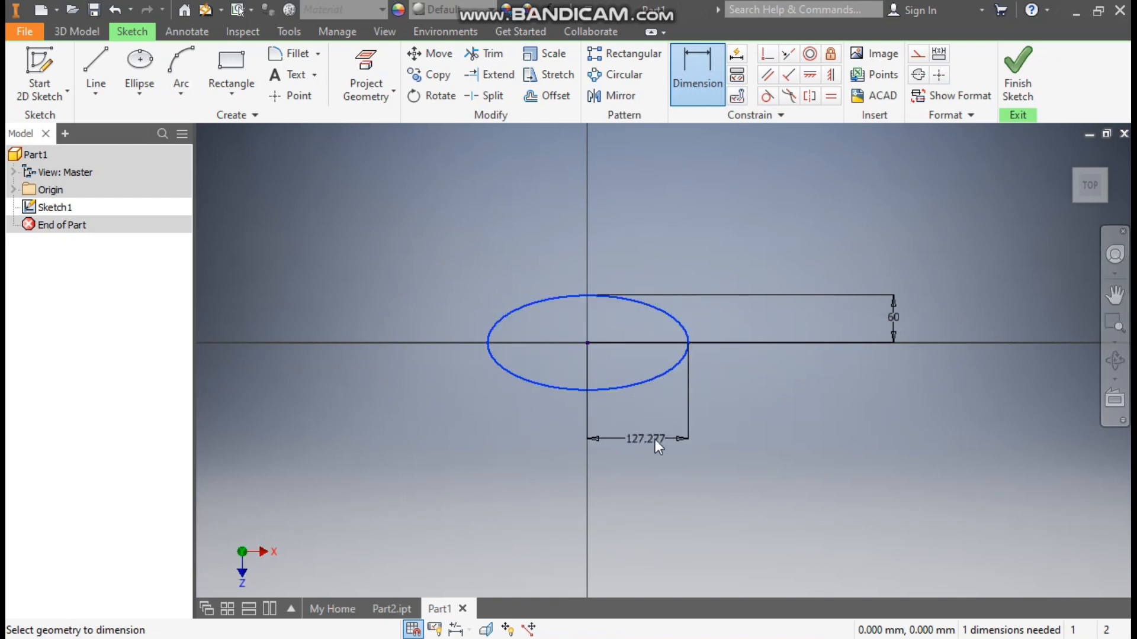
left_click(645, 439)
type("70")
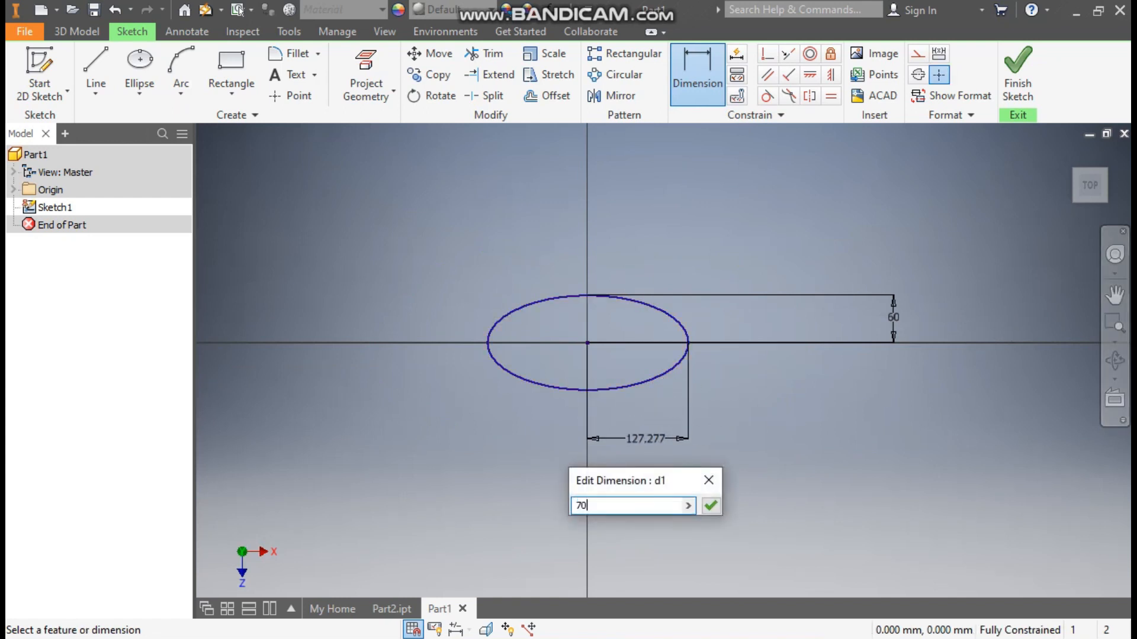
key("Return")
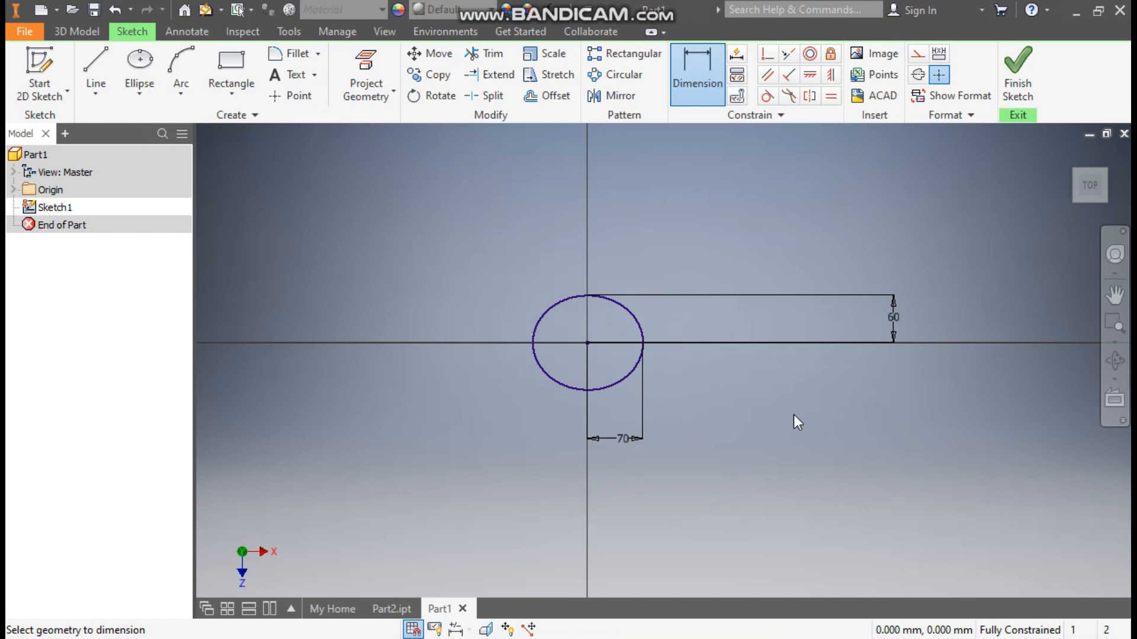
- Set the ellipse's vertical half-axis dimension to 50 mm and leave the Dimension command
left_click(896, 325)
type("50")
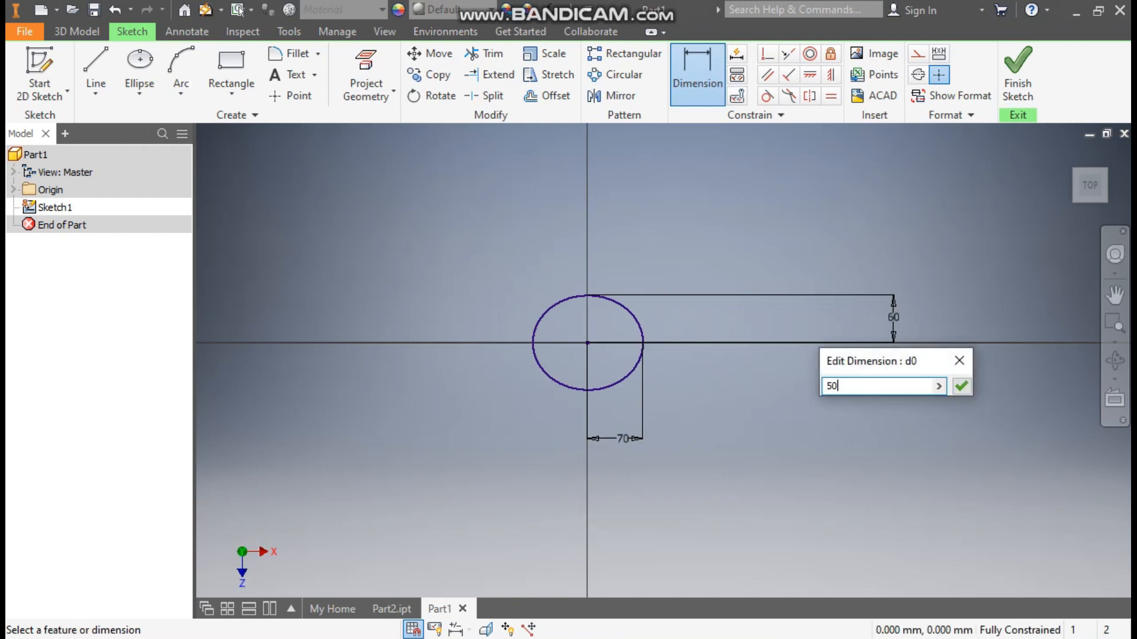
key("Return")
scroll(589, 337, "up", 4)
scroll(702, 379, "down", 3)
middle_click_drag(699, 381, 630, 390)
key("Escape")
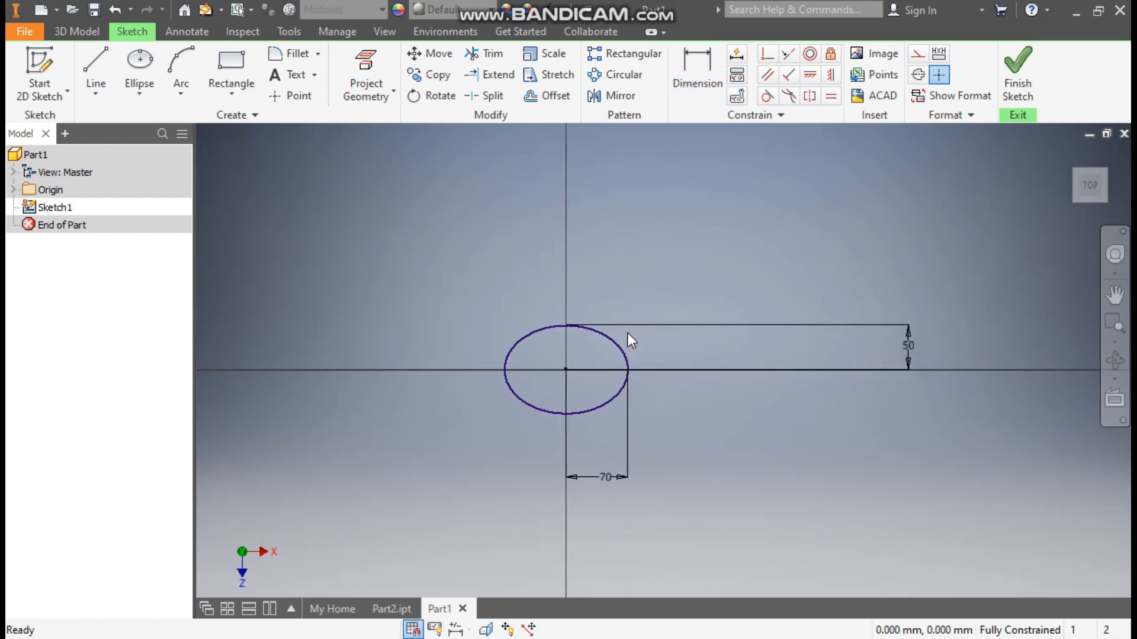
- Move both dimensions closer to the ellipse and finish the sketch
left_click_drag(906, 354, 665, 362)
scroll(605, 426, "up", 2)
left_click_drag(607, 523, 598, 432)
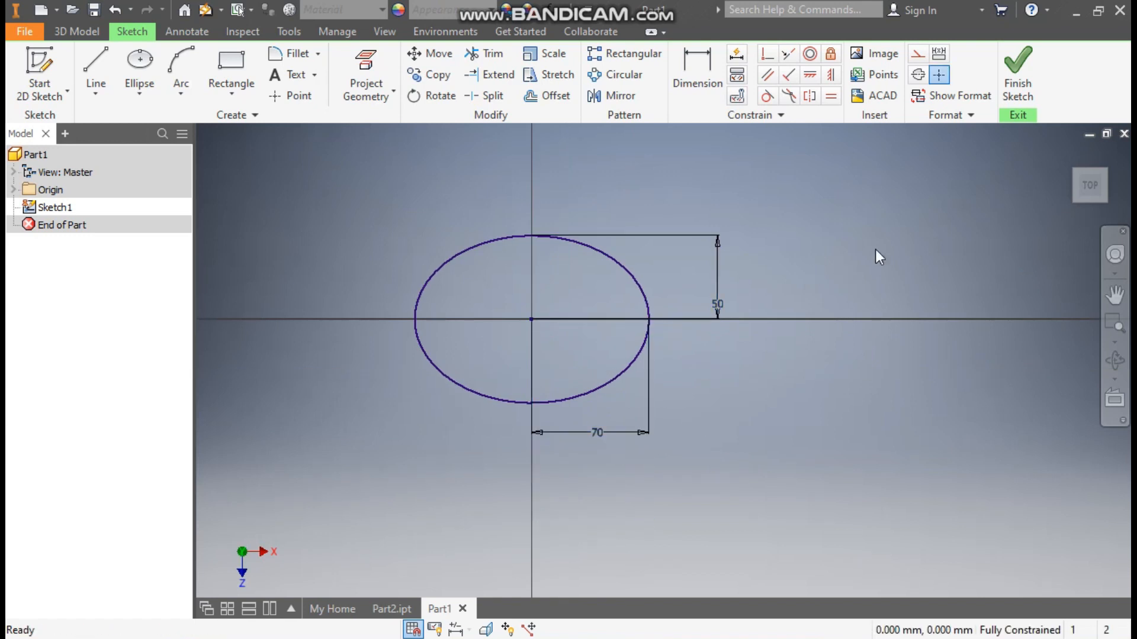
left_click(1030, 77)
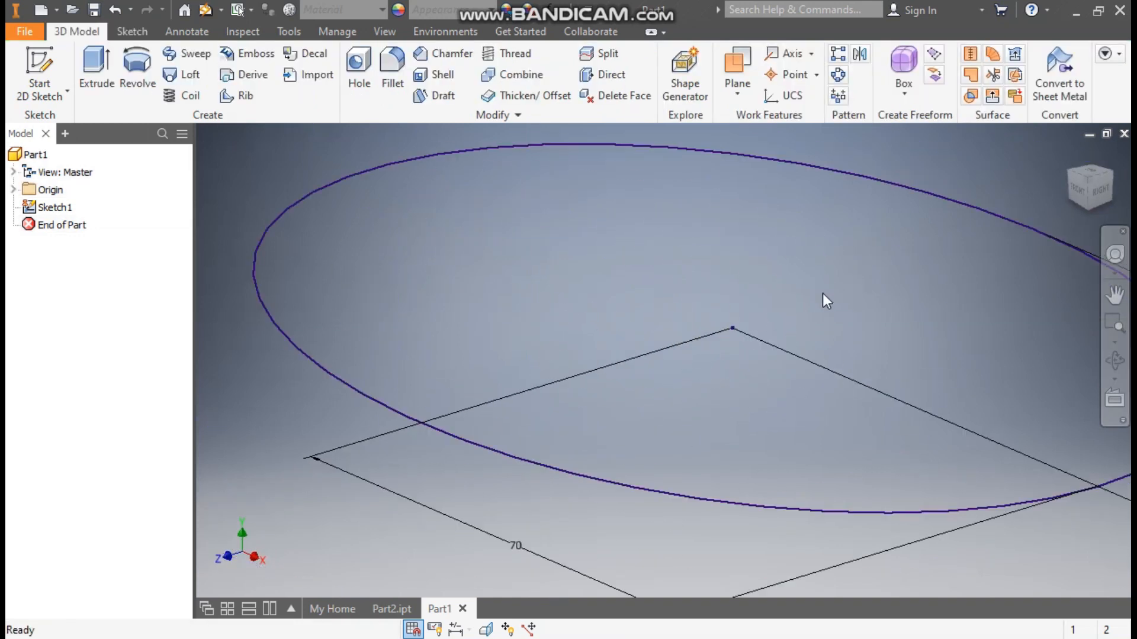
- Start an extrusion of the ellipse profile with a distance of 100 mm
left_click(86, 76)
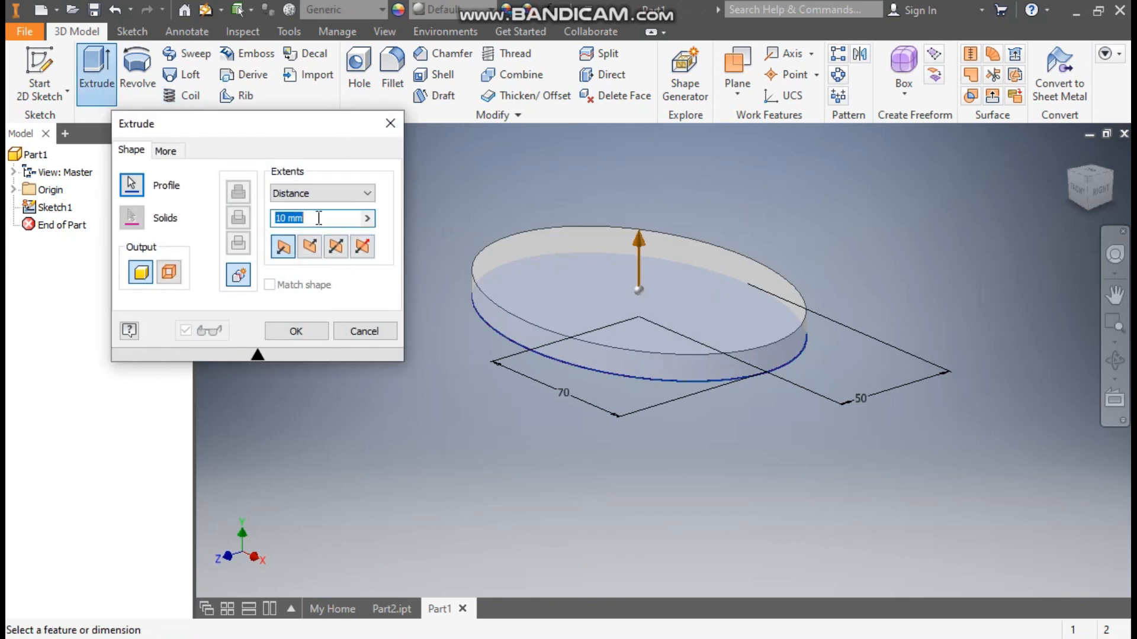
type("100")
middle_click_drag(769, 284, 758, 399)
scroll(761, 316, "up", 2)
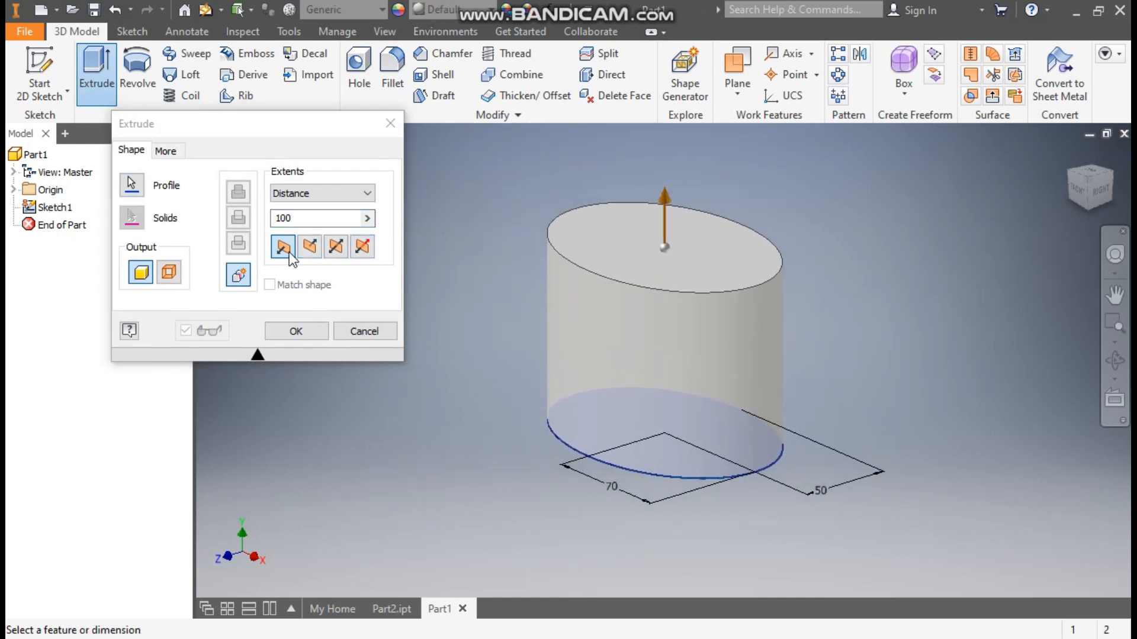
- Give the extrusion a taper of 10, comparing it with -10, and create the solid that widens upward
left_click(168, 154)
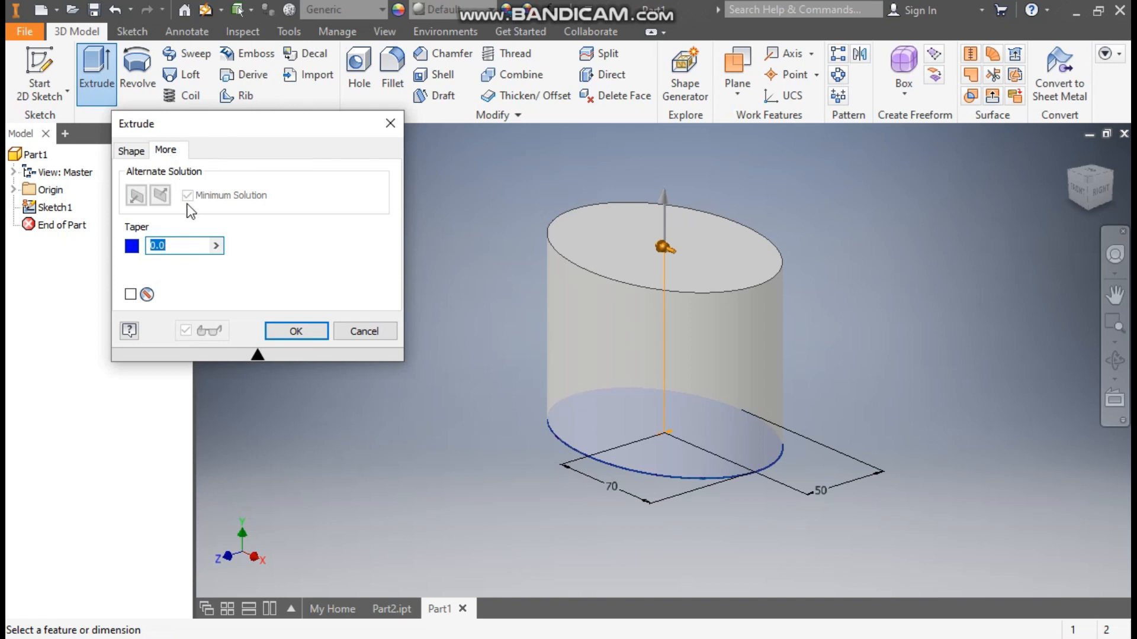
left_click(1101, 190)
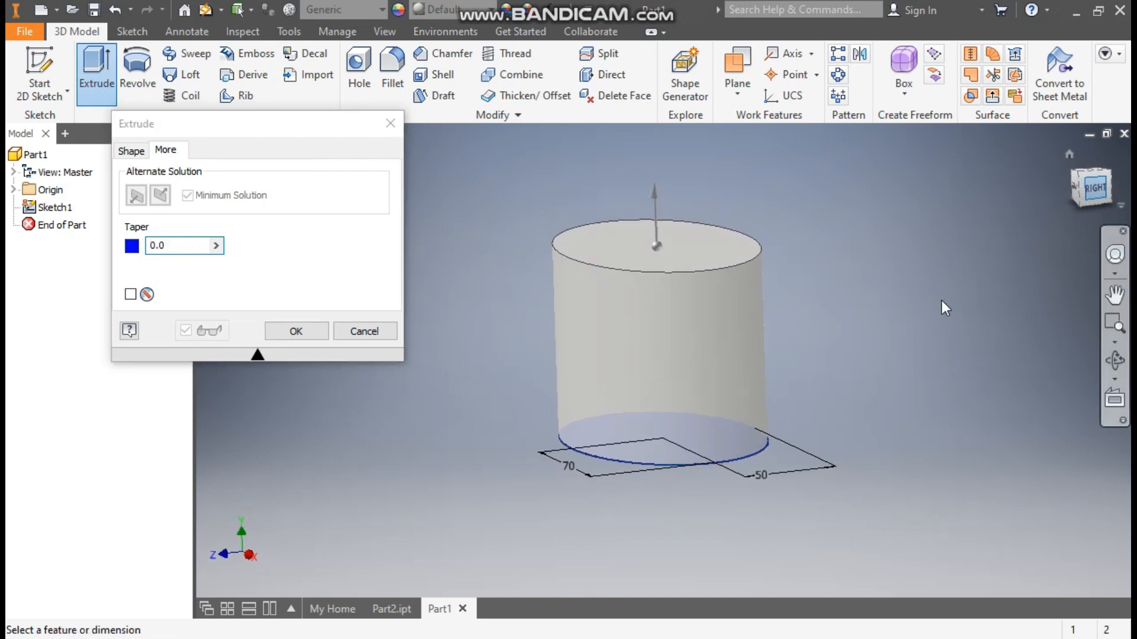
left_click(184, 245)
type("10")
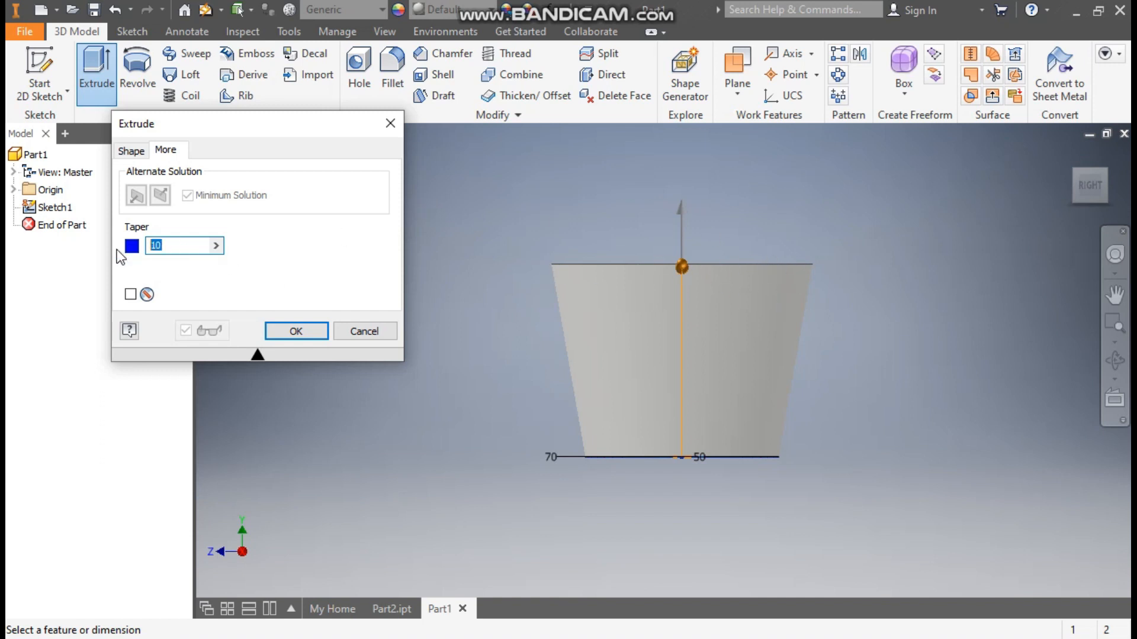
type("-10")
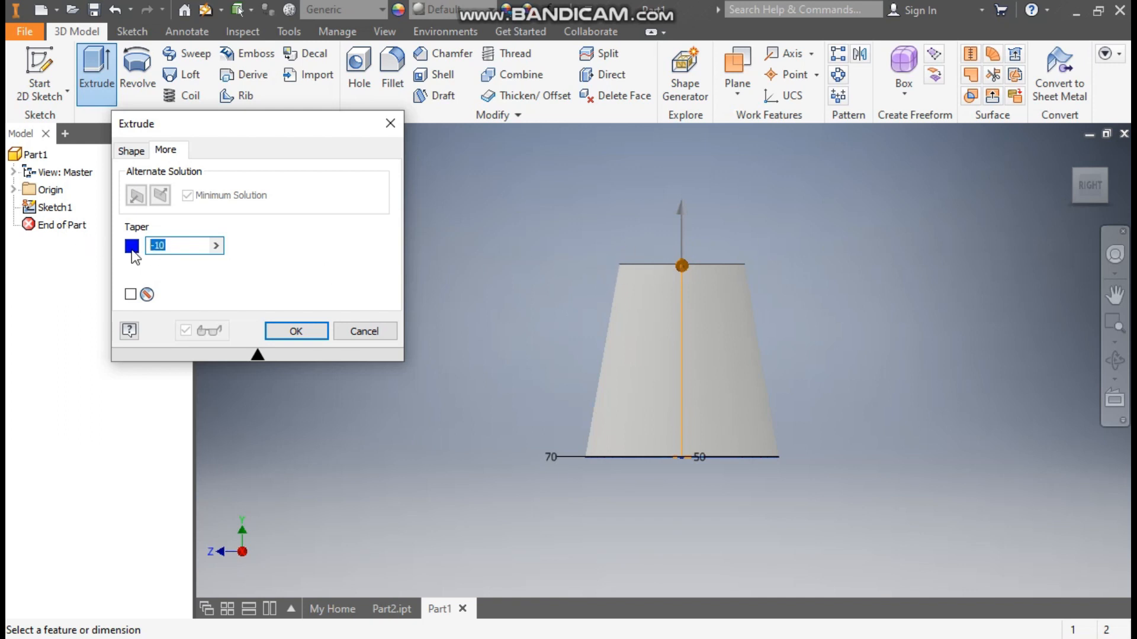
type("10")
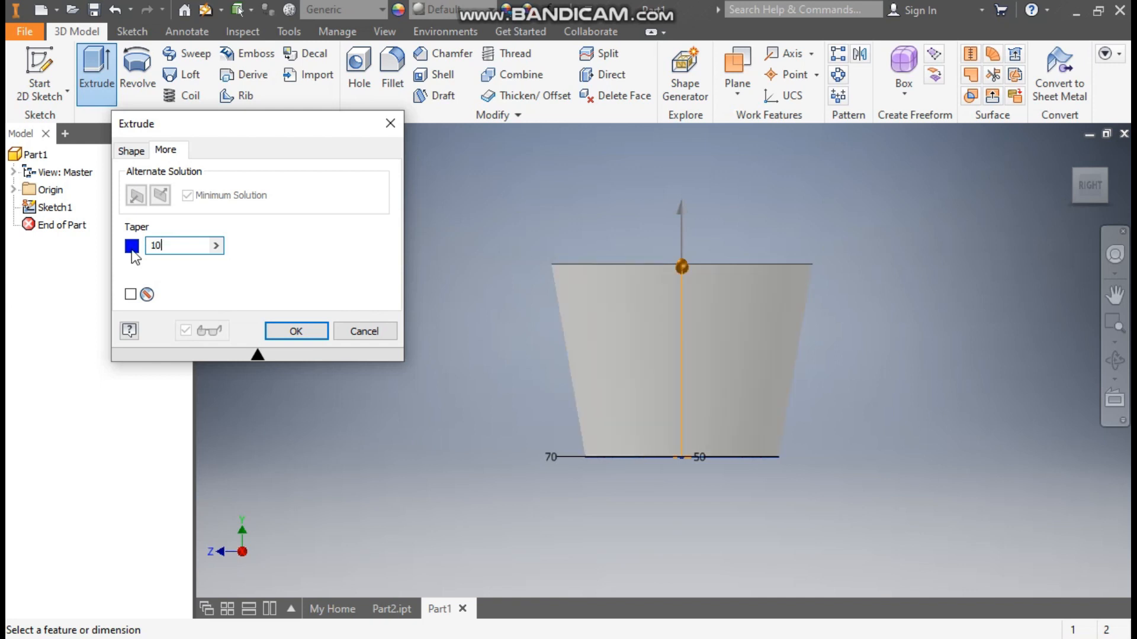
left_click(130, 151)
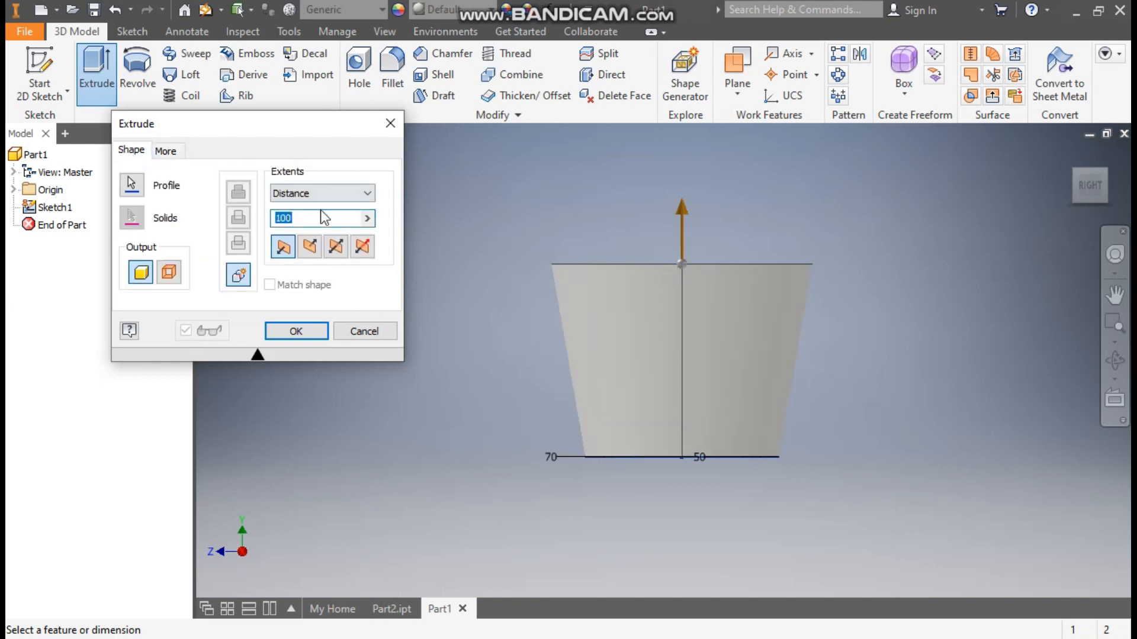
left_click(316, 331)
left_click(1068, 157)
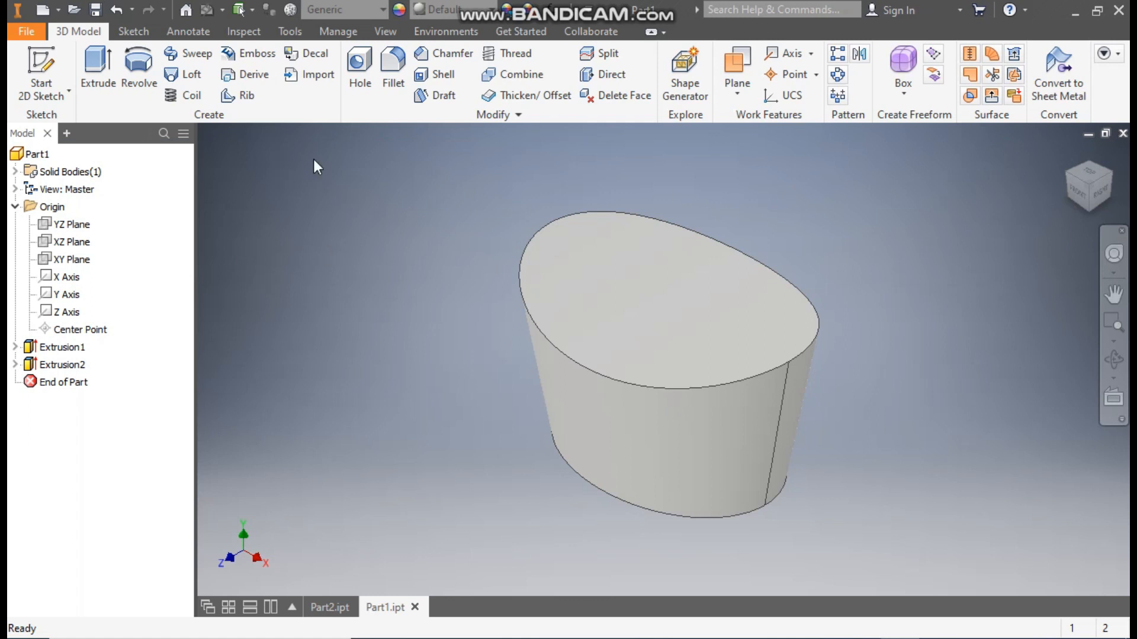
- Fillet the bottom outer edge of the tapered solid with a constant radius of 10 mm
left_click(392, 65)
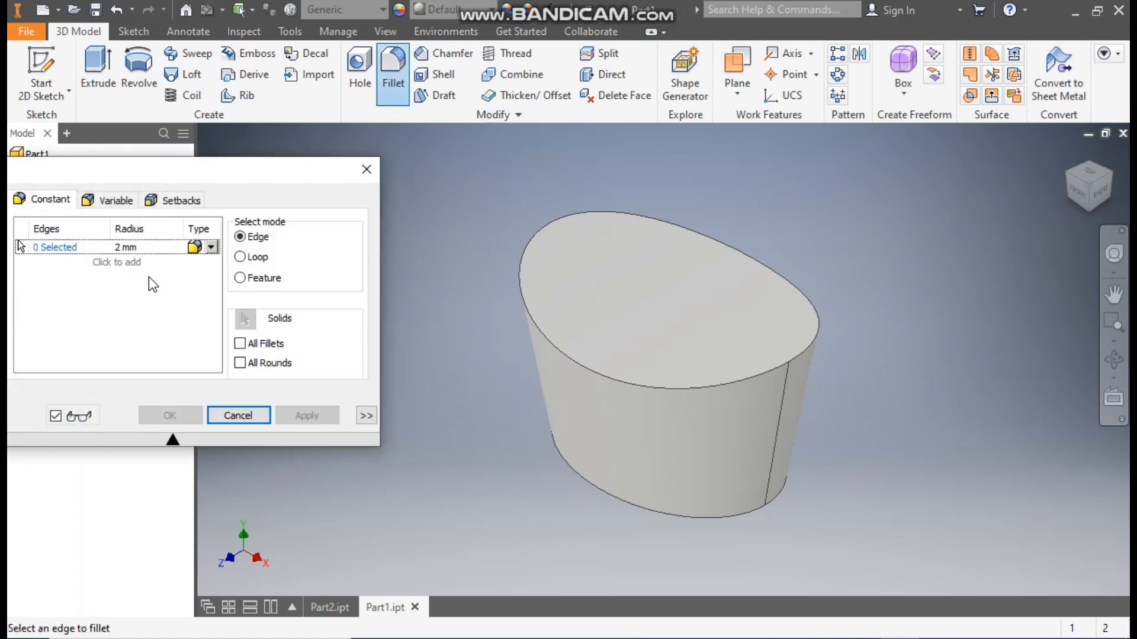
left_click(125, 248)
type("10")
left_click(52, 248)
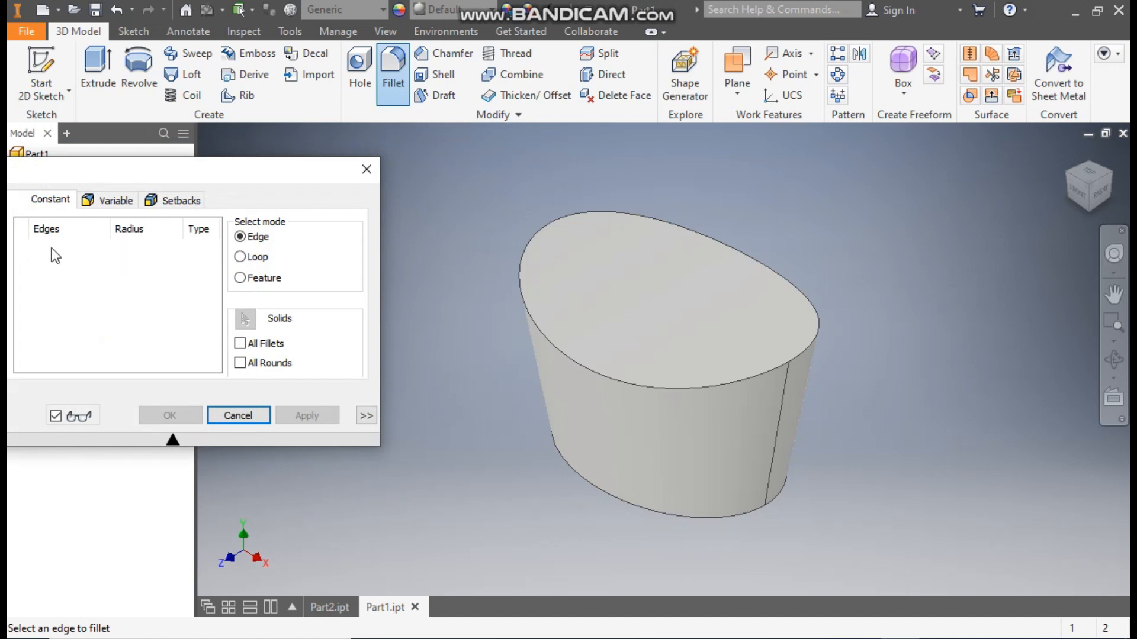
left_click(642, 509)
scroll(640, 514, "down", 3)
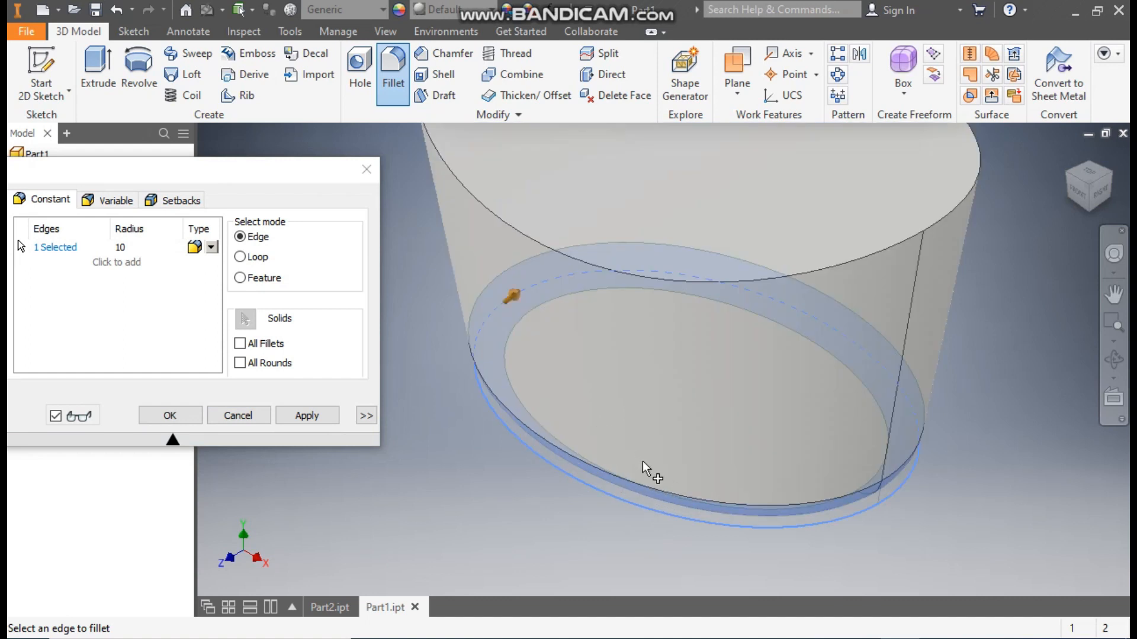
scroll(641, 458, "up", 4)
left_click(170, 415)
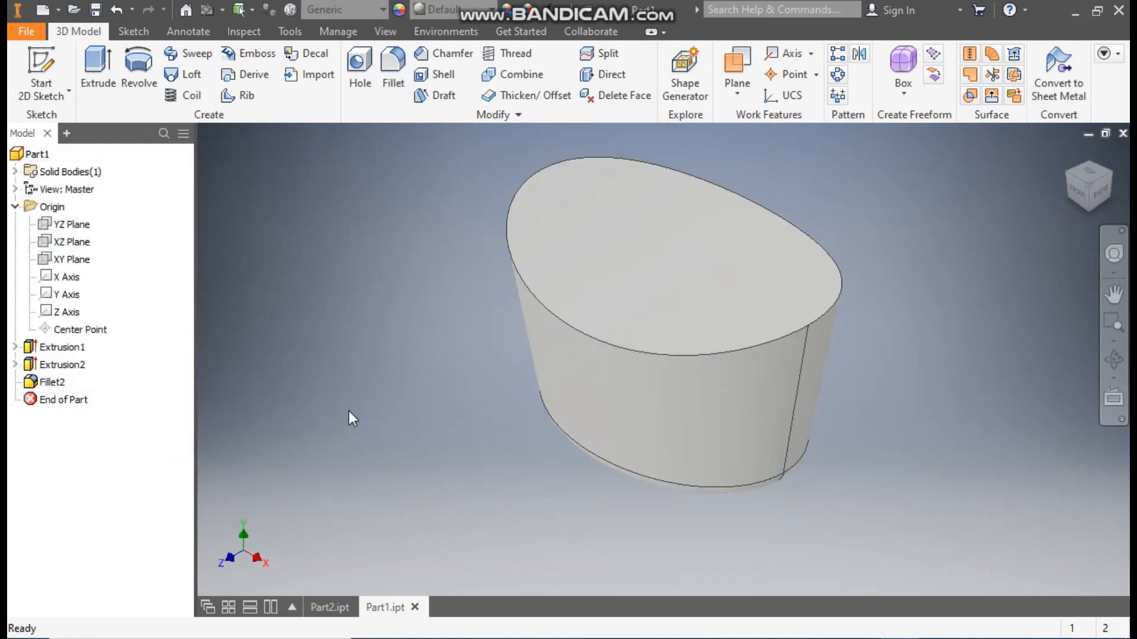
- Shell the solid inward with a thickness of 3 mm, removing the top face
middle_click_drag(924, 272, 890, 300)
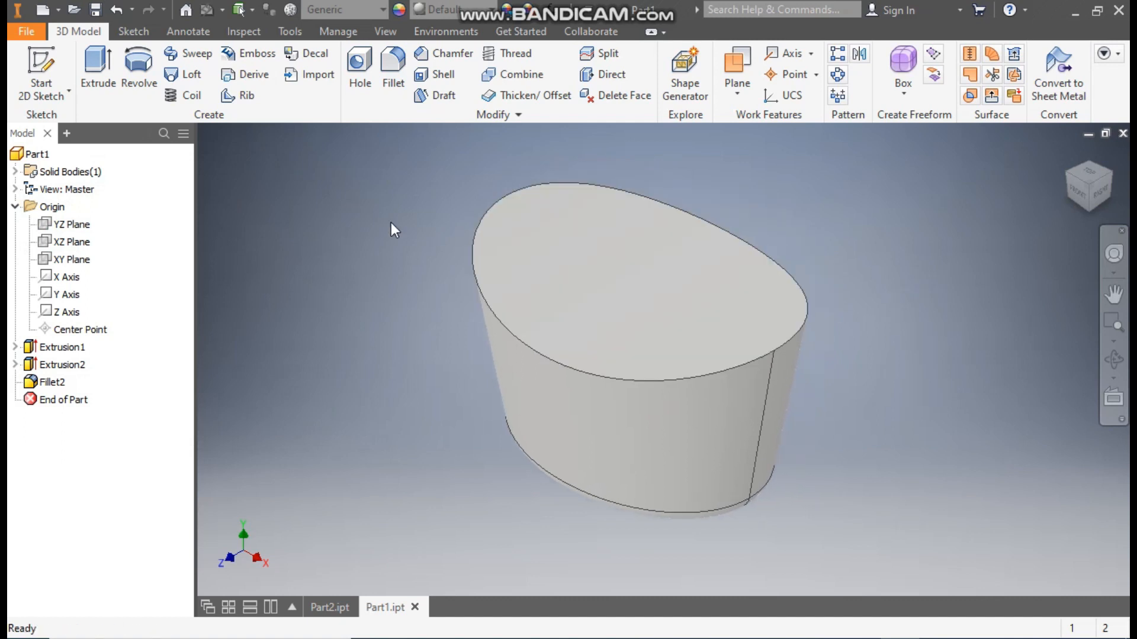
left_click(432, 75)
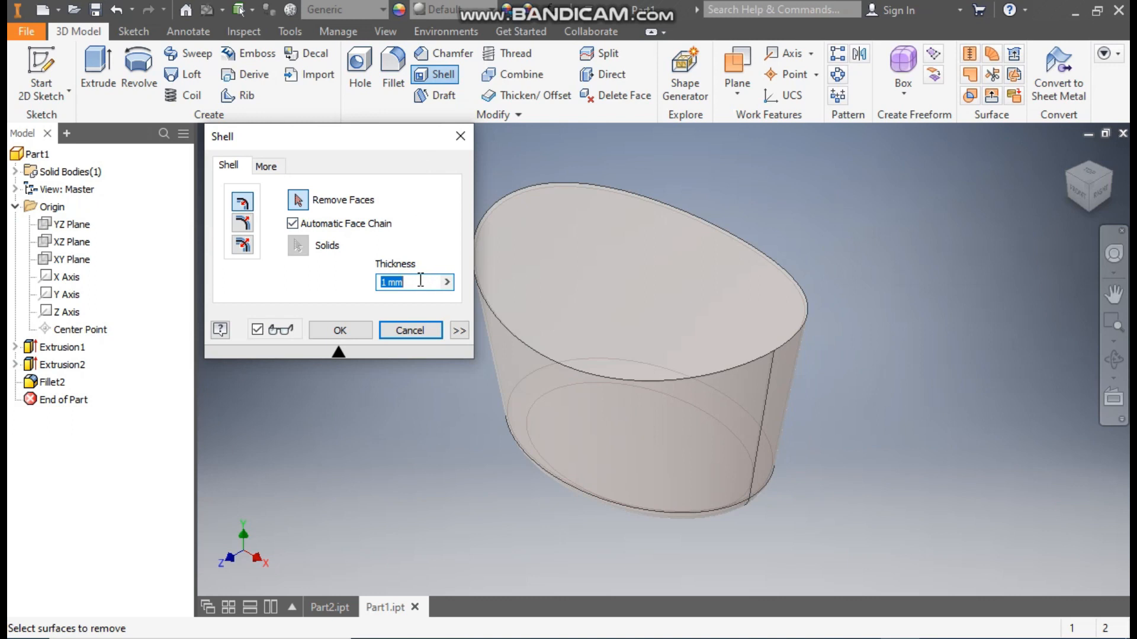
type("3")
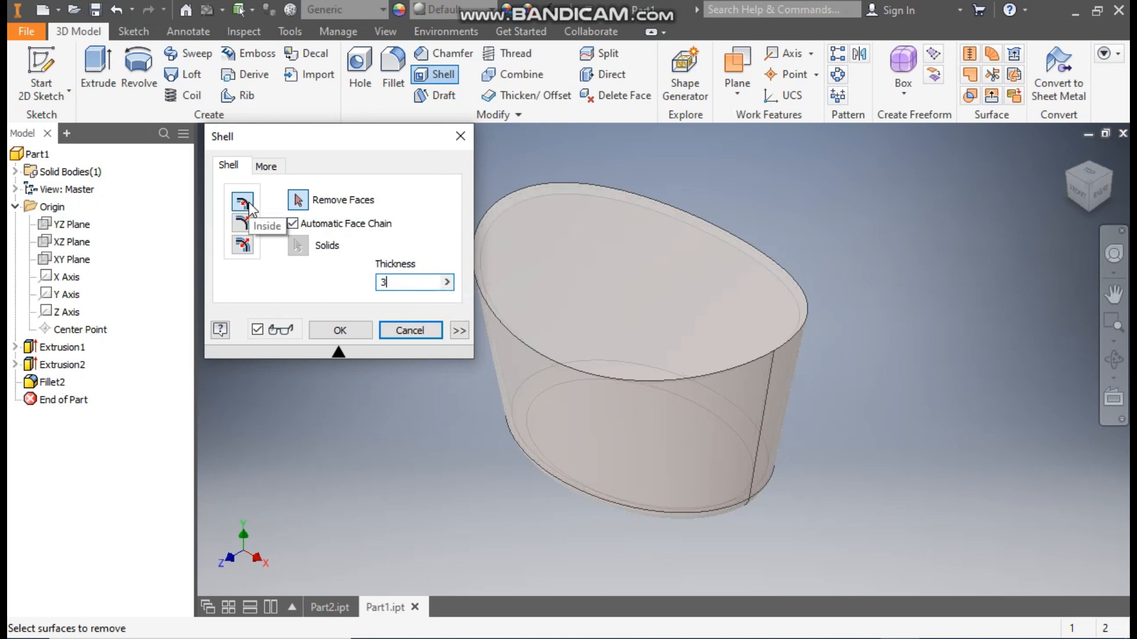
left_click(624, 268)
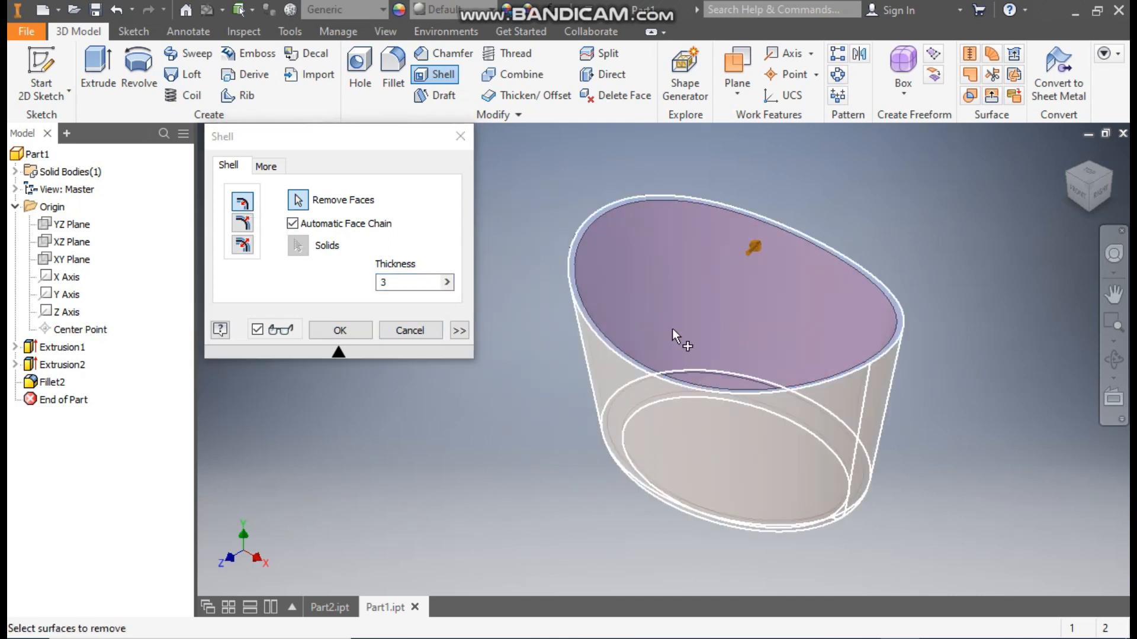
scroll(656, 242, "up", 3)
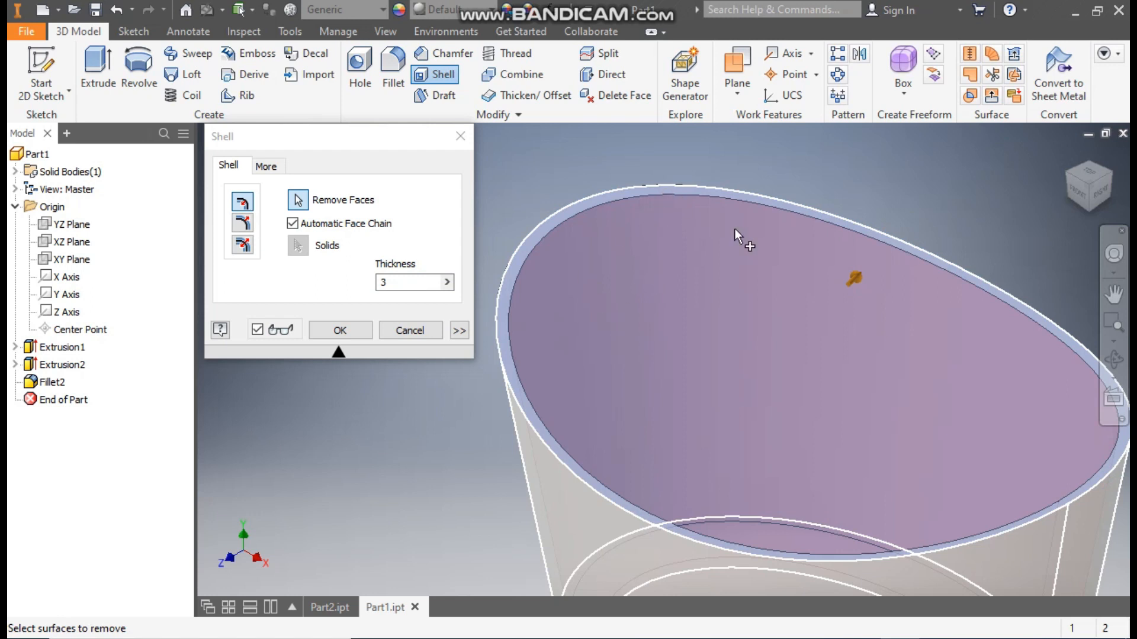
scroll(651, 337, "down", 3)
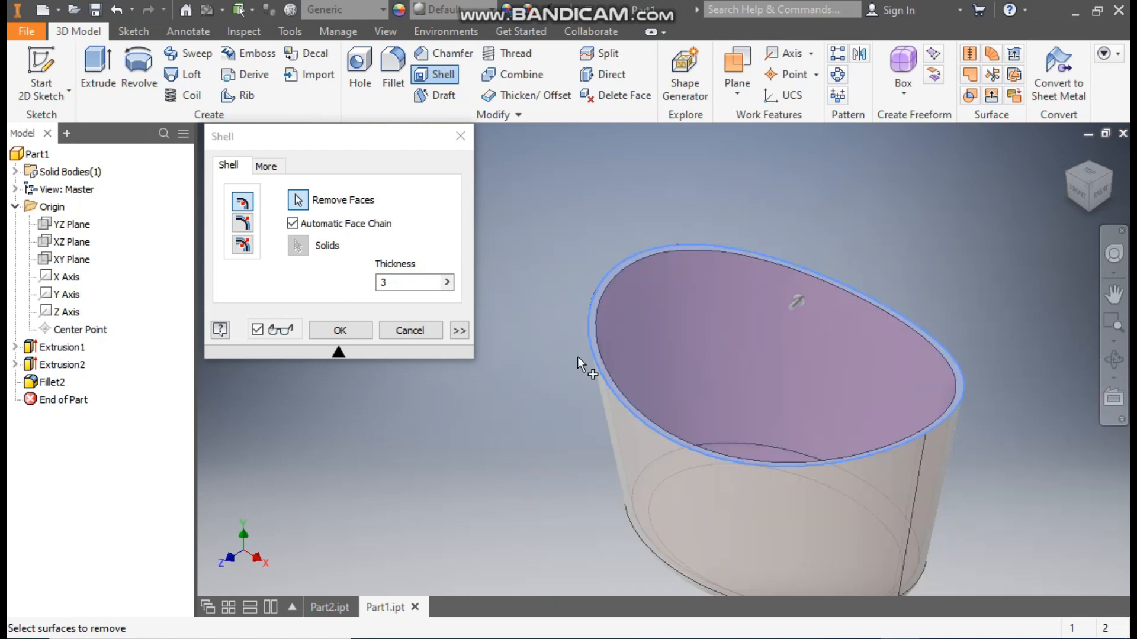
left_click(337, 330)
middle_click_drag(862, 380, 789, 279)
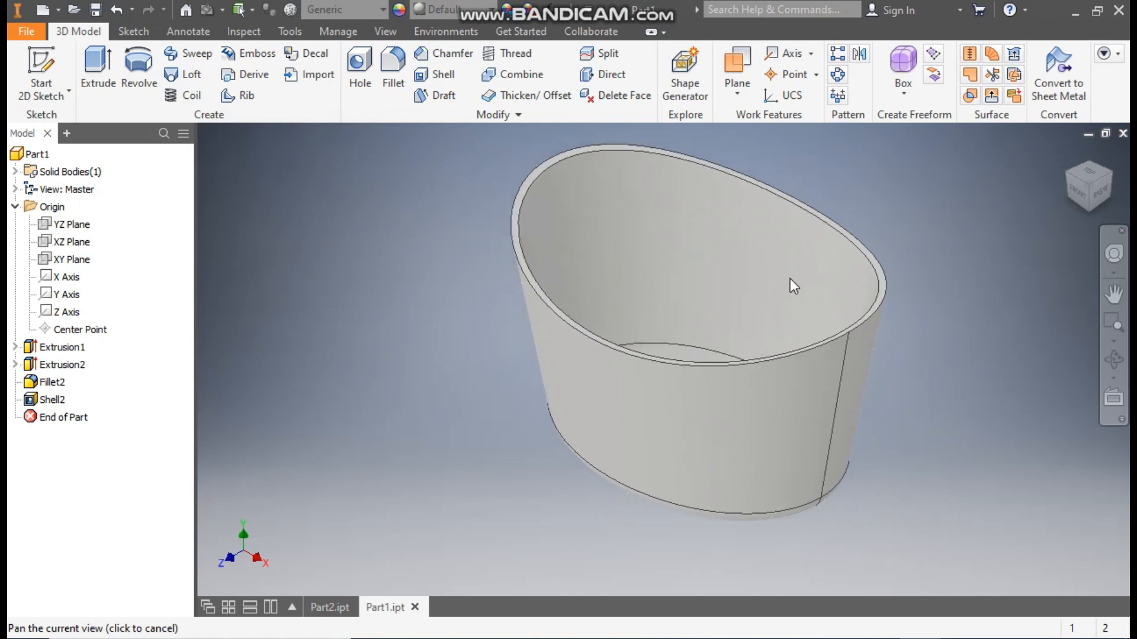
- Check the finished basket in Part2.ipt, and include both outer rim edges of Part1.ipt in a new 3D sketch
left_click(336, 608)
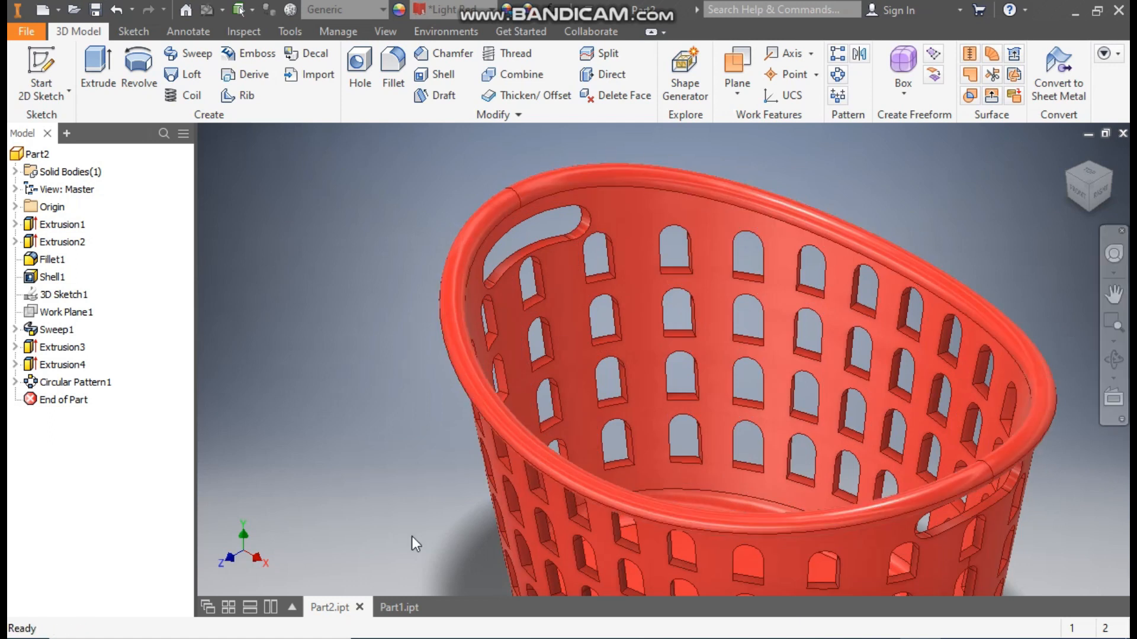
left_click(391, 609)
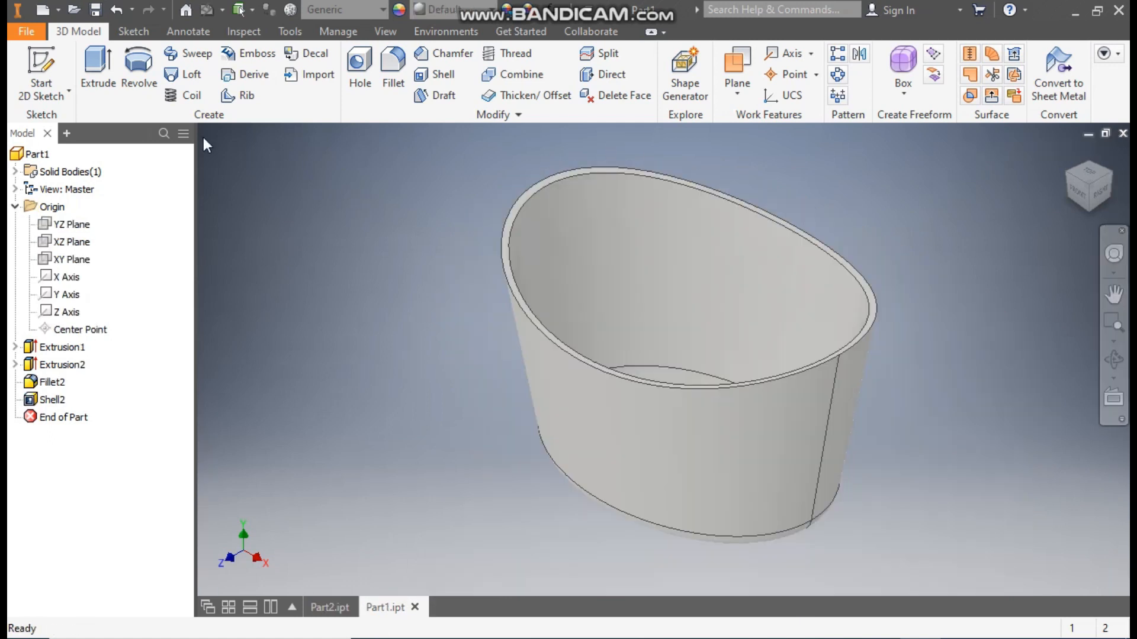
left_click(52, 93)
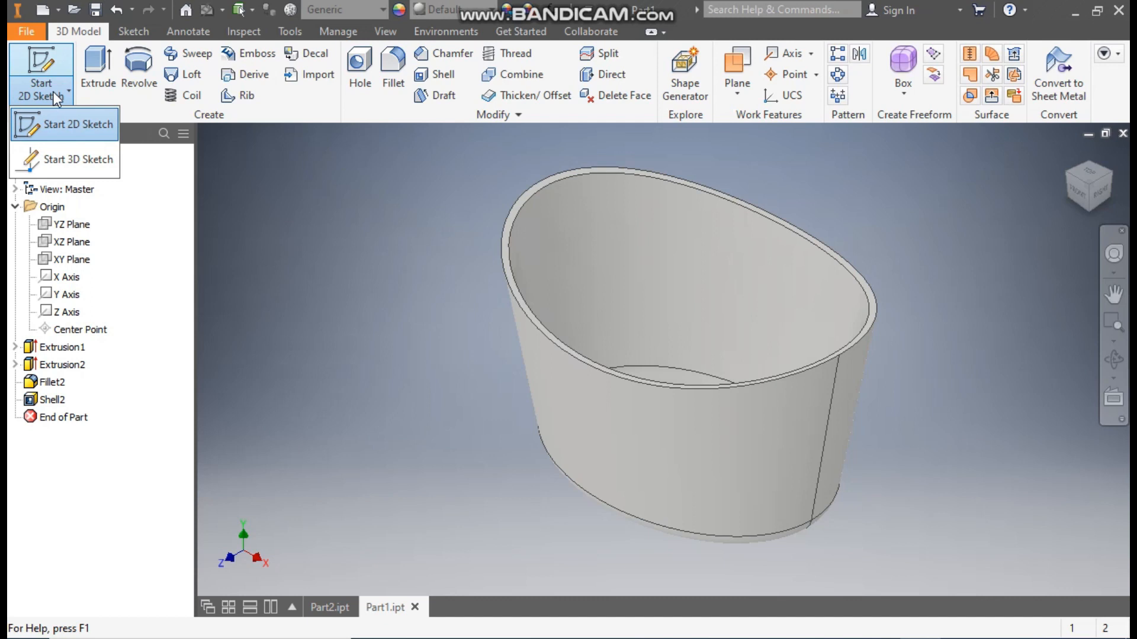
left_click(66, 156)
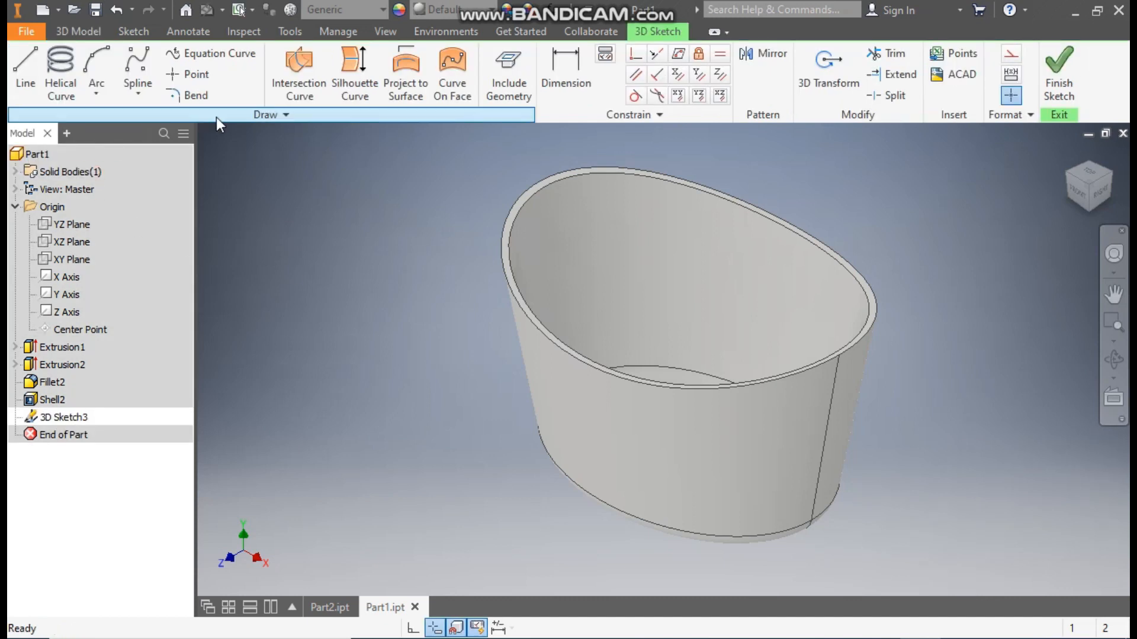
left_click(513, 59)
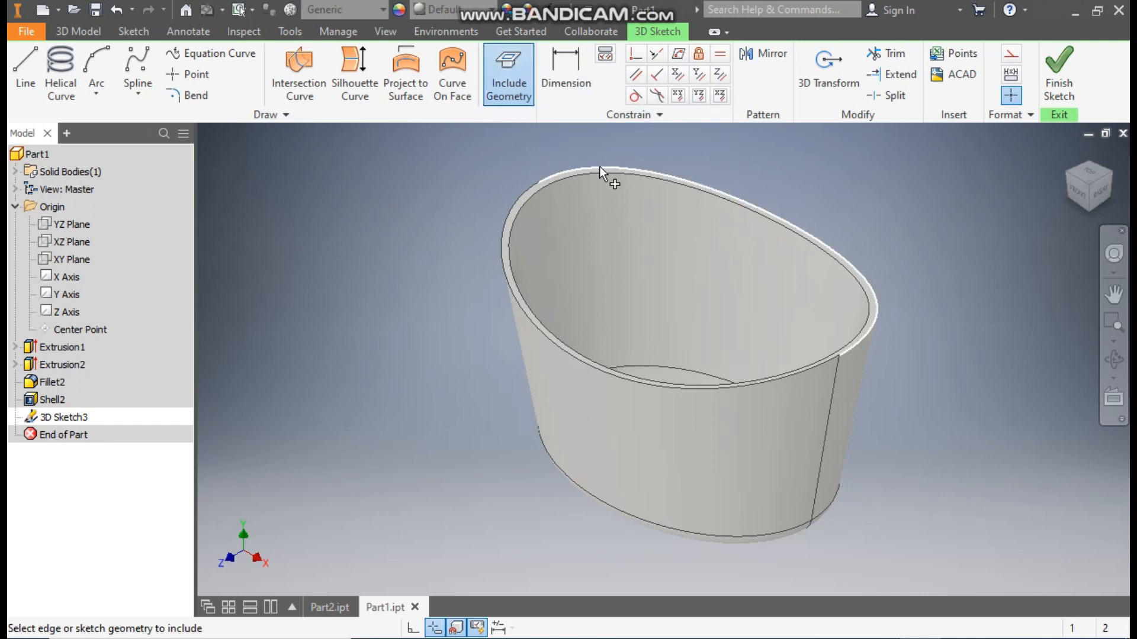
left_click(583, 168)
left_click(501, 240)
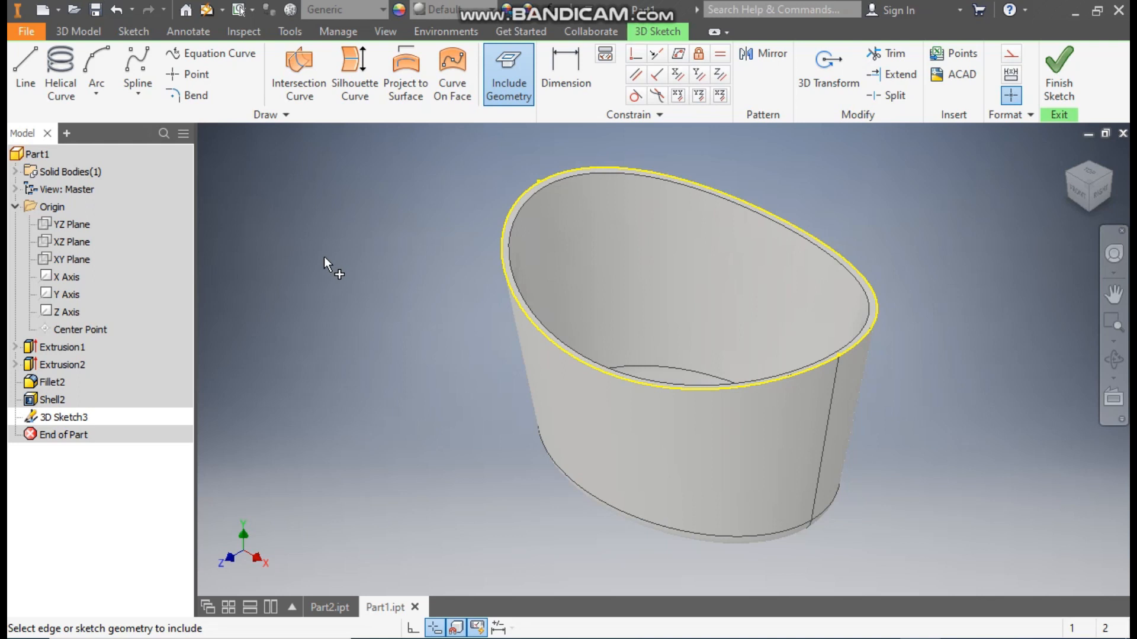
left_click(1058, 69)
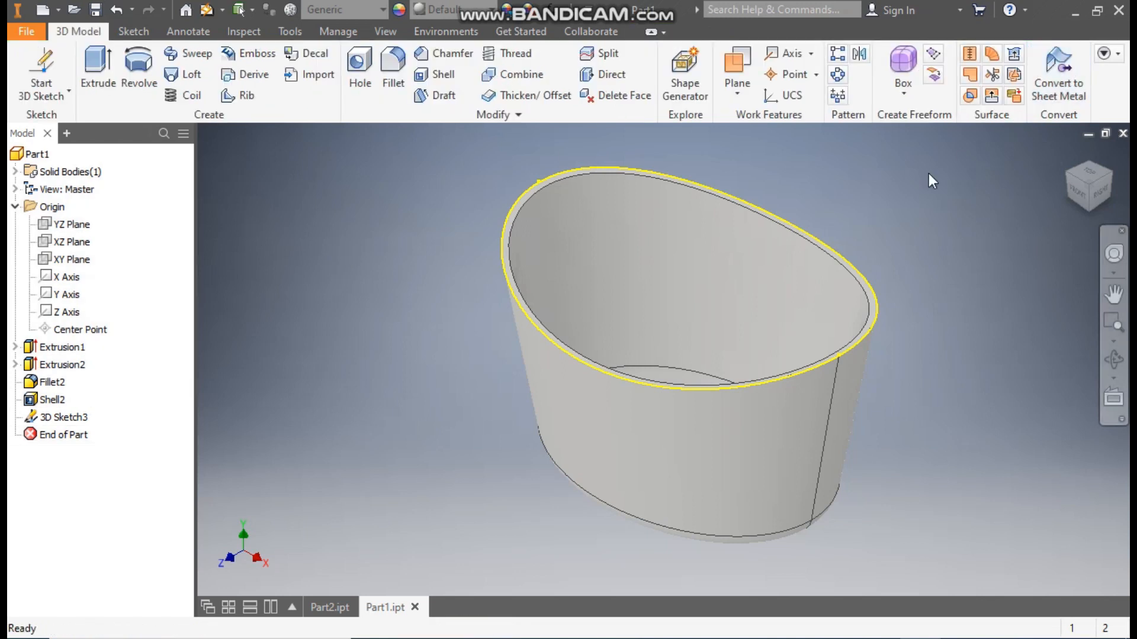
- Create a work plane through the rim curve's endpoint, normal to the included rim curve
middle_click_drag(747, 222, 767, 253)
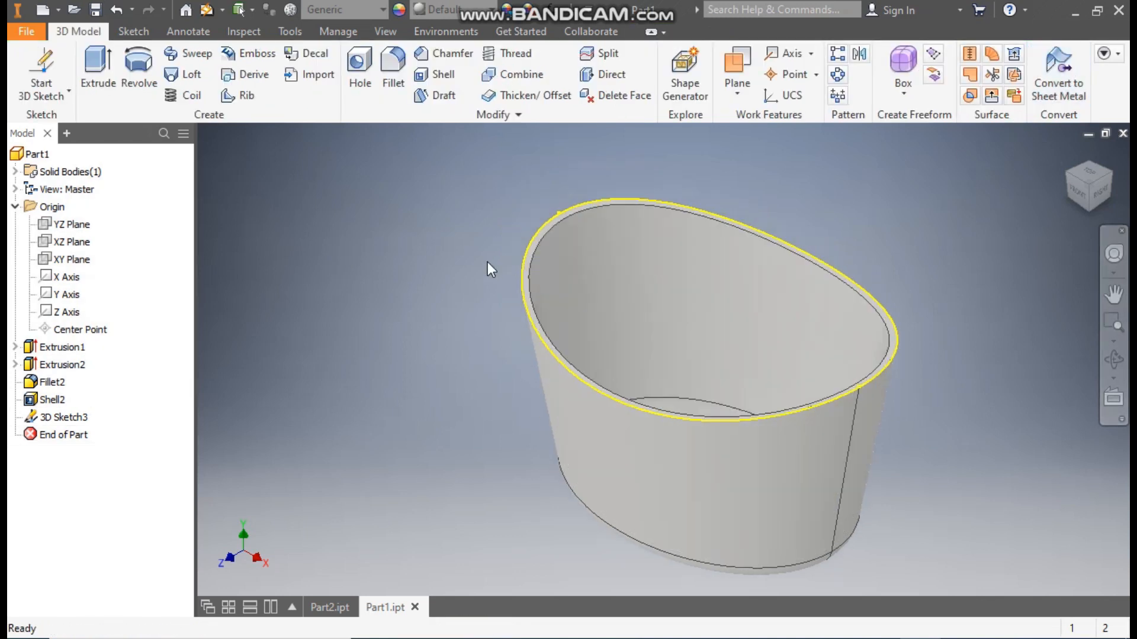
left_click(732, 62)
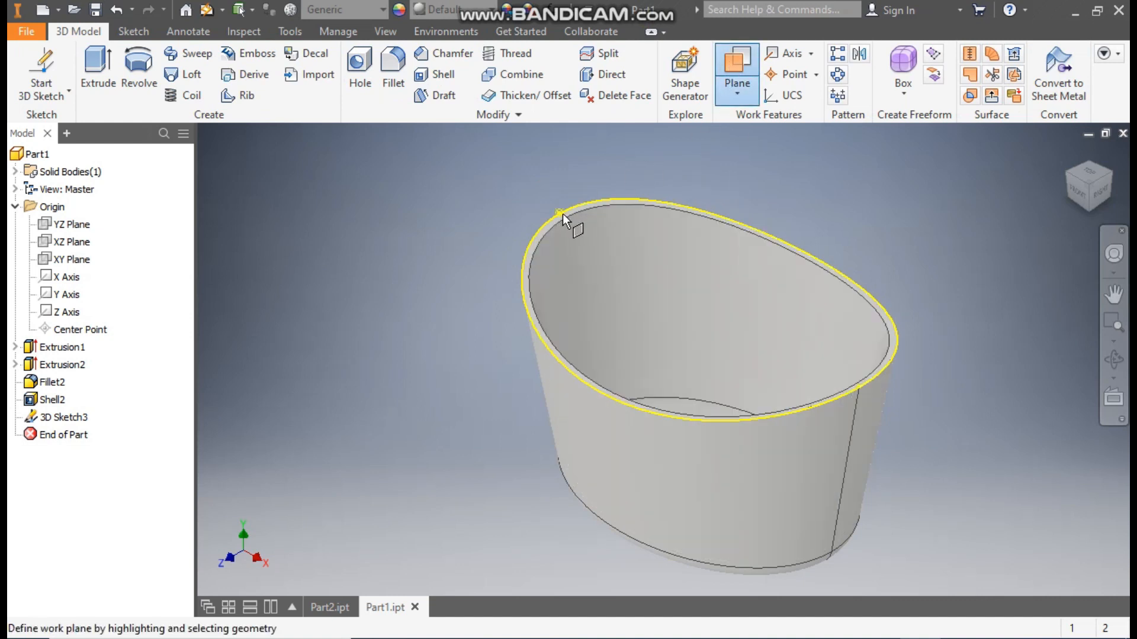
scroll(560, 201, "up", 3)
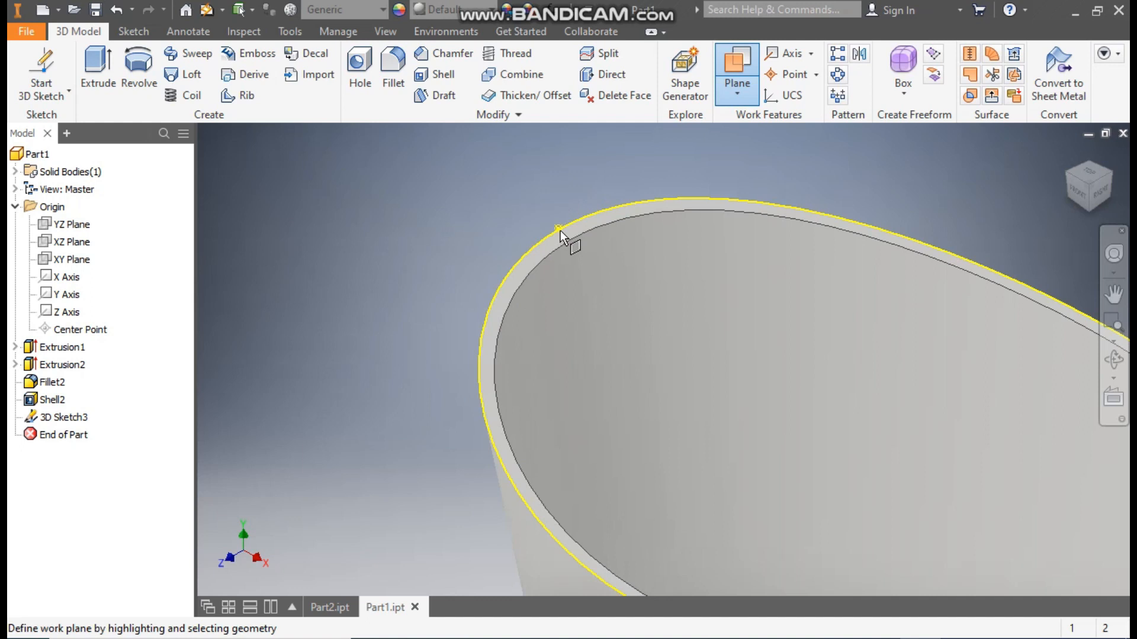
left_click(560, 229)
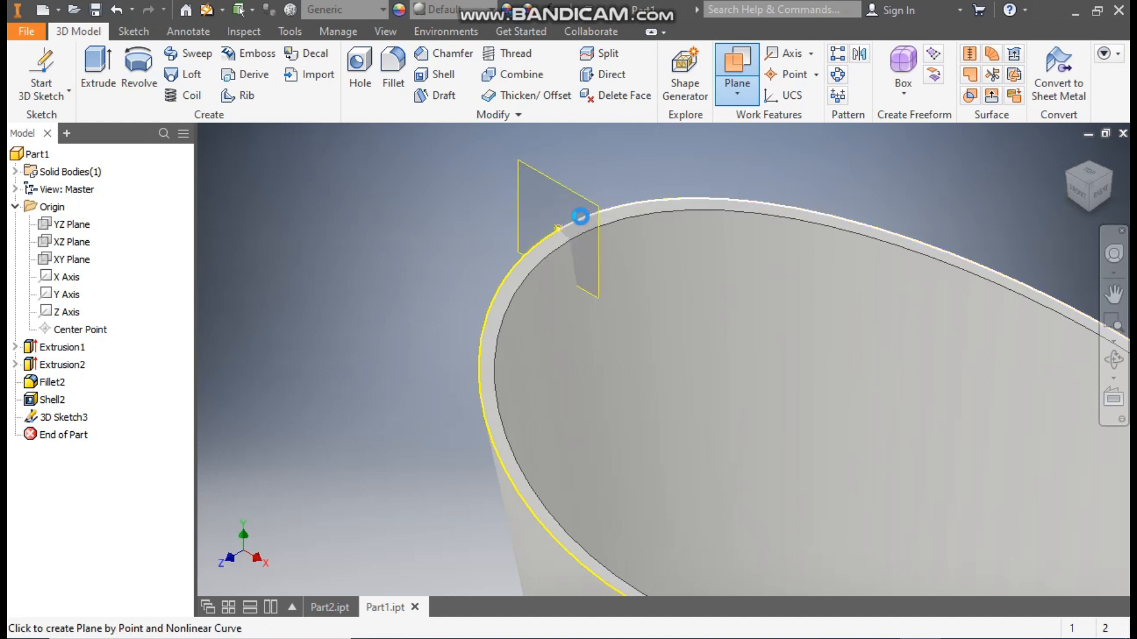
left_click(580, 217)
scroll(477, 208, "down", 2)
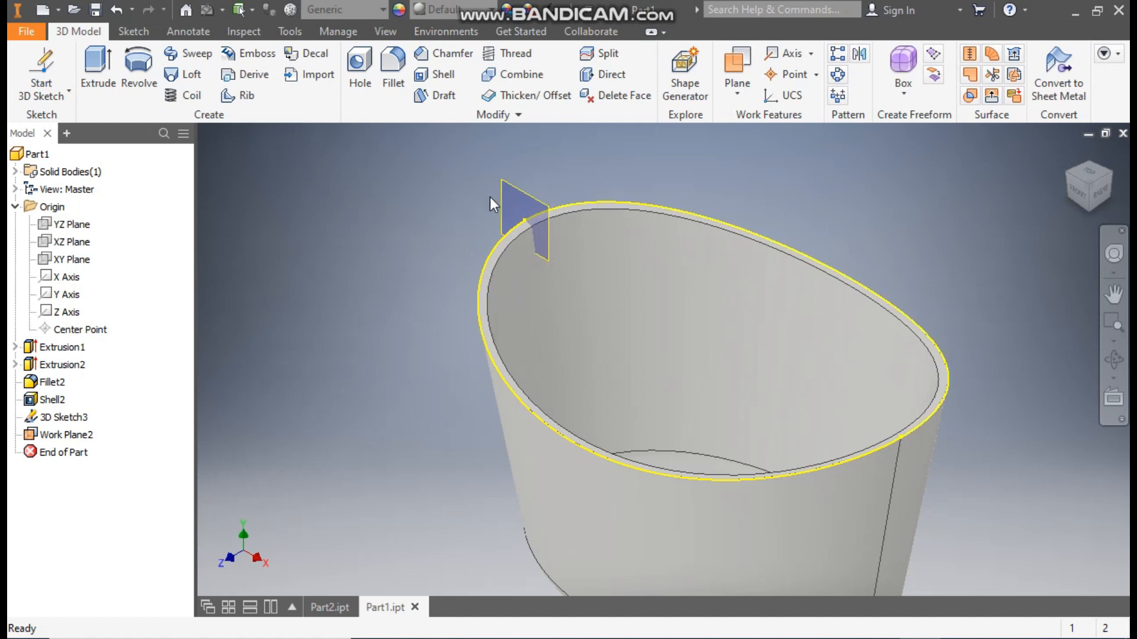
- Start a new 2D sketch on the work plane at the rim
left_click(521, 192)
left_click(539, 176)
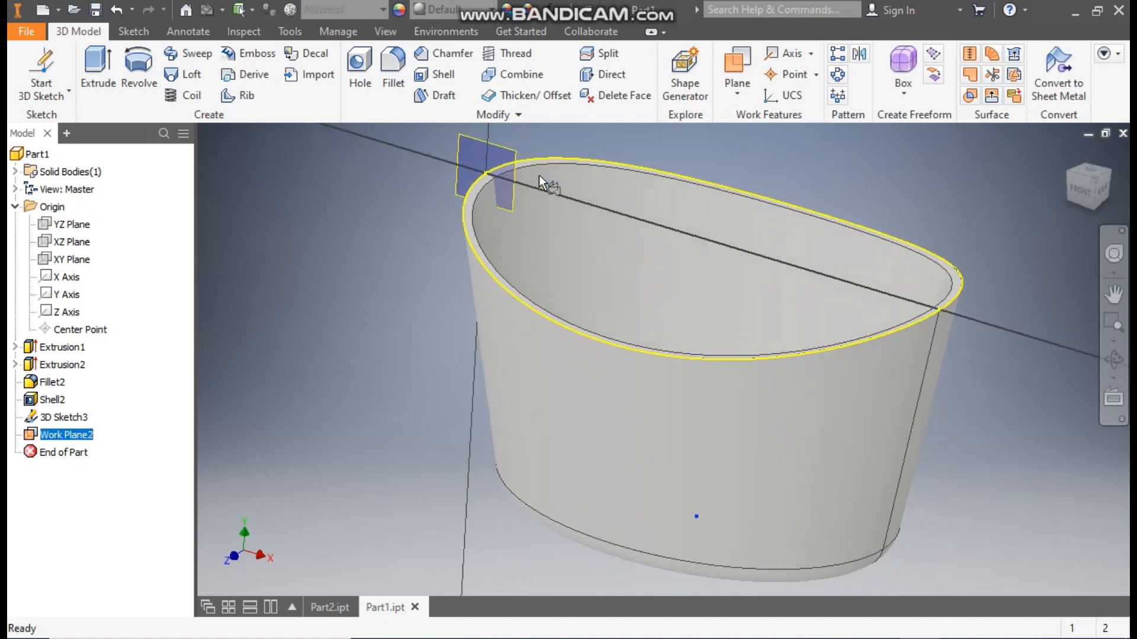
mouse_move(510, 135)
middle_mouse_down()
mouse_move(674, 437)
mouse_move(622, 289)
middle_mouse_up()
left_click(1103, 170)
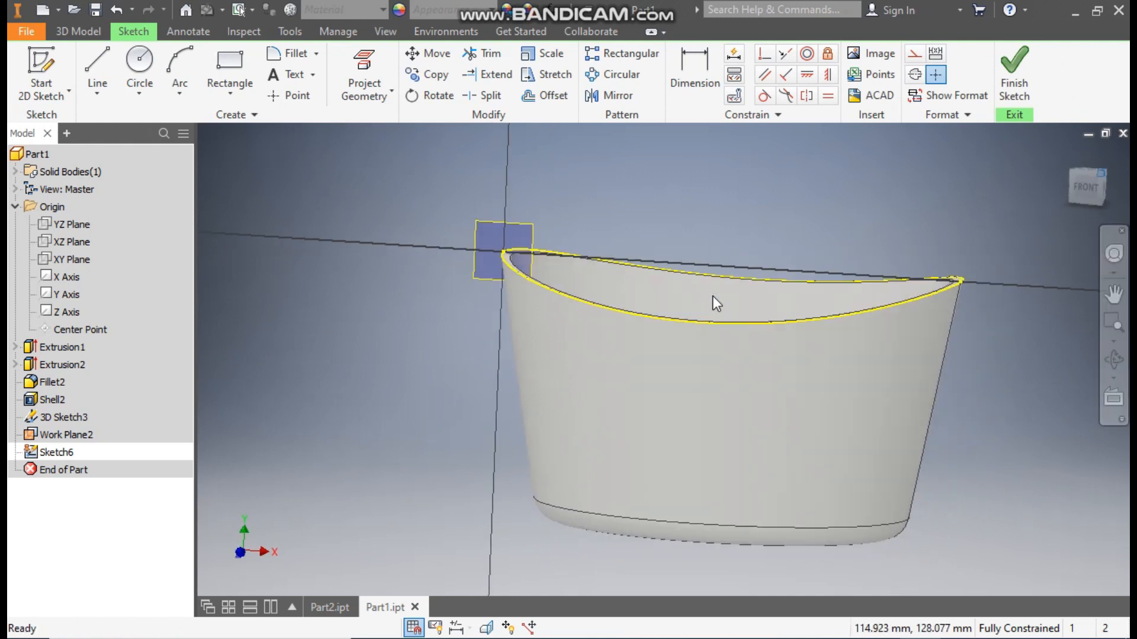
scroll(551, 242, "up", 6)
scroll(574, 224, "down", 2)
middle_click_drag(573, 224, 545, 298)
scroll(541, 296, "down", 1)
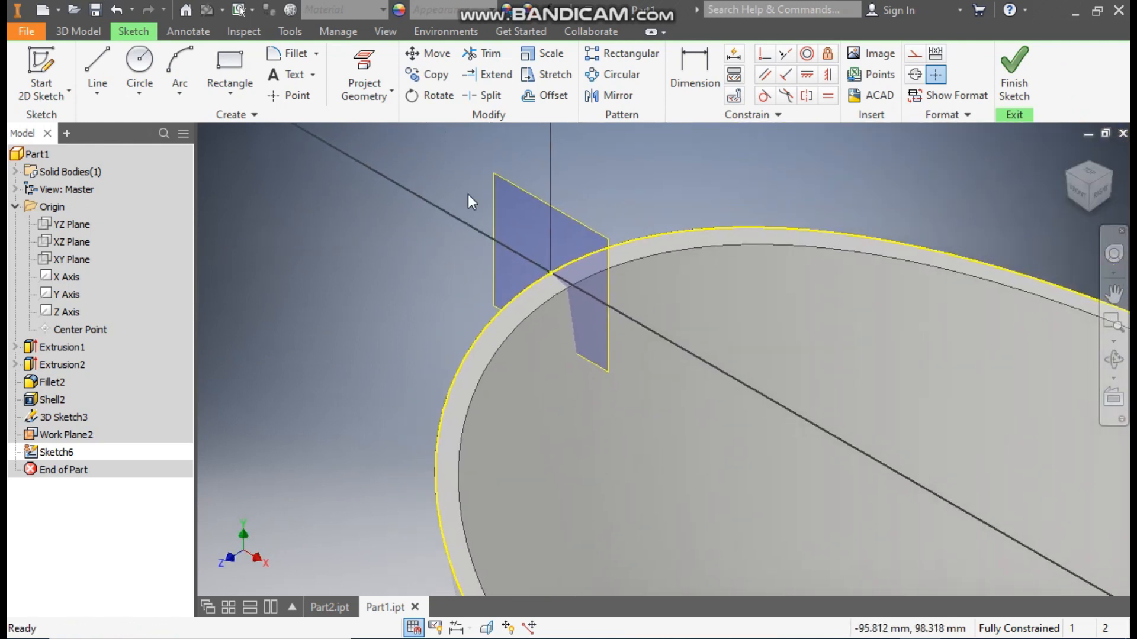
- Sketch a circle 6.75 mm in diameter centred on the rim curve's endpoint and finish the sketch
left_click(371, 69)
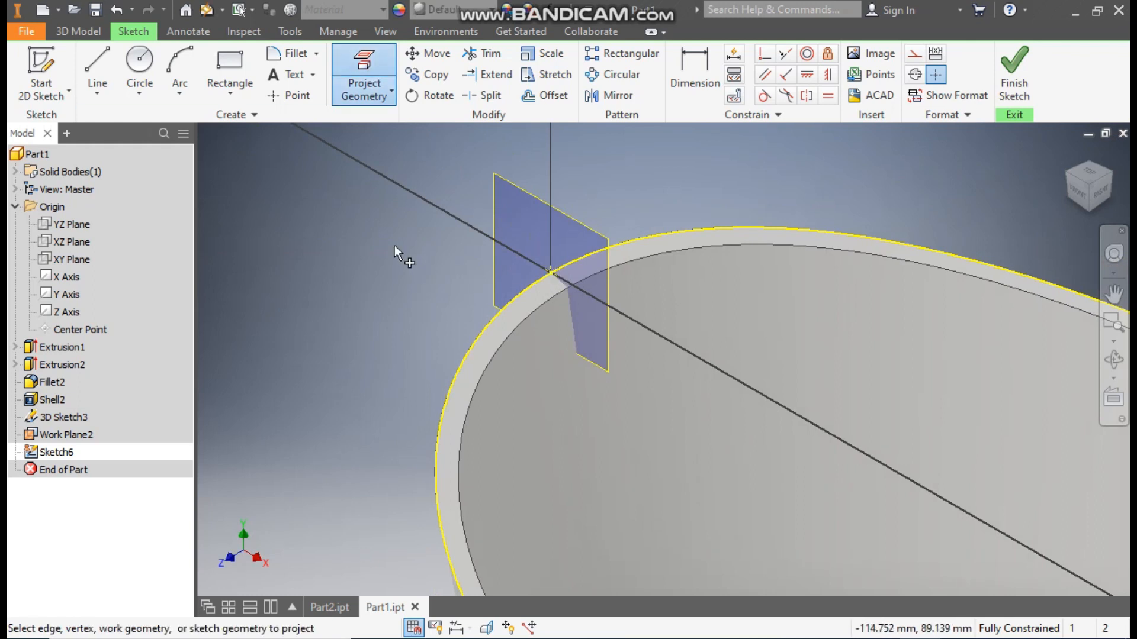
left_click(140, 59)
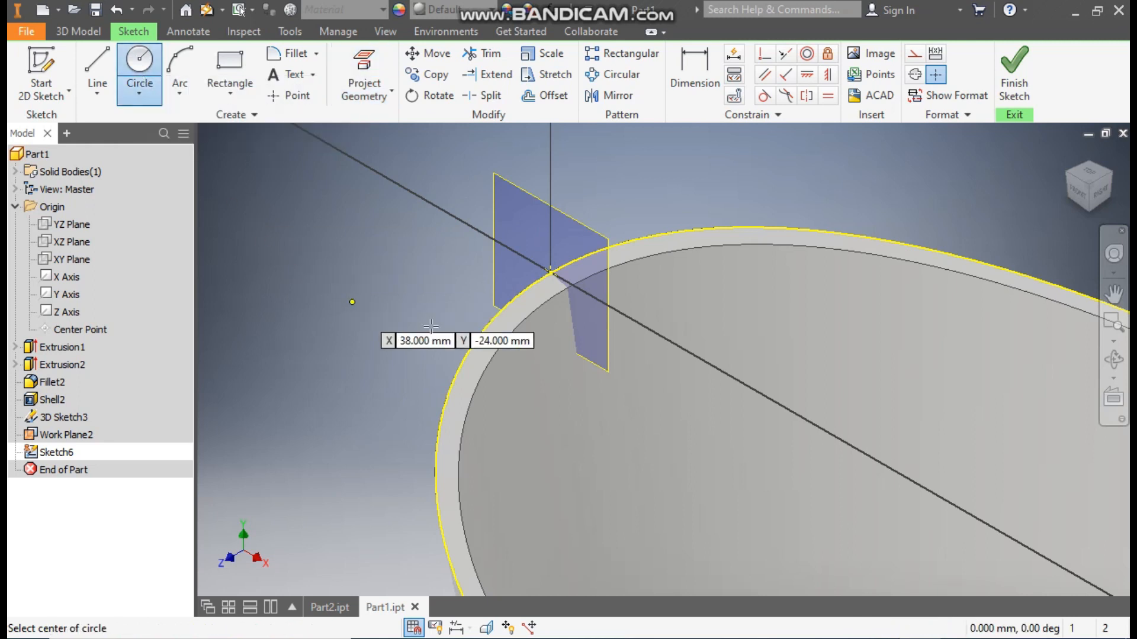
left_click(551, 272)
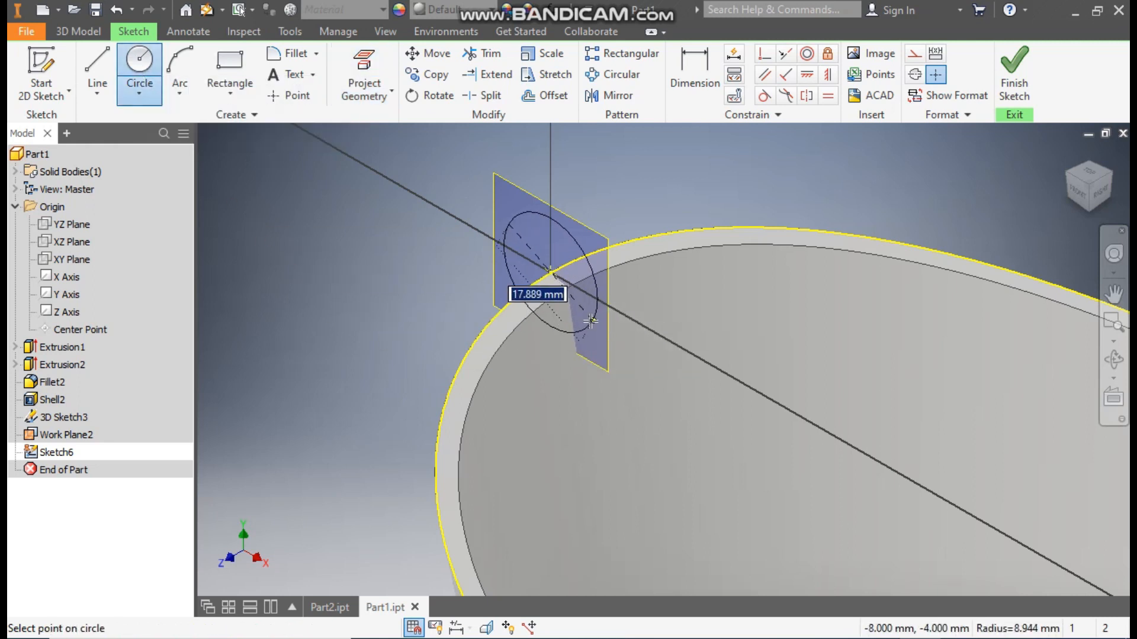
type("6.75")
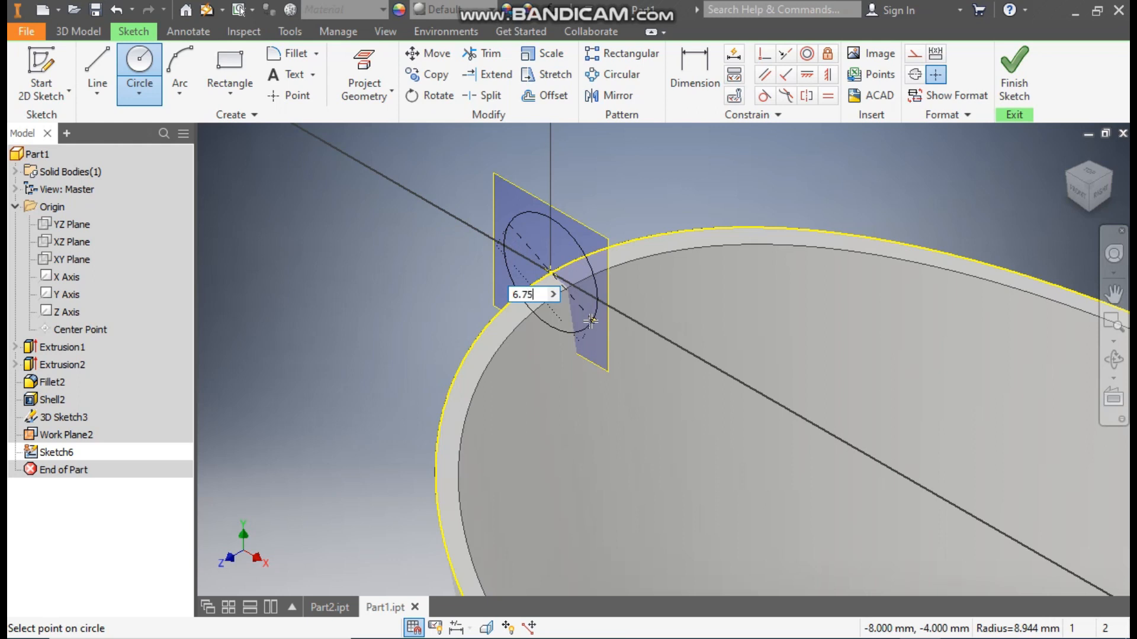
key("Return")
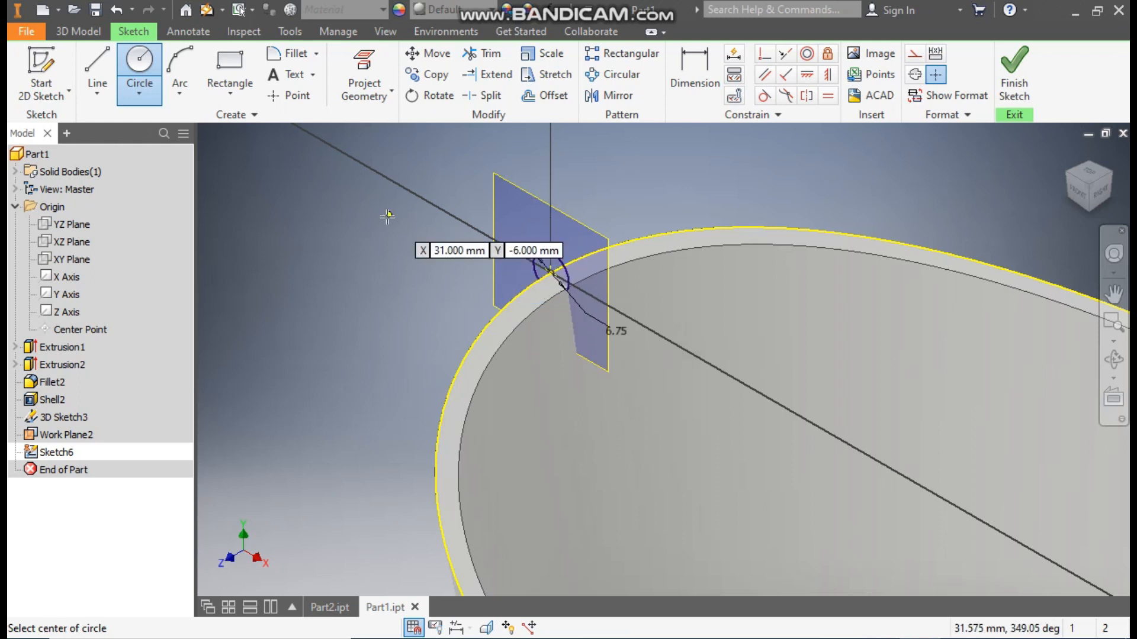
left_click(1012, 68)
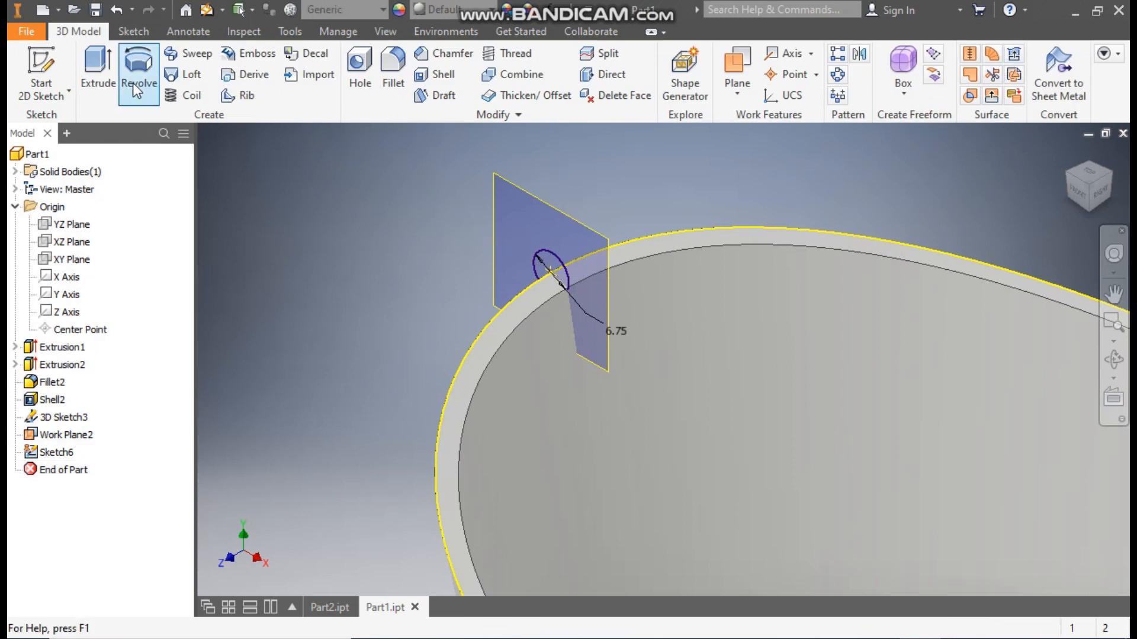
- Sweep the 6.75 mm circle along the included rim curve to form a solid rounded rim around the basket
left_click(197, 54)
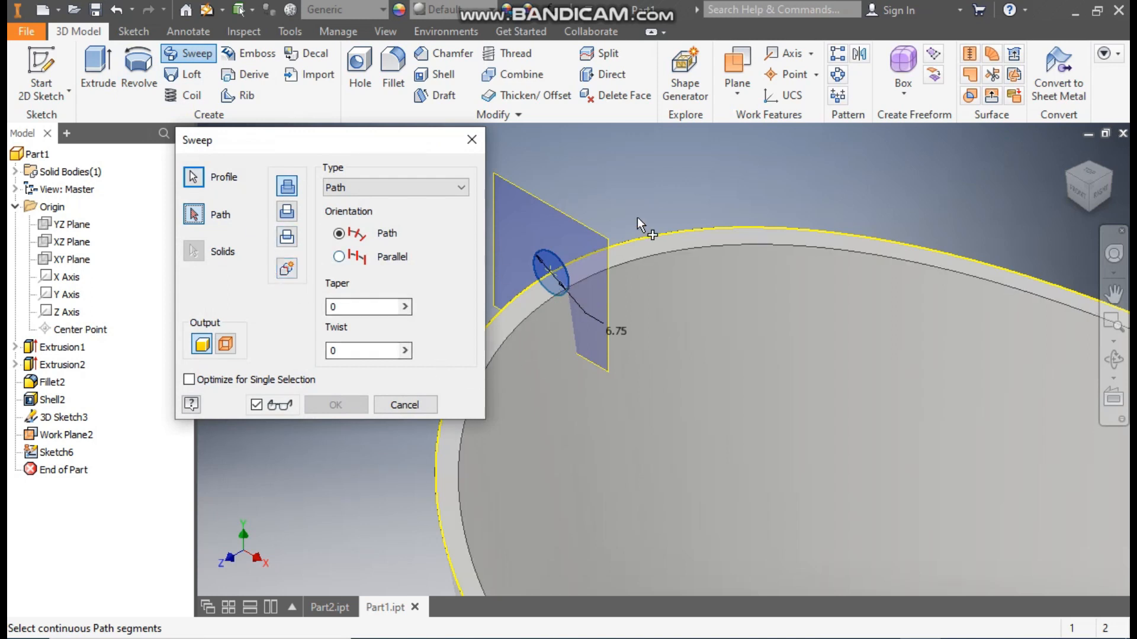
left_click(644, 235)
scroll(660, 235, "up", 2)
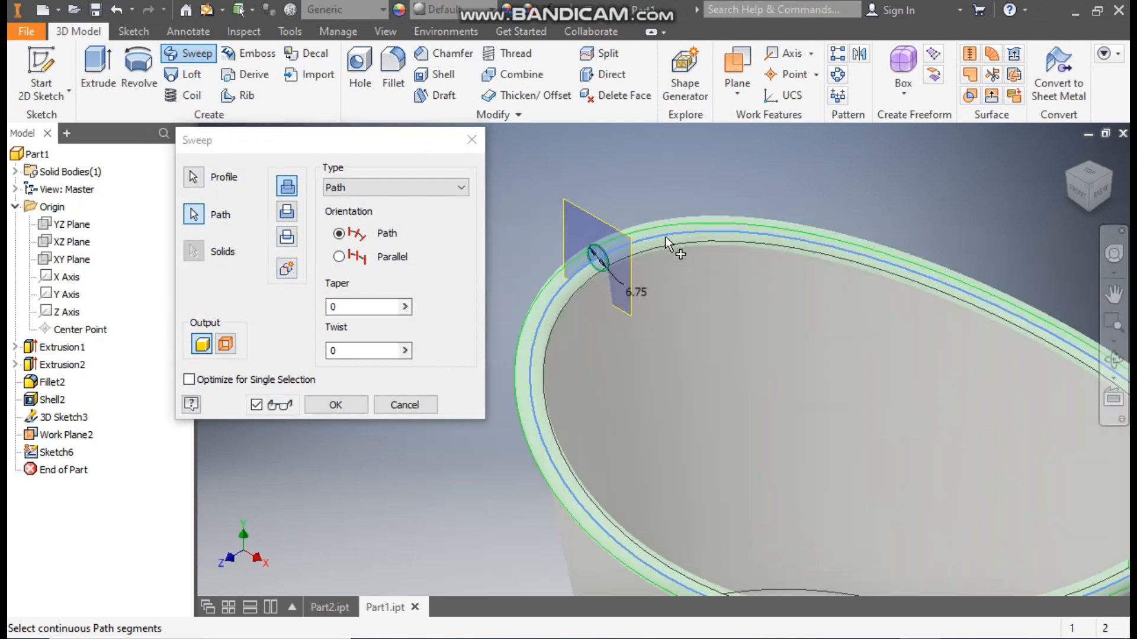
scroll(665, 236, "down", 2)
scroll(853, 322, "up", 4)
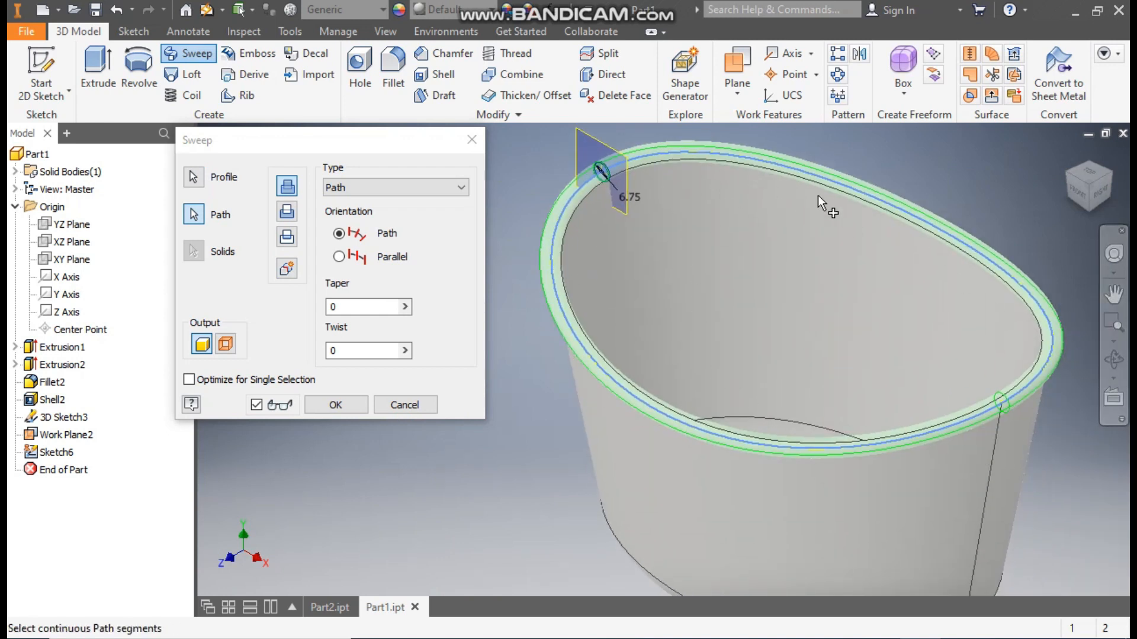
left_click(338, 405)
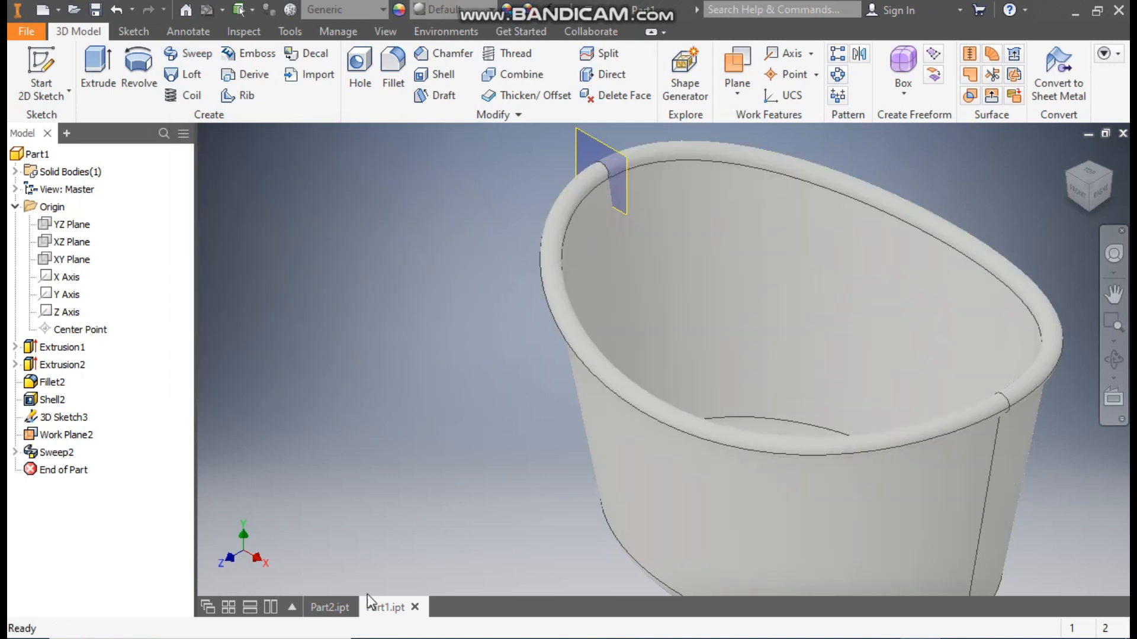
- Check the handle opening of the finished basket in Part2.ipt, and start a 2D sketch on the YZ plane of Part1.ipt
left_click(341, 608)
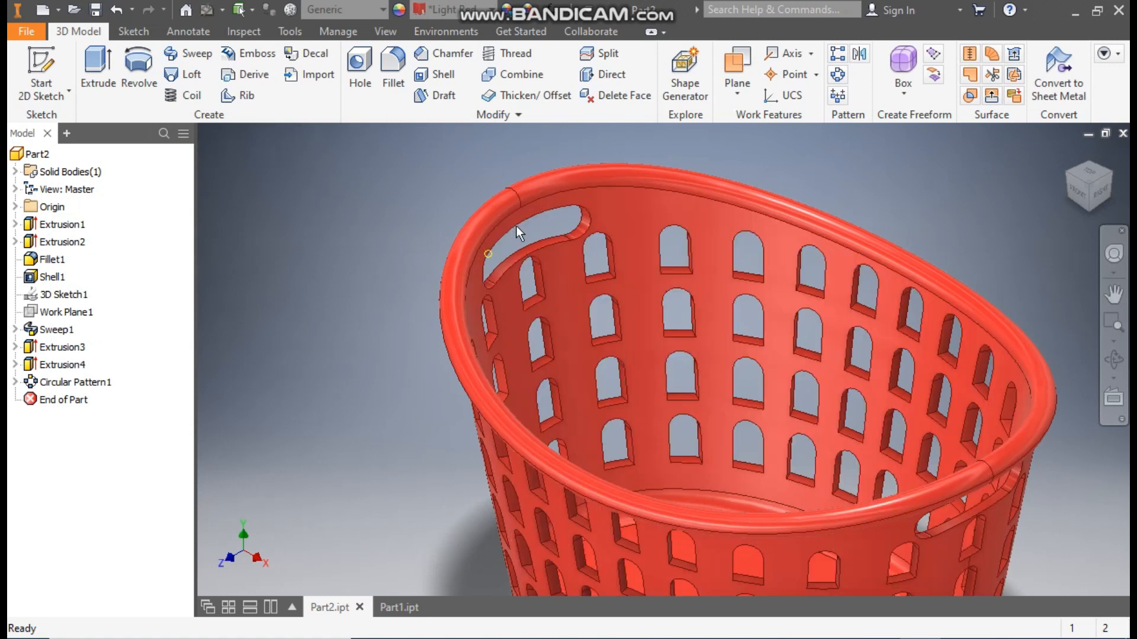
left_click(391, 608)
middle_click_drag(443, 244, 398, 257)
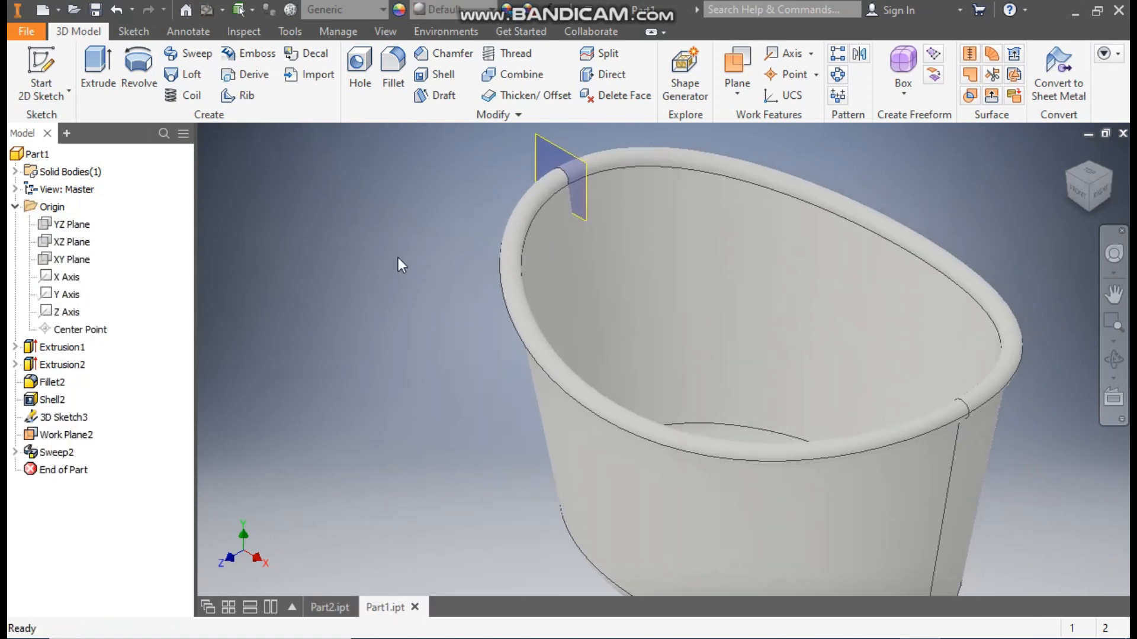
left_click(77, 226)
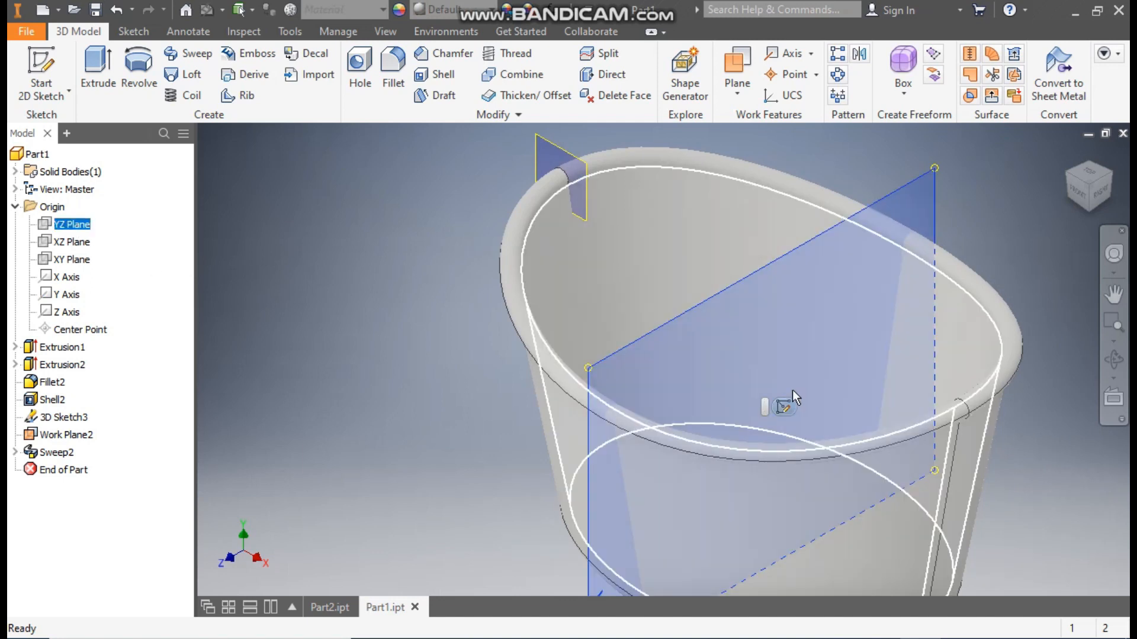
left_click(784, 407)
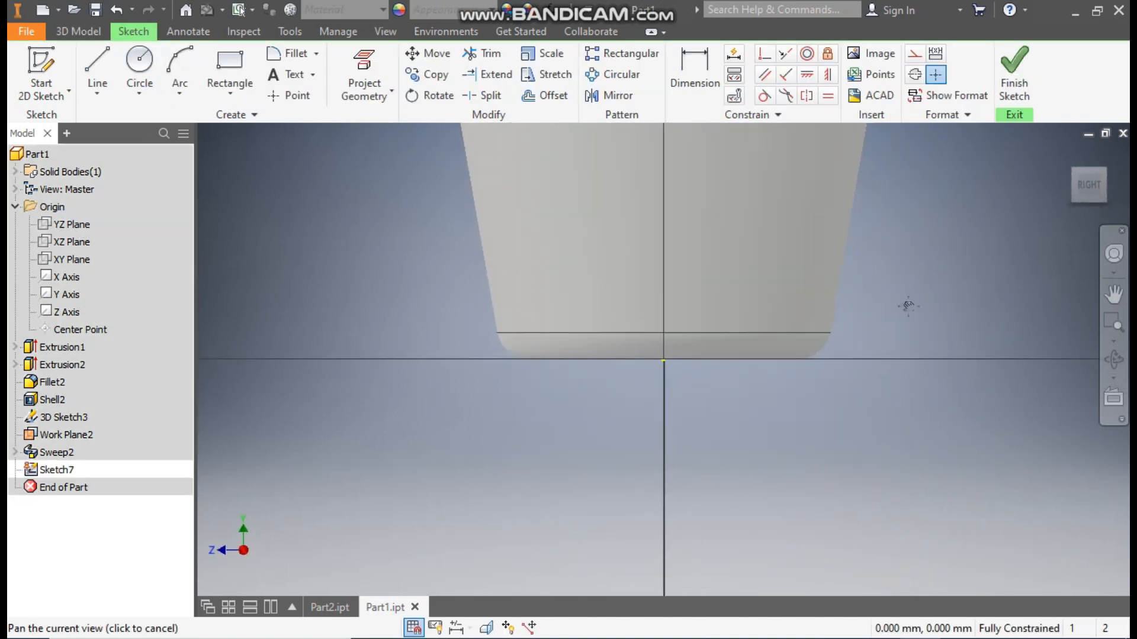
- Sketch a center point arc slot below the rim, centred on the origin, with an outer radius of about 90 mm
left_click(235, 92)
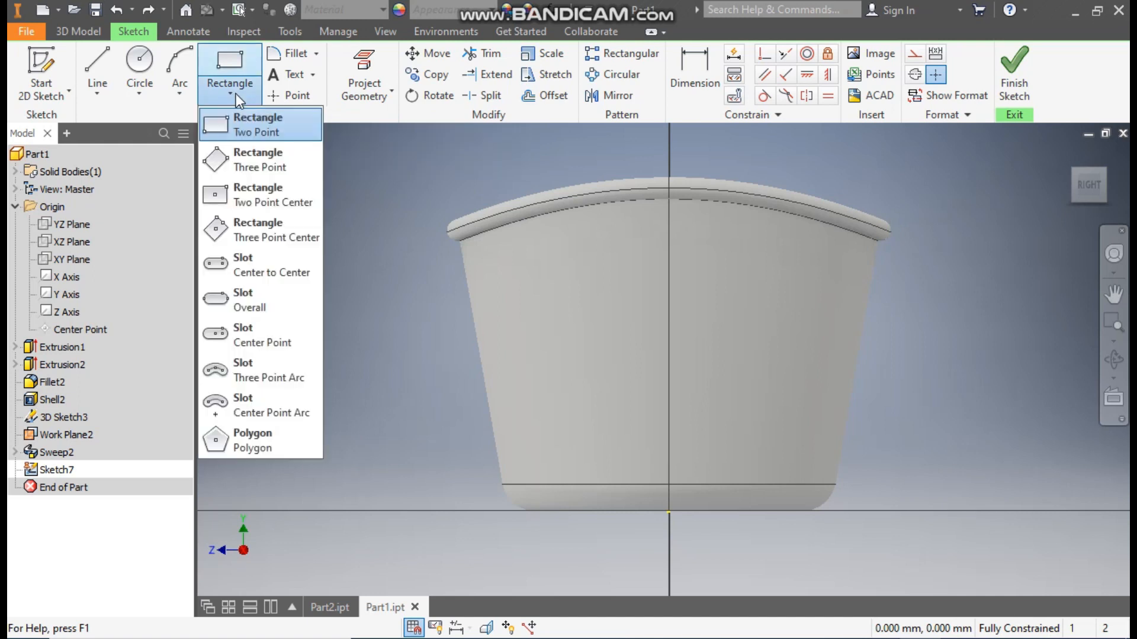
left_click(261, 403)
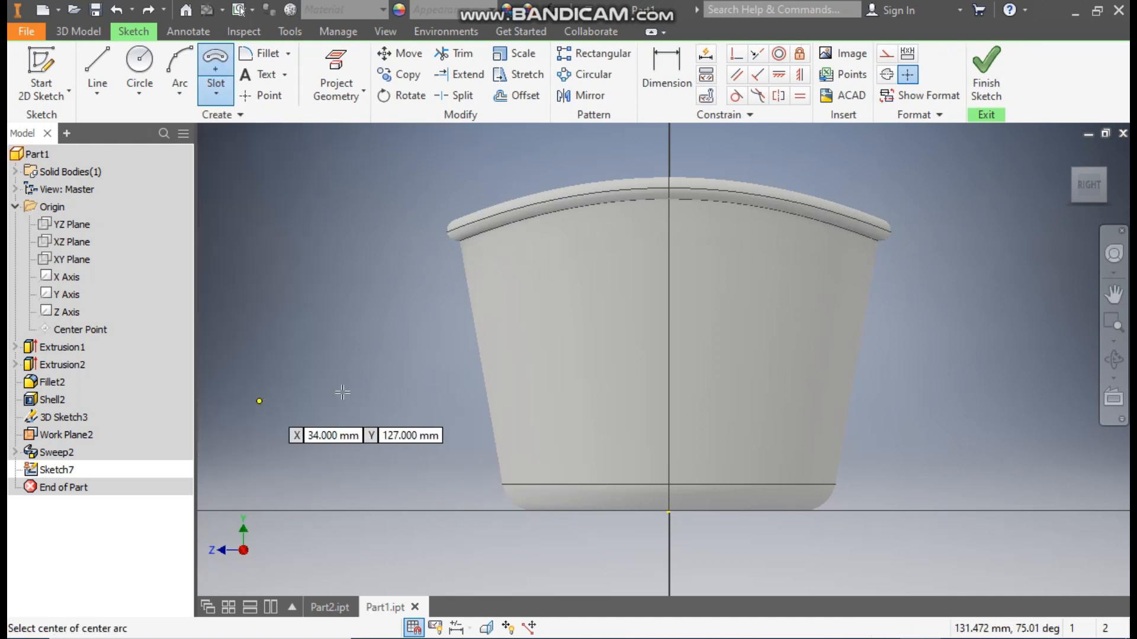
left_click(668, 511)
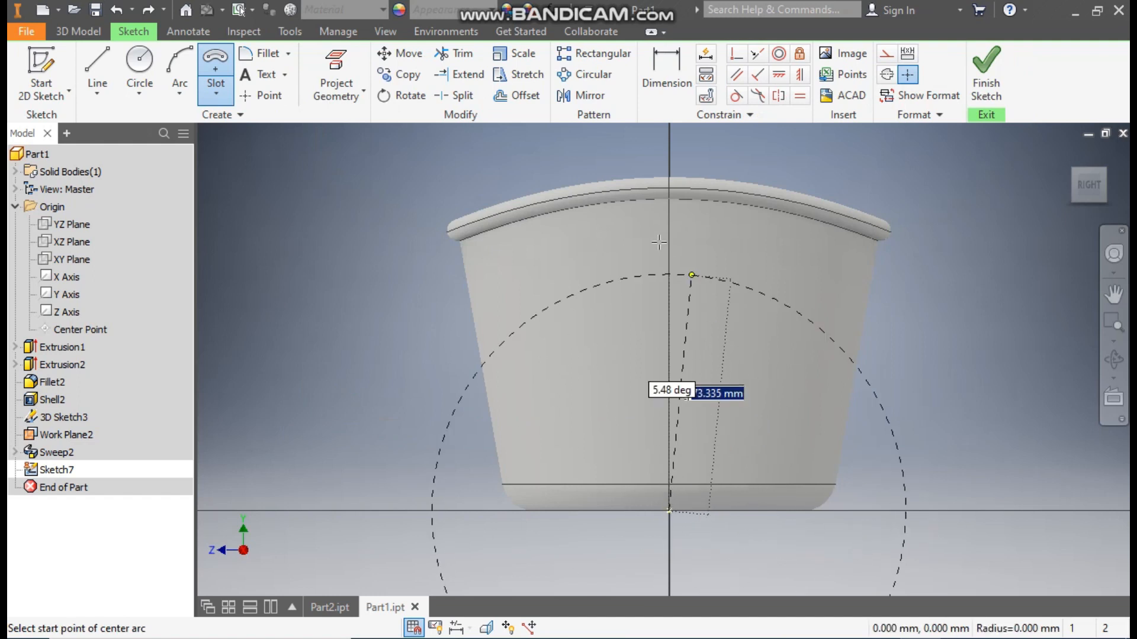
left_click(535, 291)
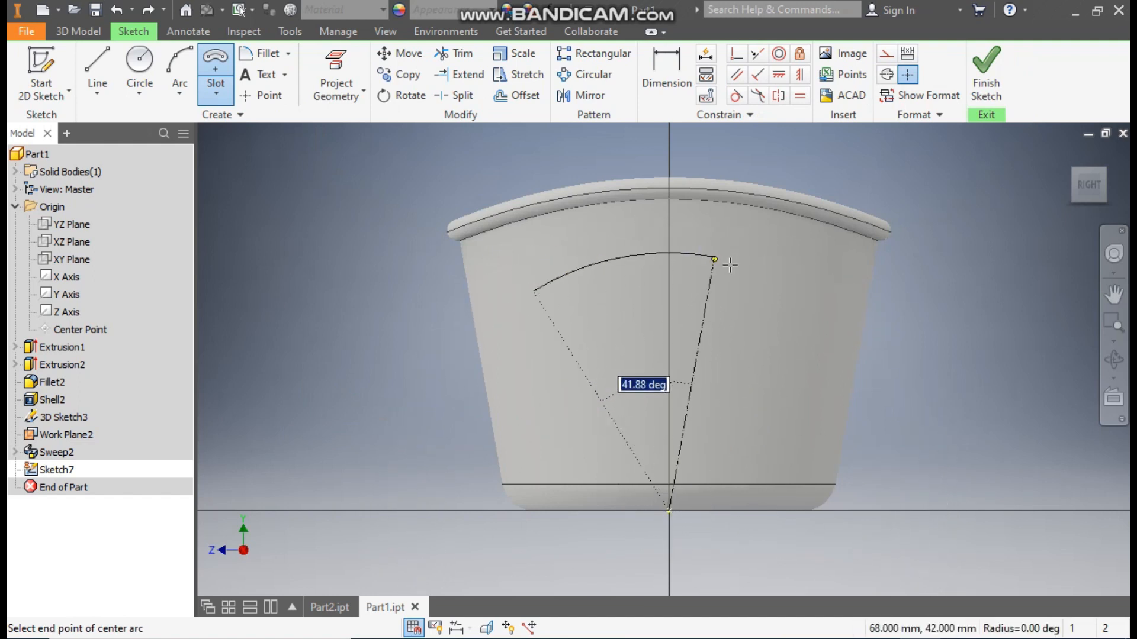
left_click(794, 284)
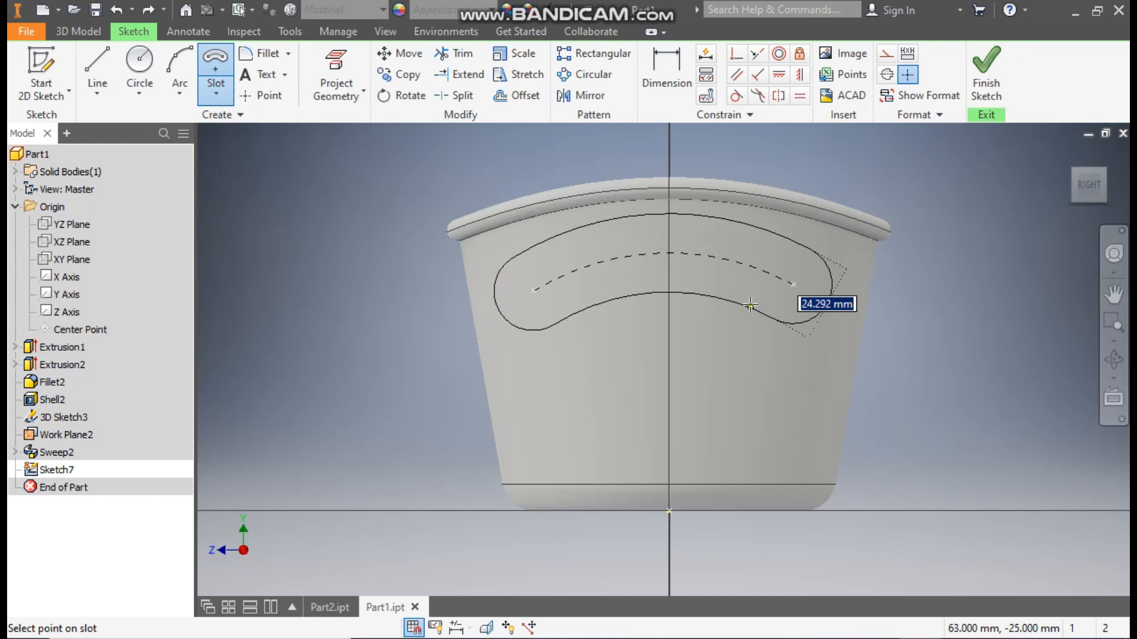
left_click(750, 300)
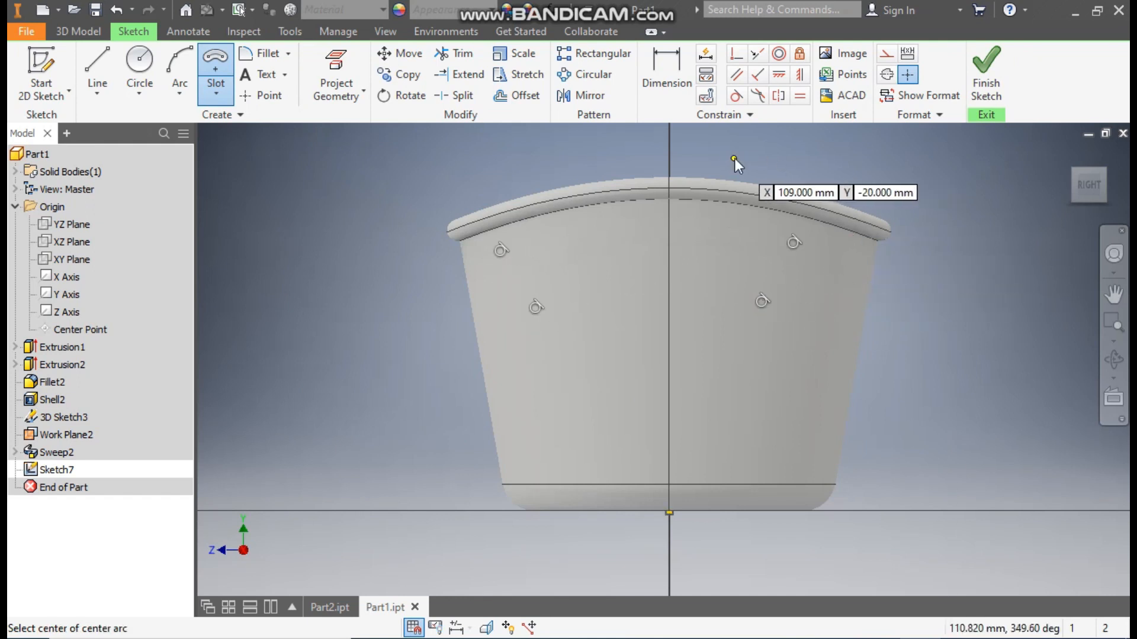
key("Escape")
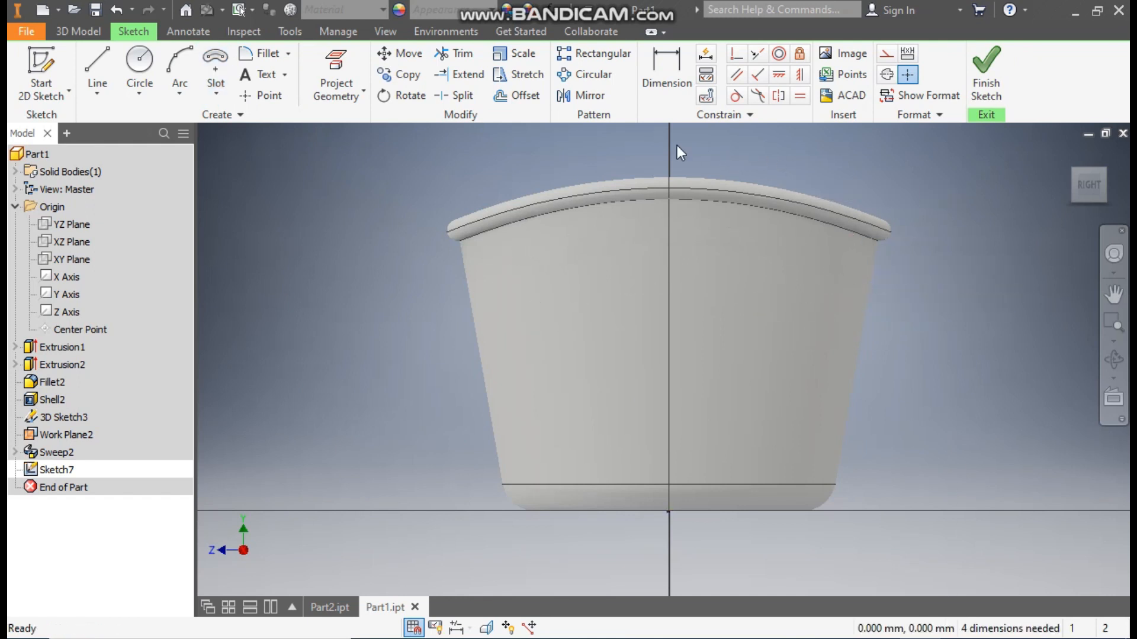
- Set the visual style to Wireframe so the slot sketch inside the basket can be seen
left_click(399, 34)
left_click(219, 102)
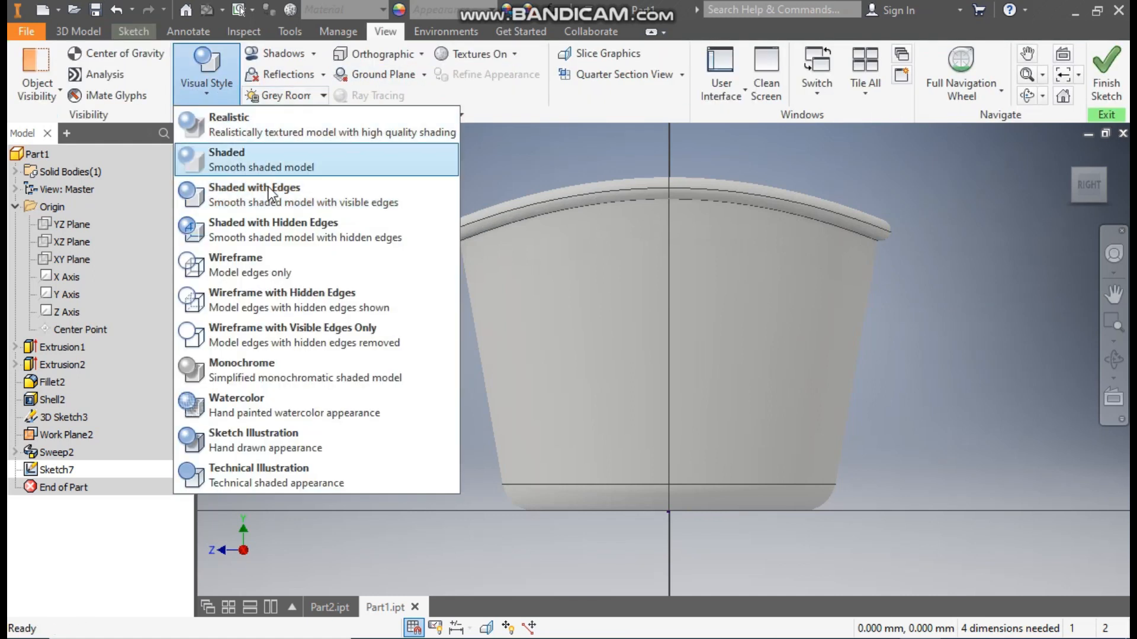
left_click(265, 264)
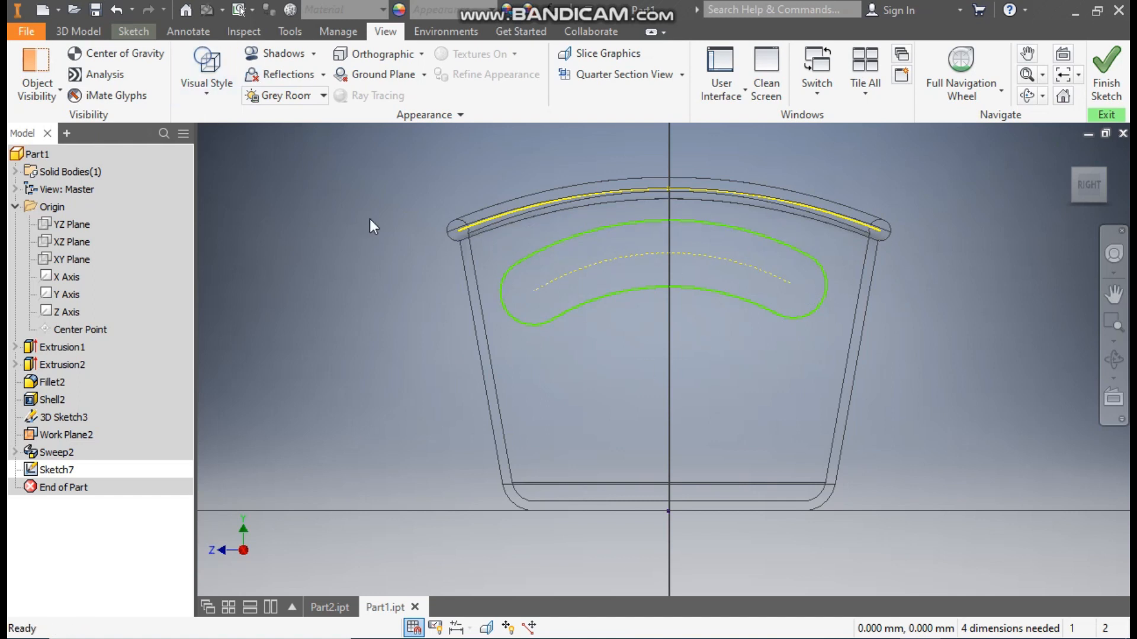
- Dimension the slot's outer arc to a 95 mm radius and its rounded end to a 5 mm radius
left_click(140, 31)
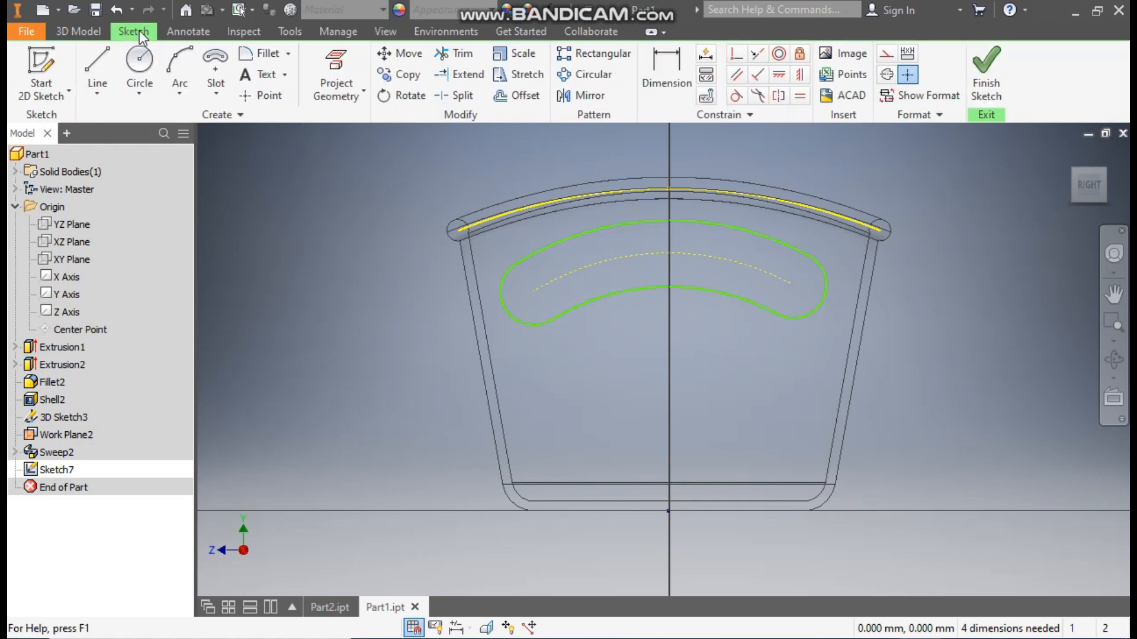
left_click(674, 66)
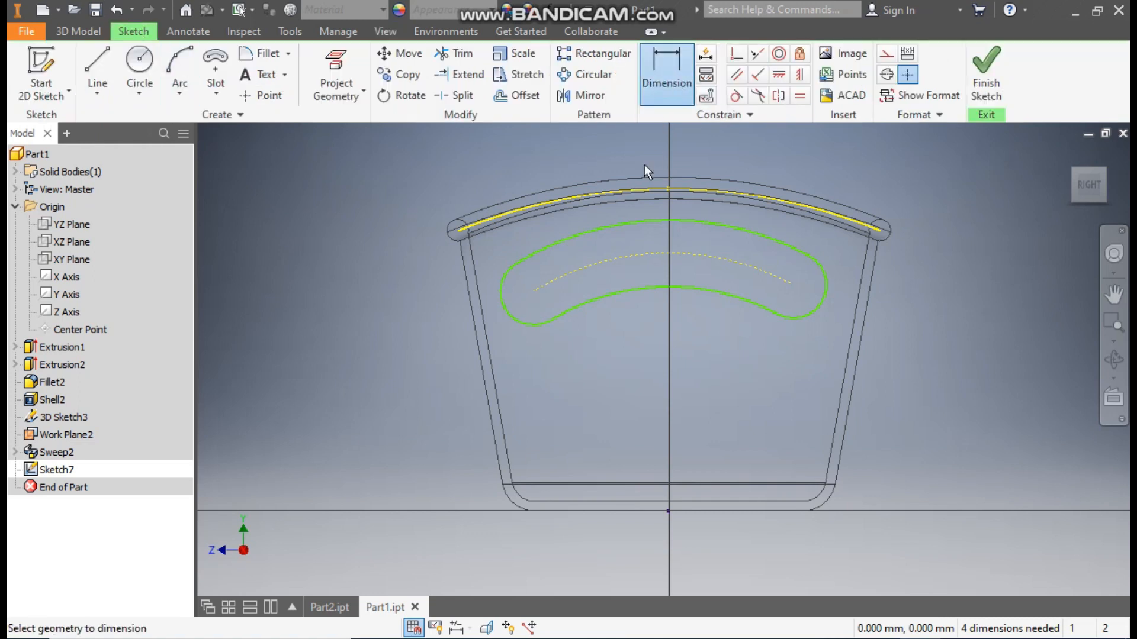
left_click(645, 224)
left_click(645, 236)
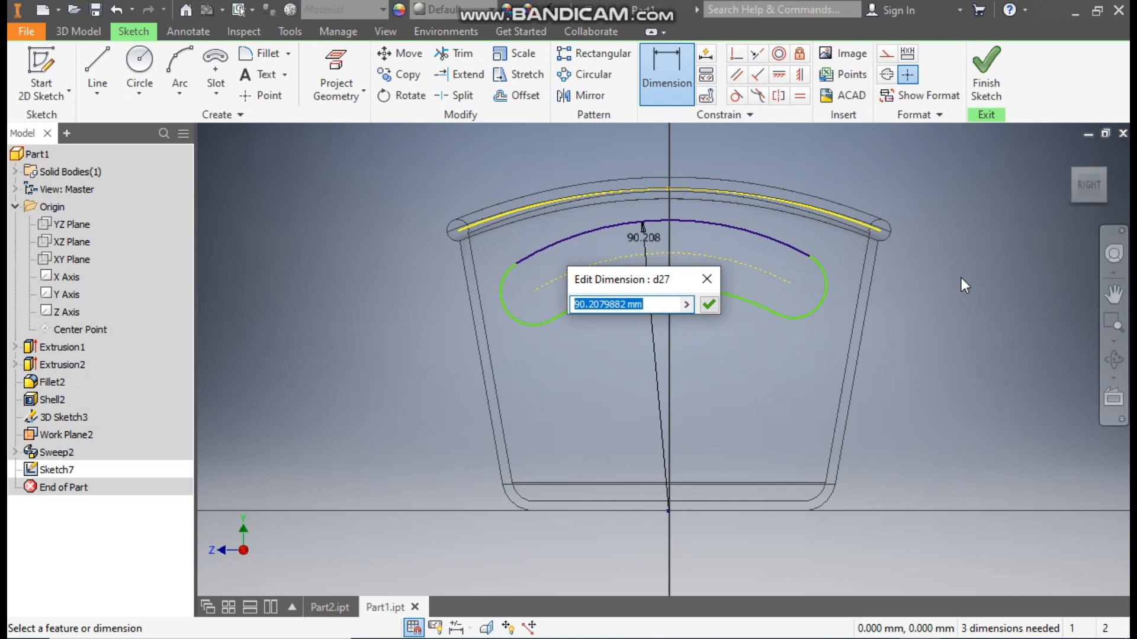
type("95")
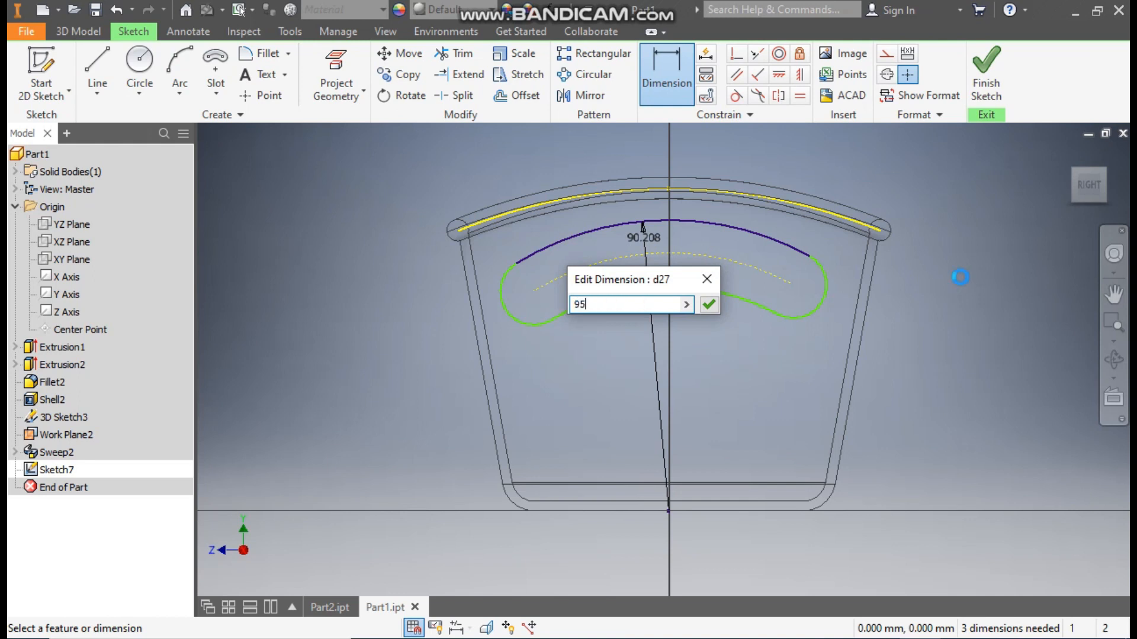
key("Return")
left_click(836, 275)
left_click(926, 265)
type("5")
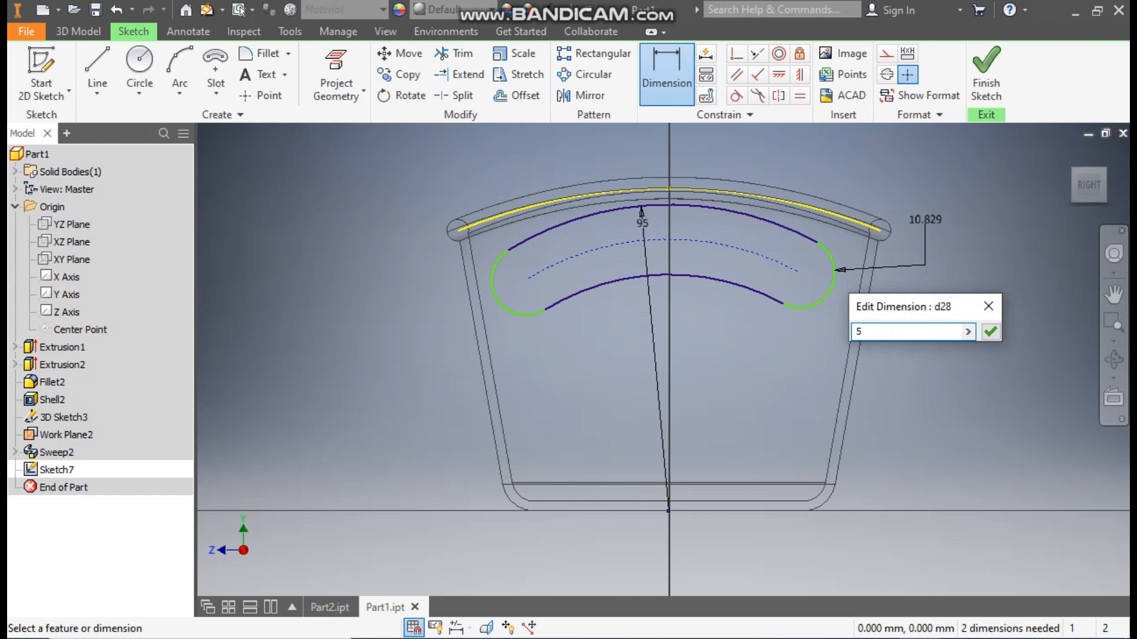
key("Return")
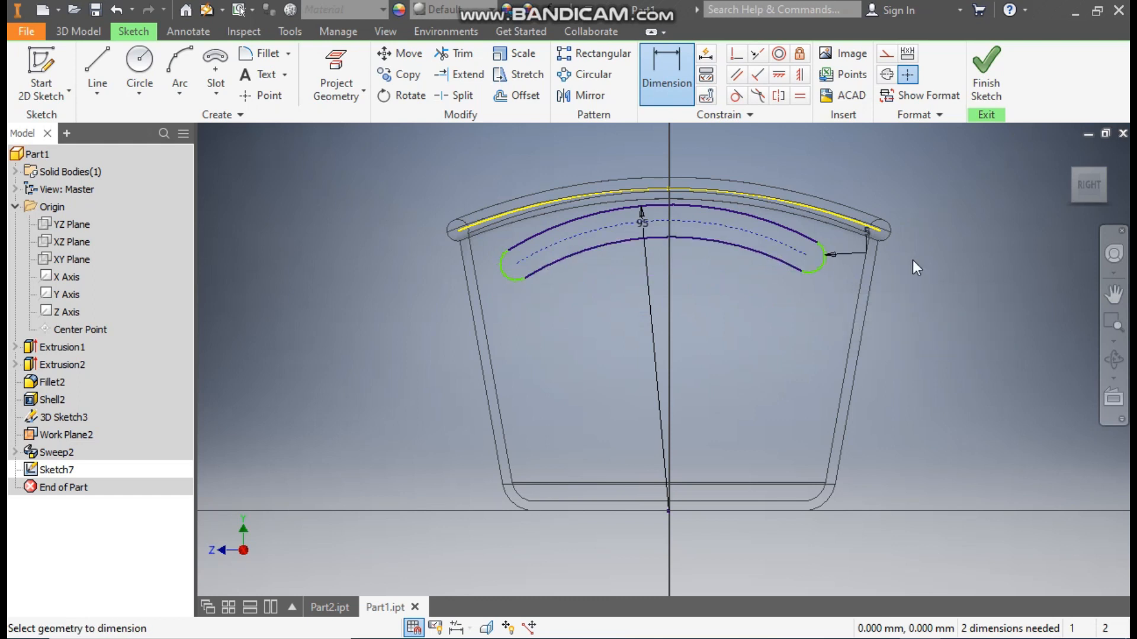
- Dimension both slot end centres 15 mm horizontally from the origin, one on each side, and finish the sketch
left_click(807, 255)
left_click(666, 501)
left_click(737, 540)
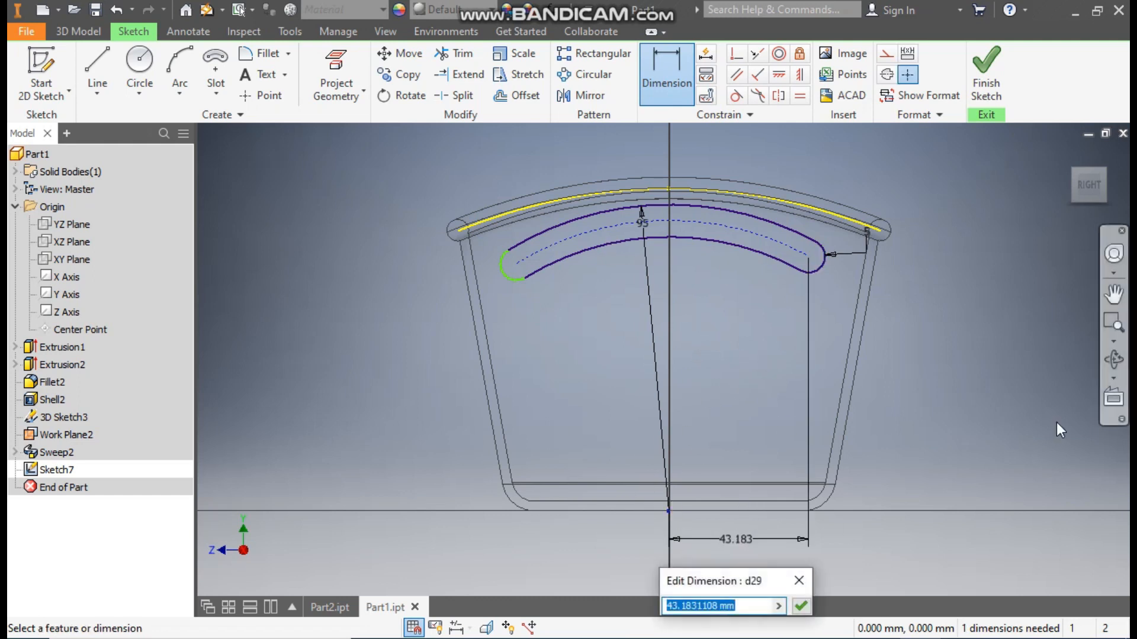
type("15")
key("Return")
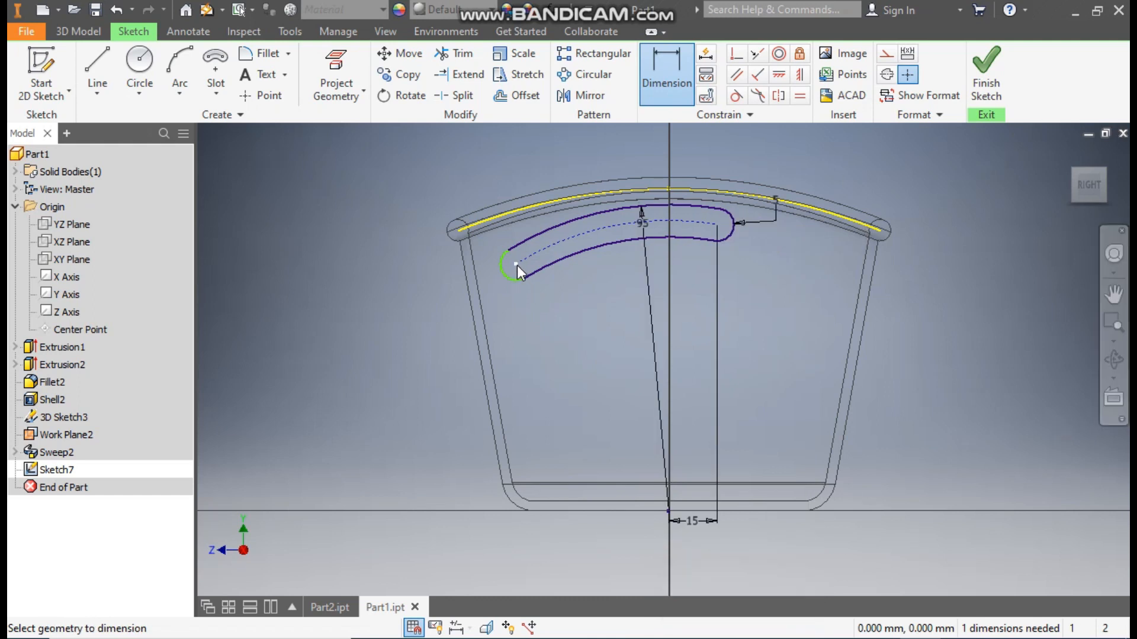
left_click(668, 511)
left_click(659, 547)
type("15")
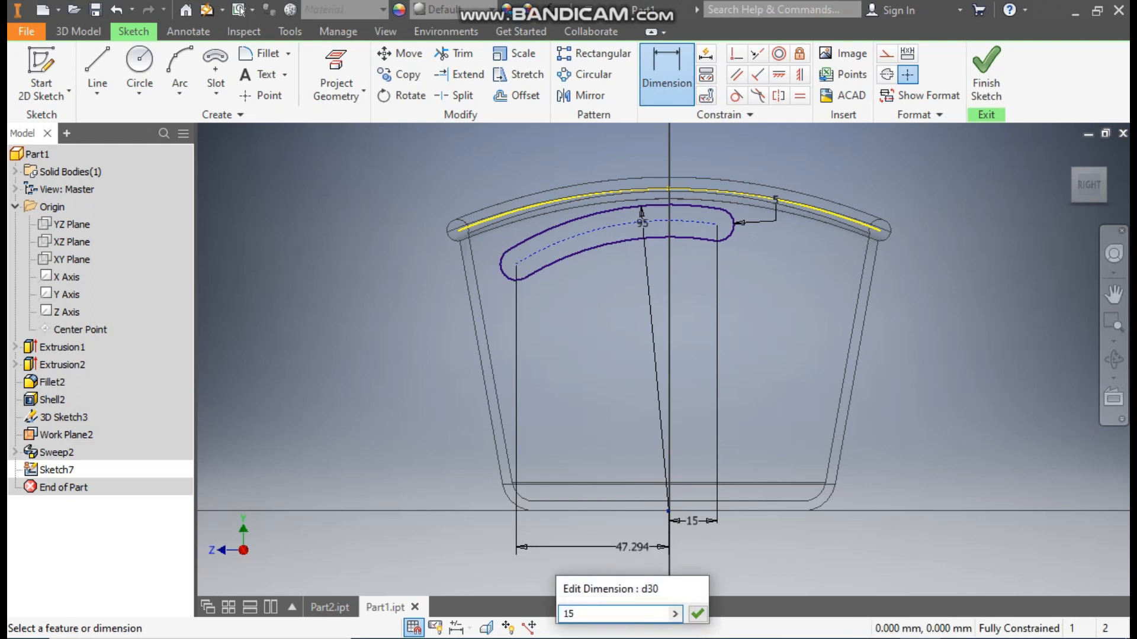
key("Return")
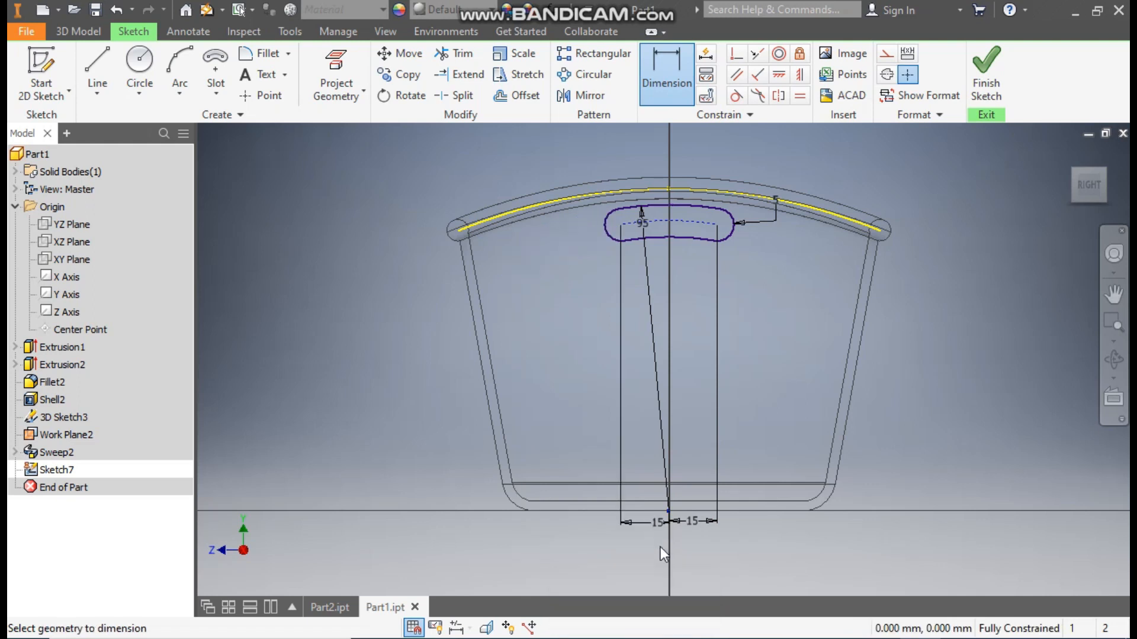
key("Escape")
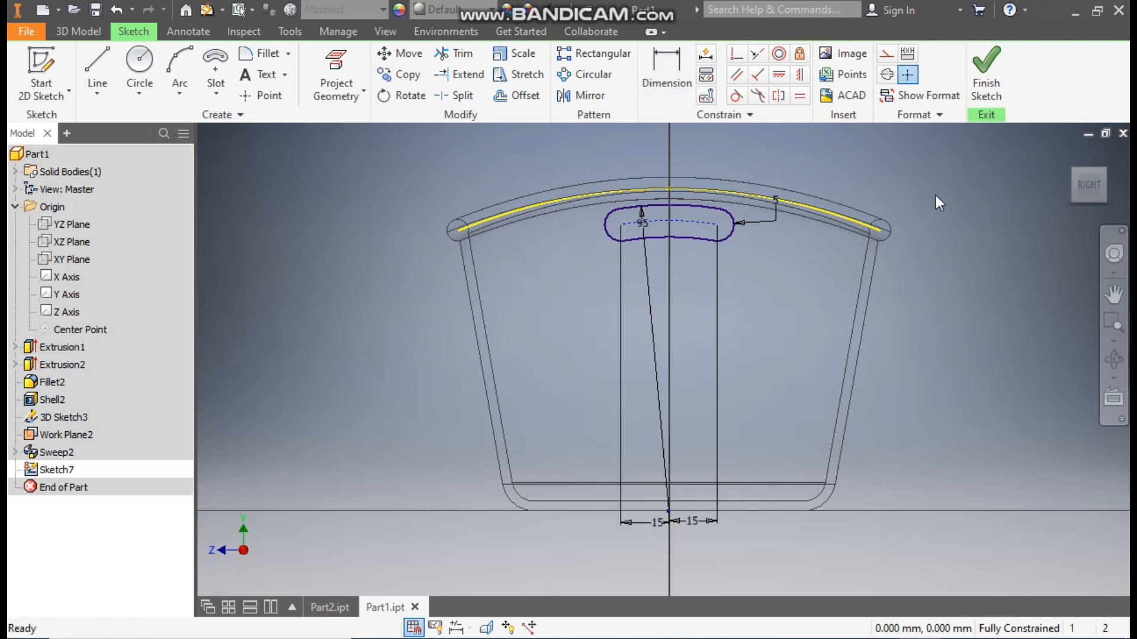
left_click(985, 70)
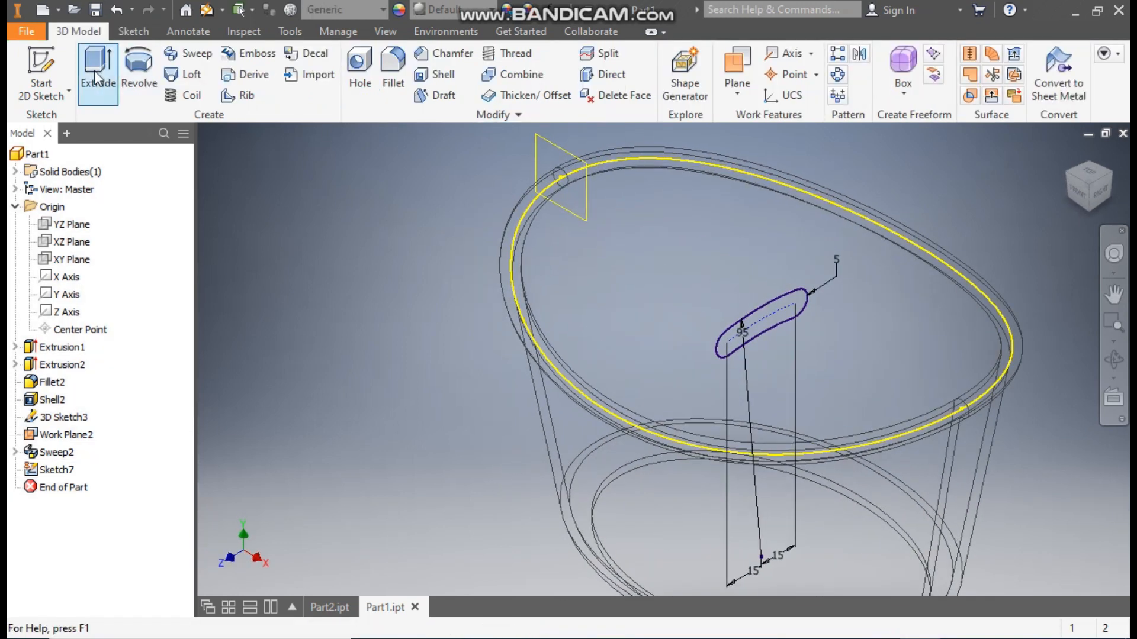
- Set up an extrusion of the slot profile as a symmetric cut
left_click(90, 69)
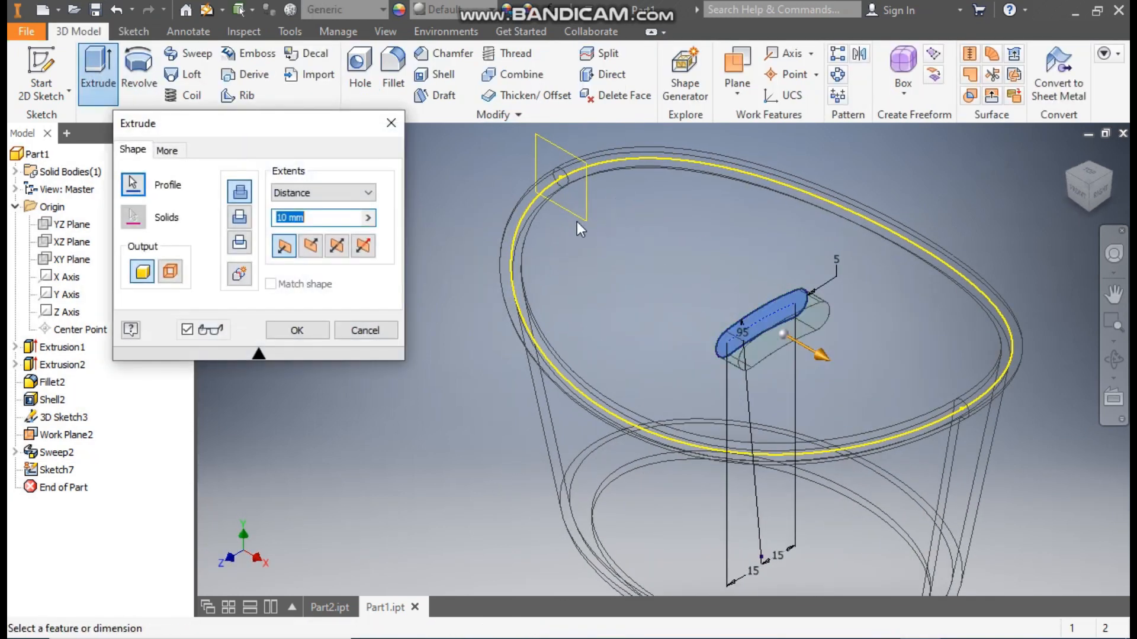
left_click(240, 218)
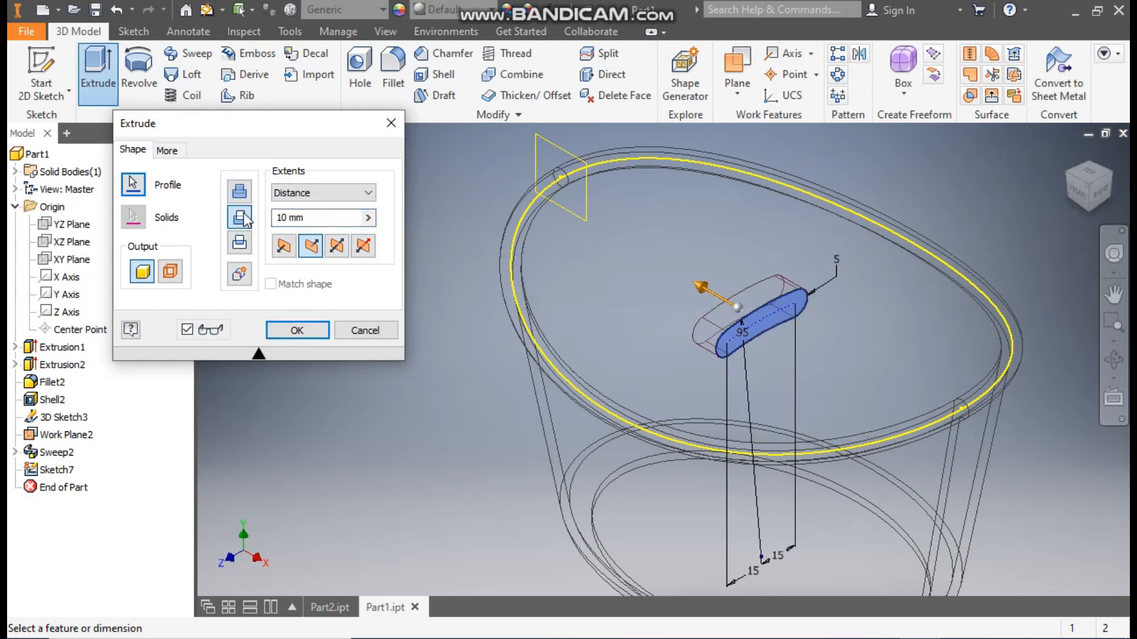
left_click(338, 246)
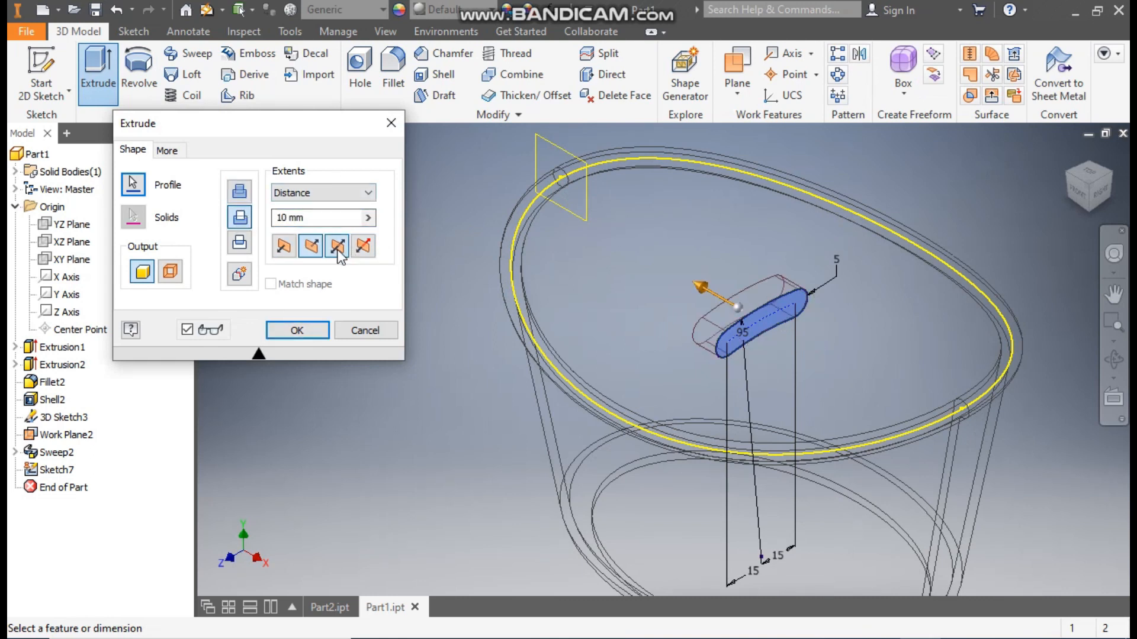
- Set the visual style to Shaded with Edges while keeping the slot extrusion open
left_click(386, 31)
left_click(215, 96)
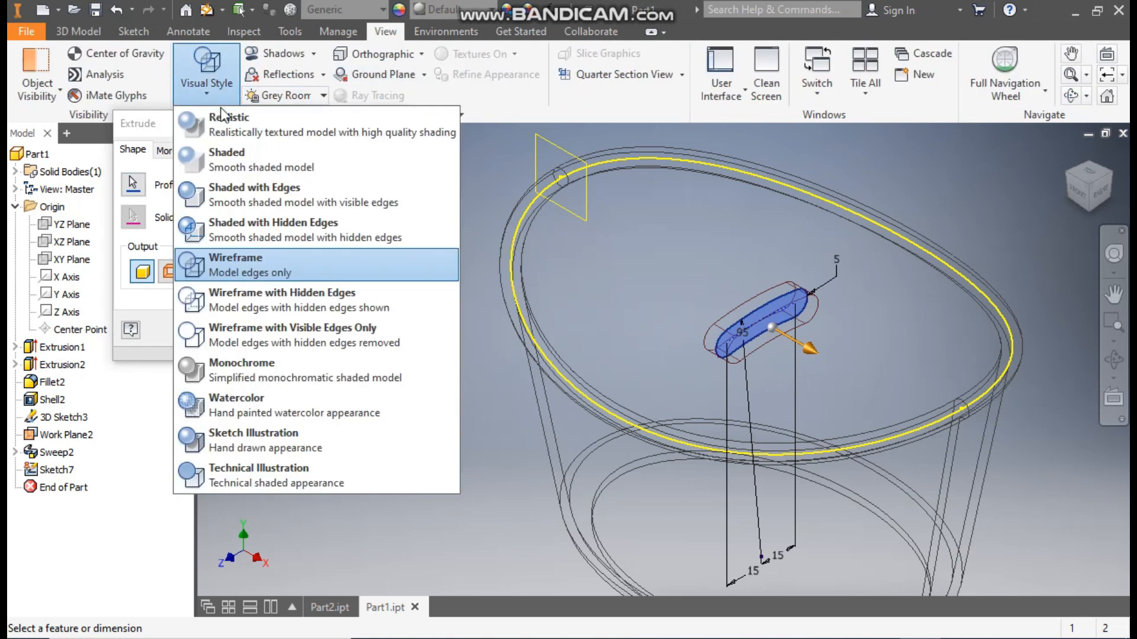
left_click(258, 194)
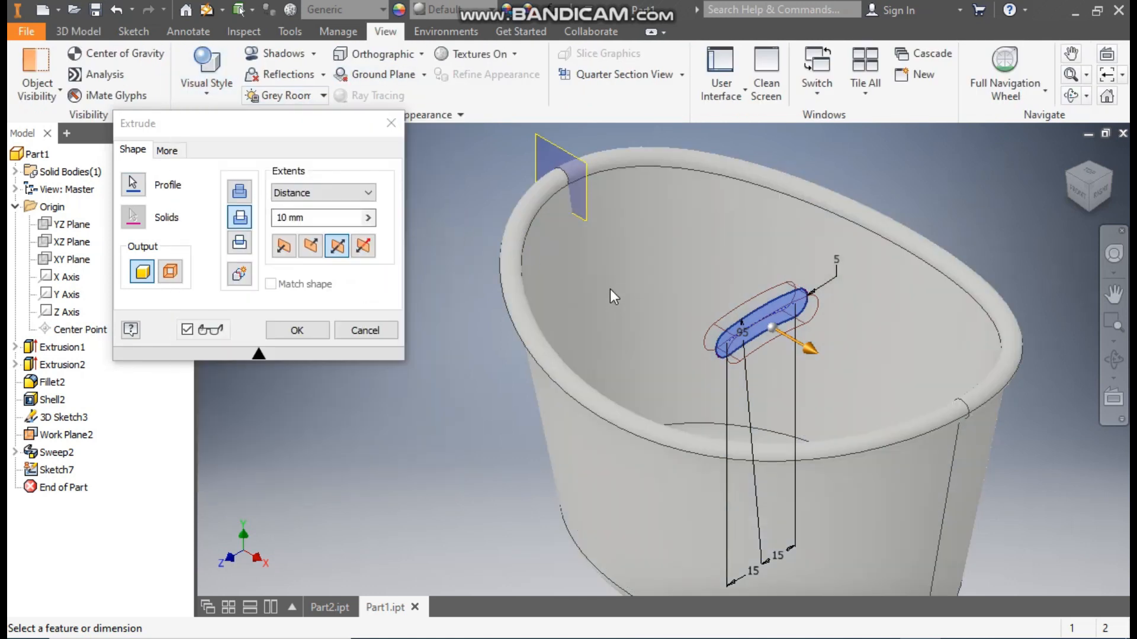
scroll(612, 288, "down", 2)
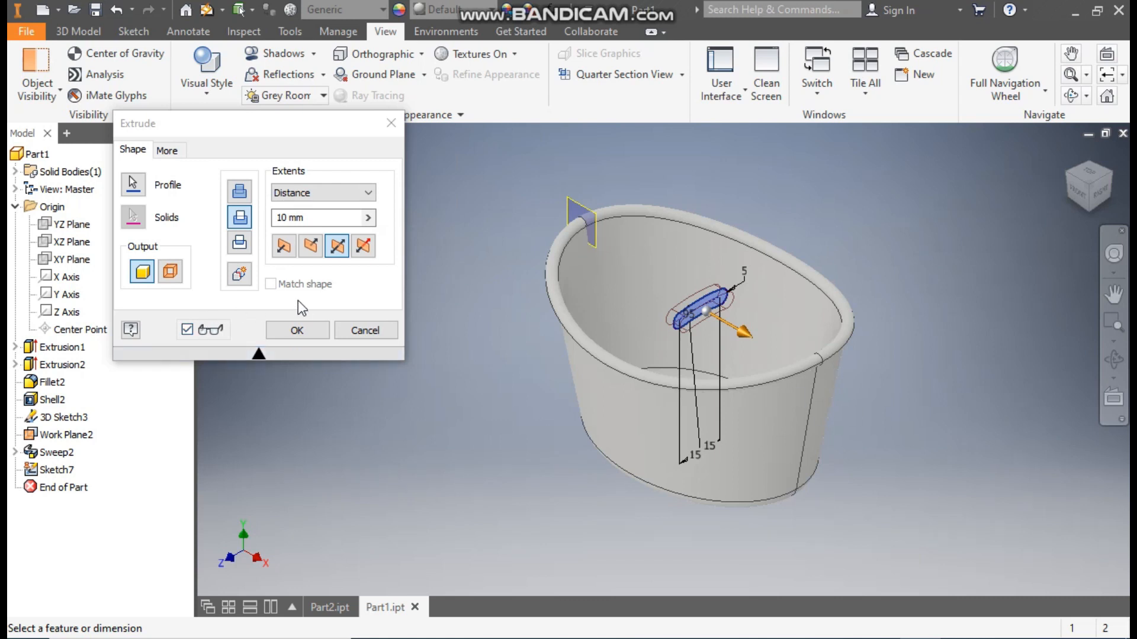
- Cut the slot profile through all of the basket in both directions to open the two handles
left_click_drag(750, 336, 775, 349)
left_click(332, 193)
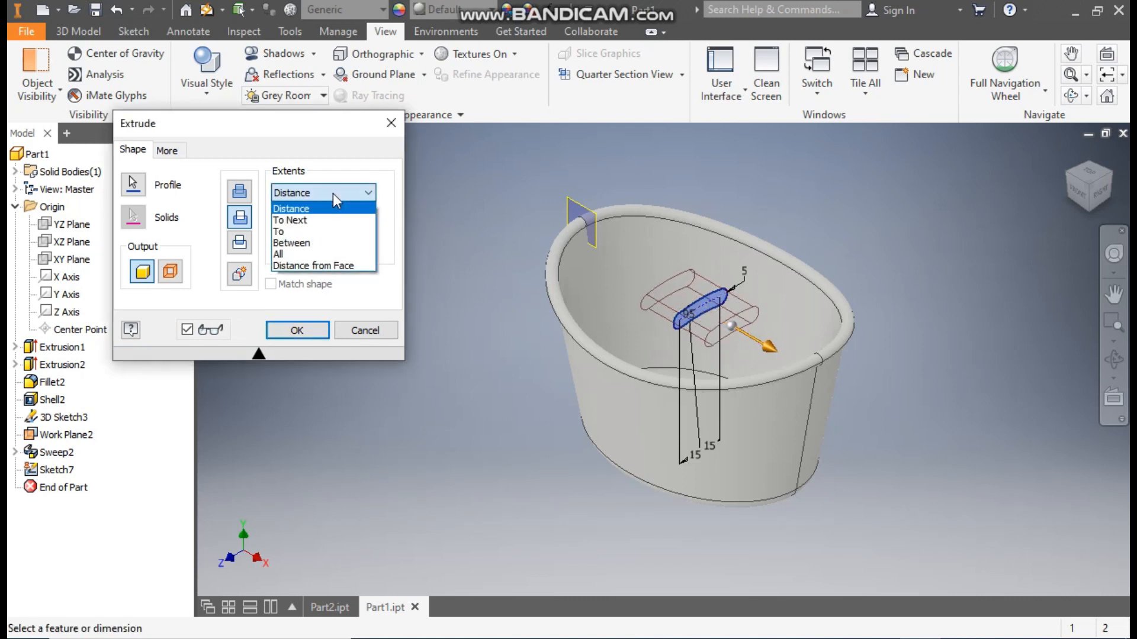
left_click(290, 254)
left_click(337, 245)
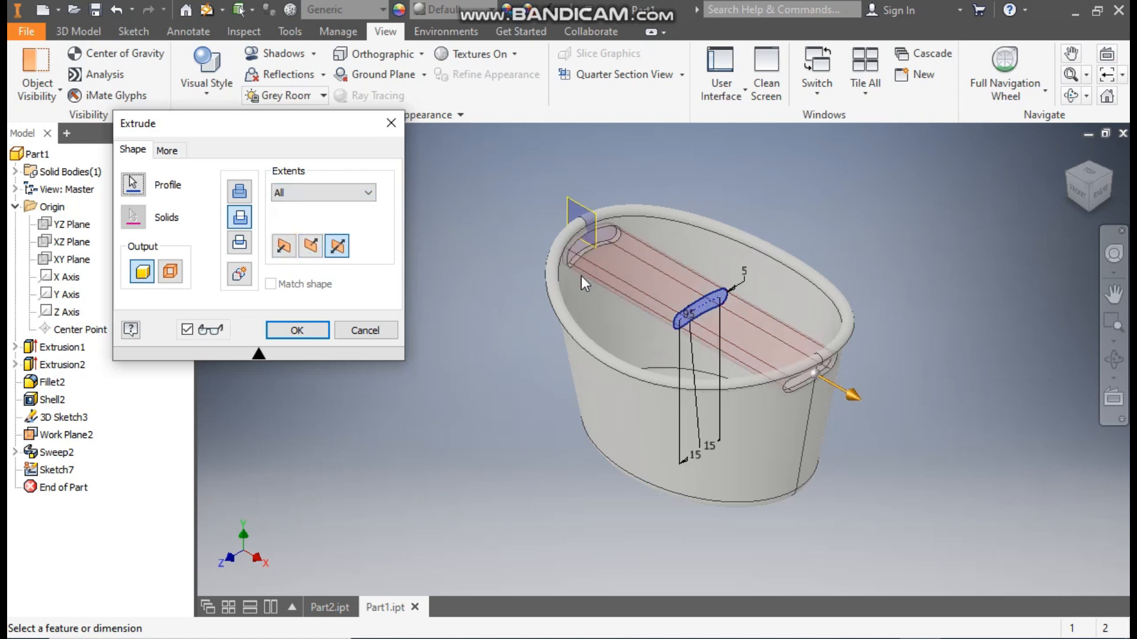
left_click(305, 329)
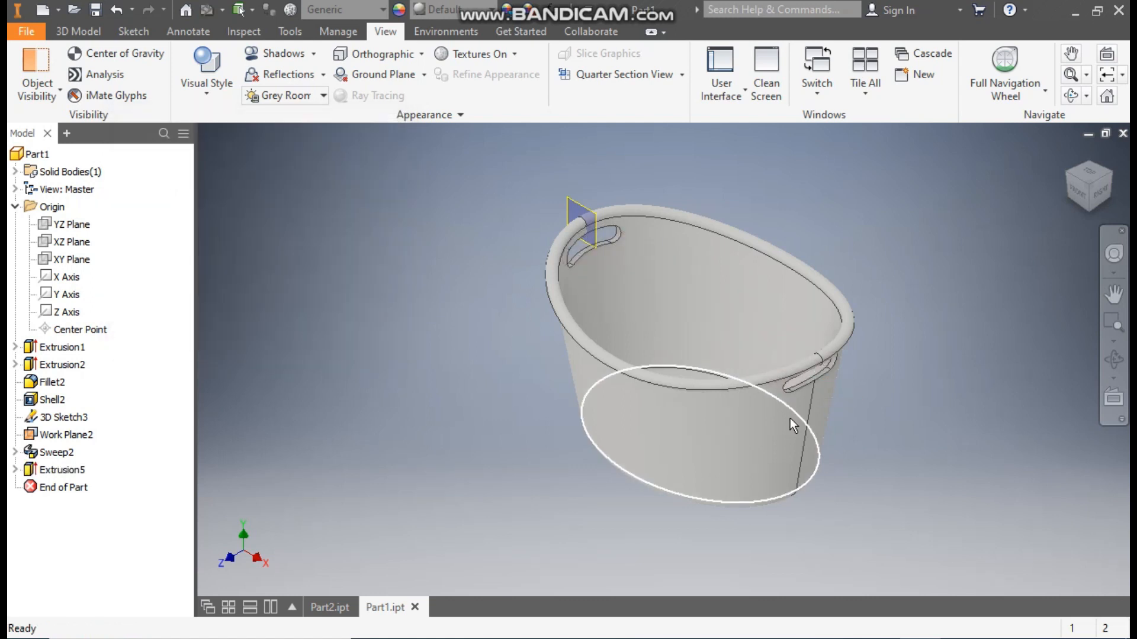
- Examine the handle openings from the right side and home view, and compare them with the finished basket in Part2.ipt
scroll(807, 377, "down", 2)
scroll(834, 381, "up", 2)
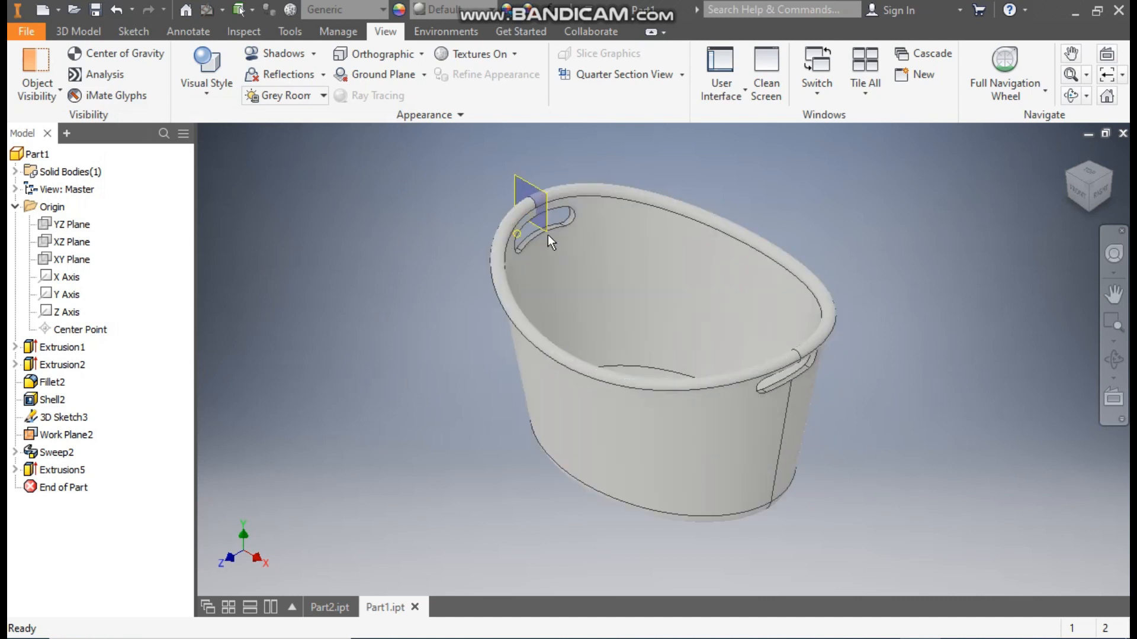
left_click(1102, 193)
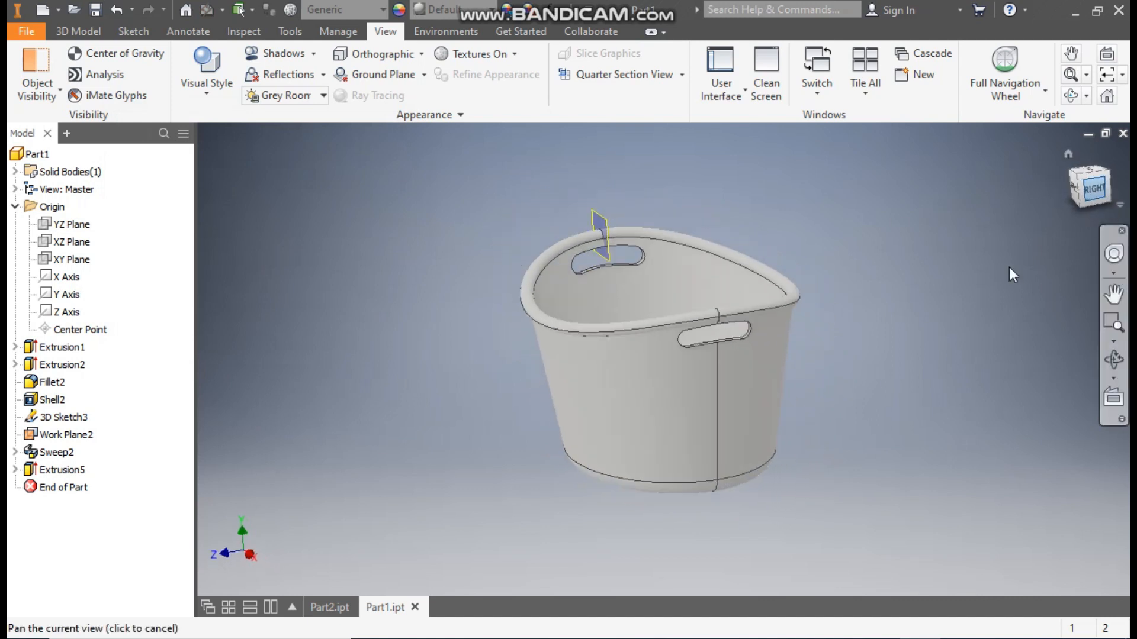
scroll(705, 292, "down", 1)
scroll(752, 255, "up", 3)
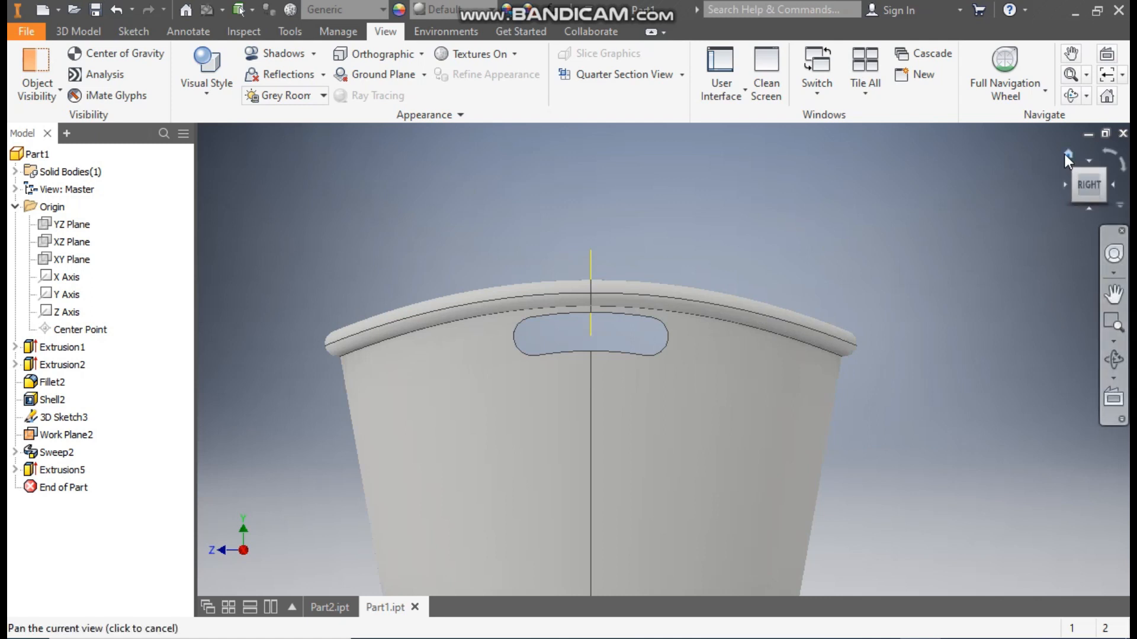
left_click(1068, 153)
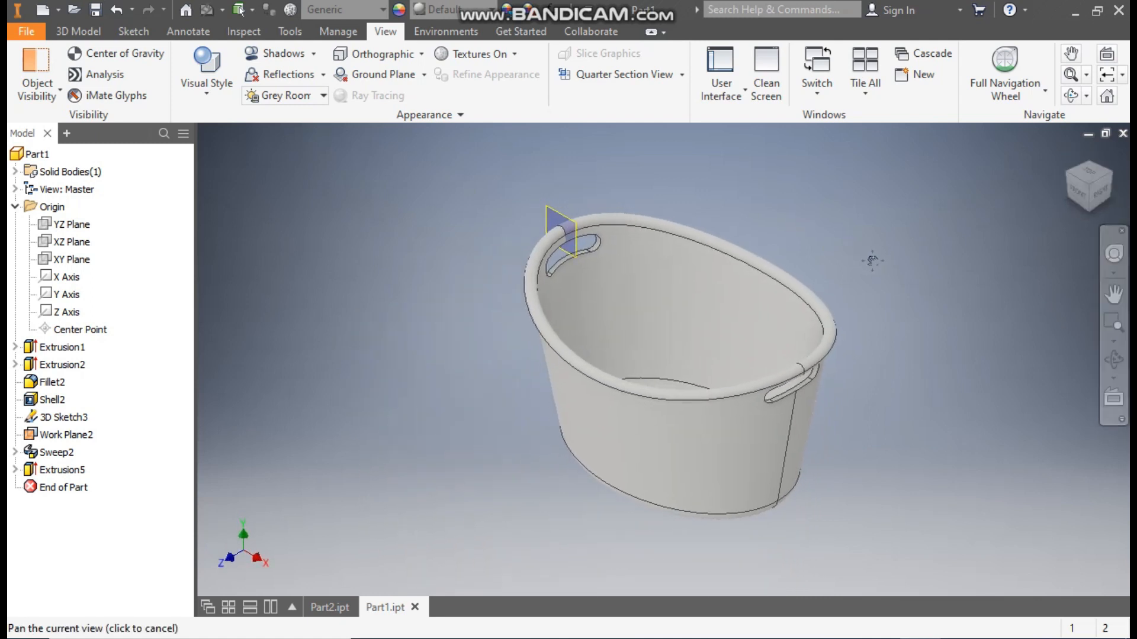
left_click(328, 607)
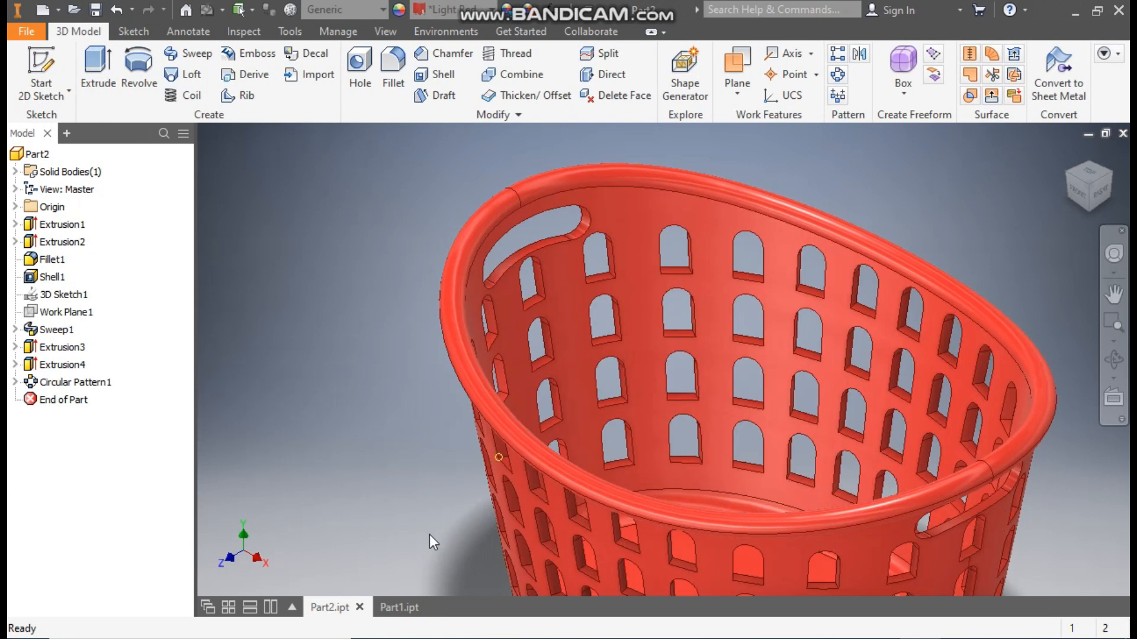
left_click(391, 607)
middle_click_drag(829, 521, 859, 450)
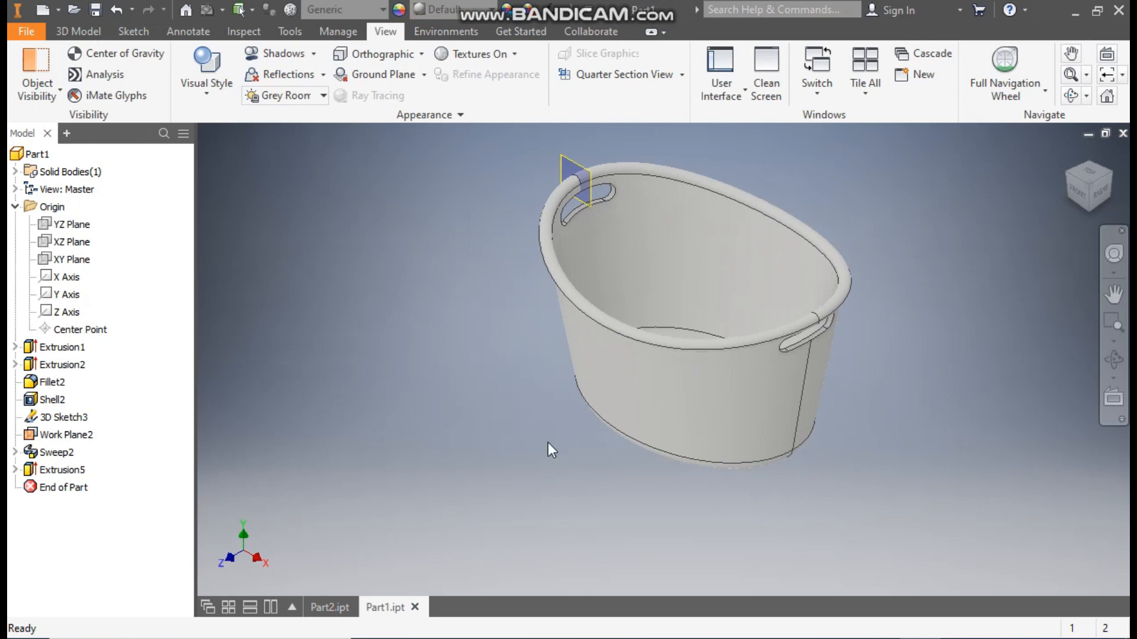
- Start a sketch on the XY plane with the two-point center Rectangle tool and set the visual style to Wireframe
left_click(133, 31)
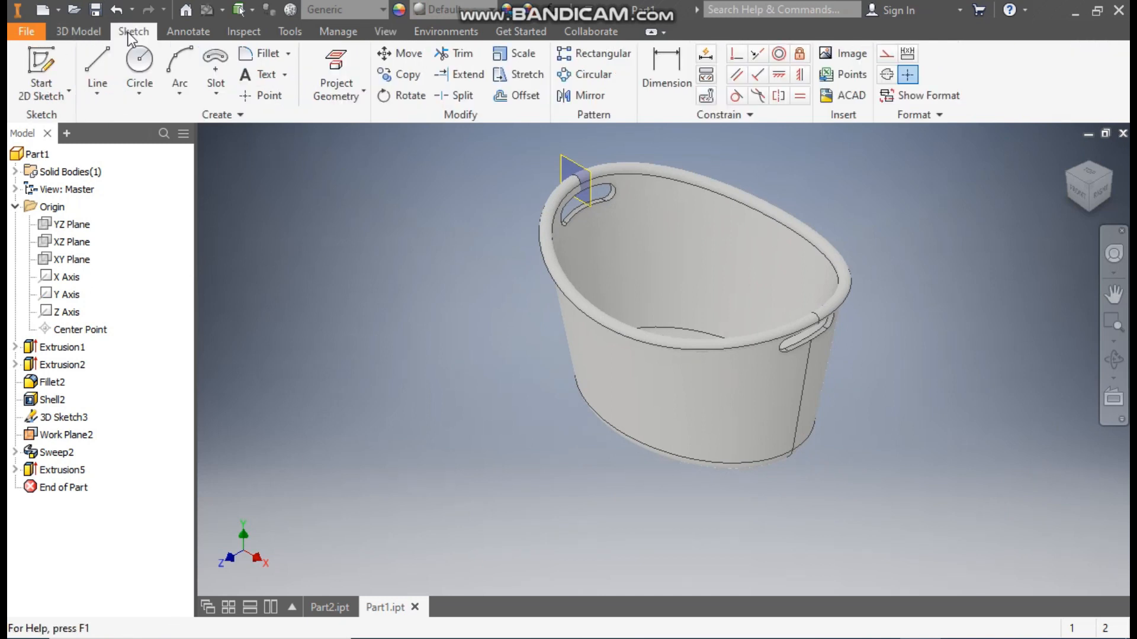
left_click(218, 89)
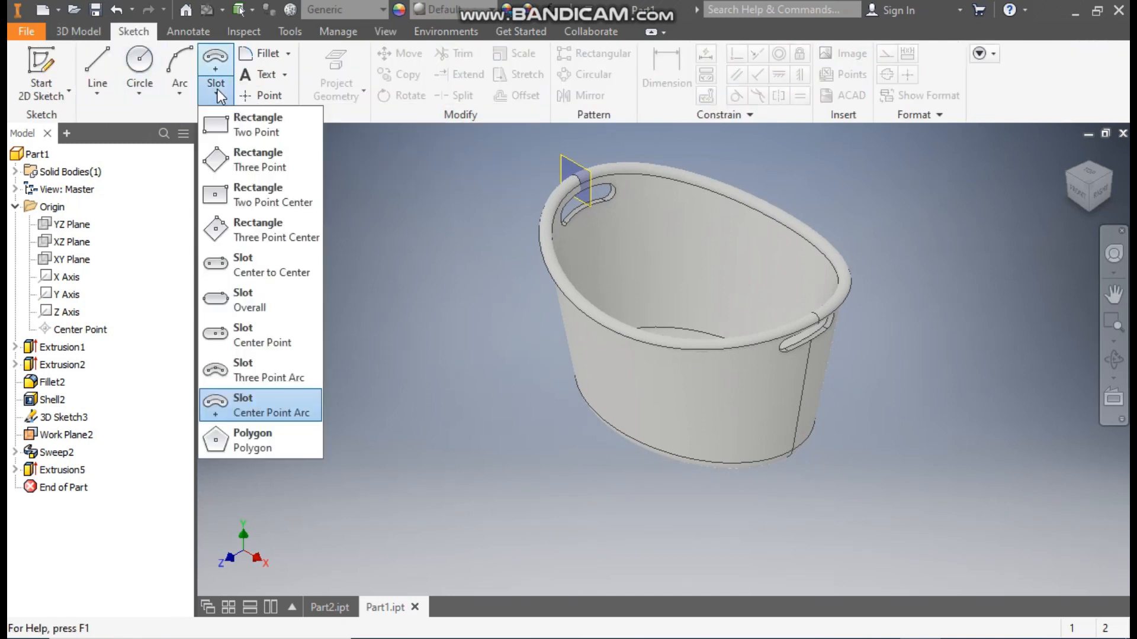
left_click(269, 202)
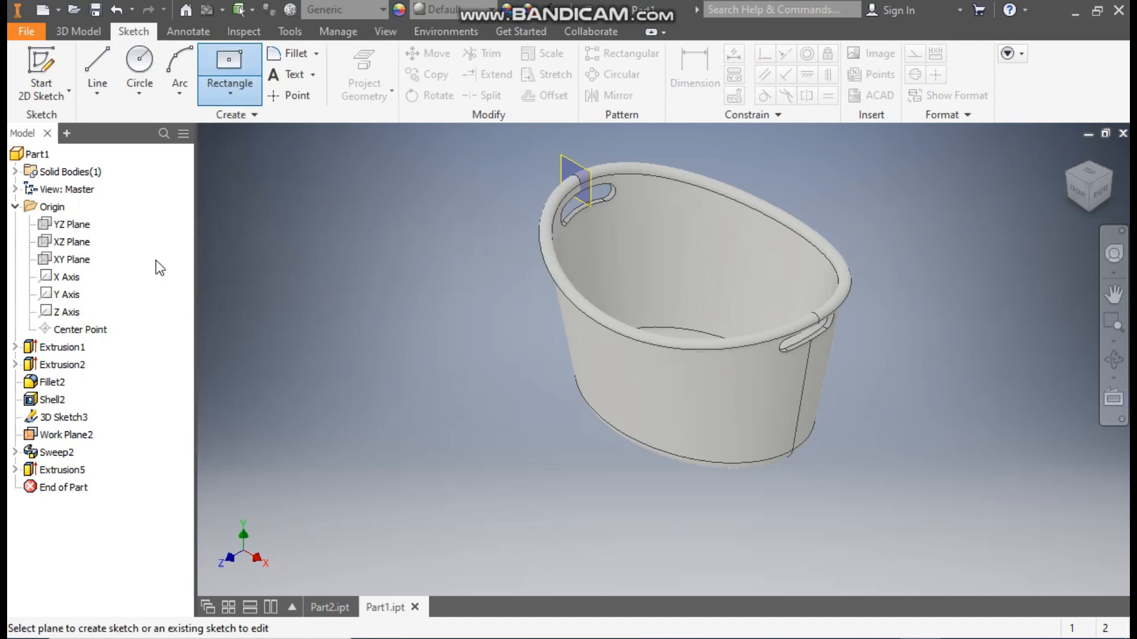
left_click(73, 262)
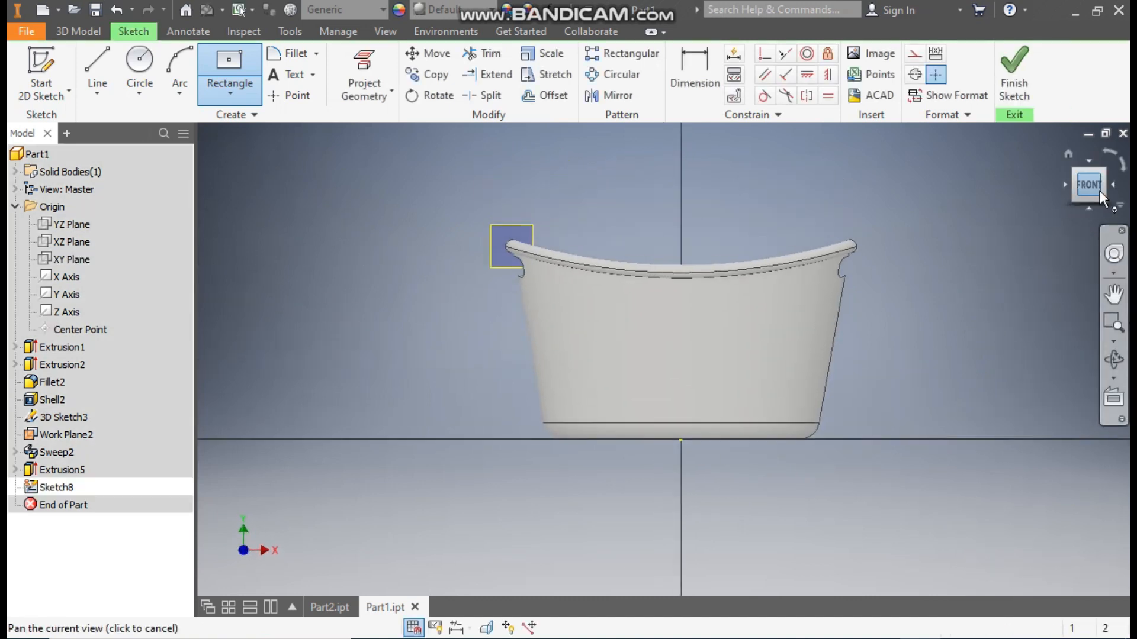
left_click(385, 32)
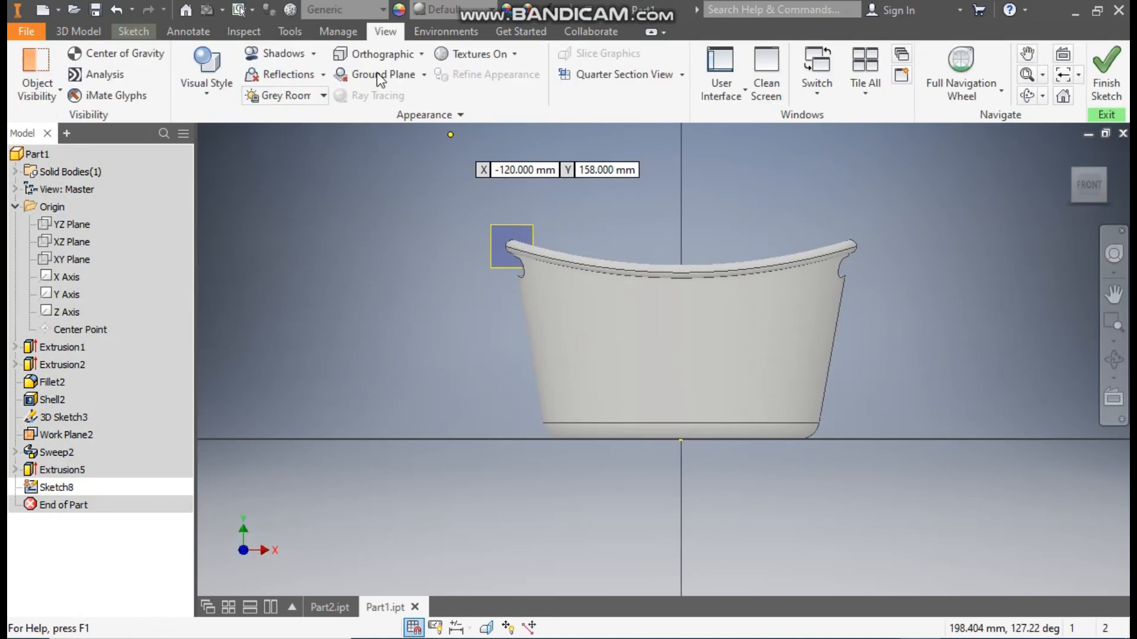
left_click(202, 101)
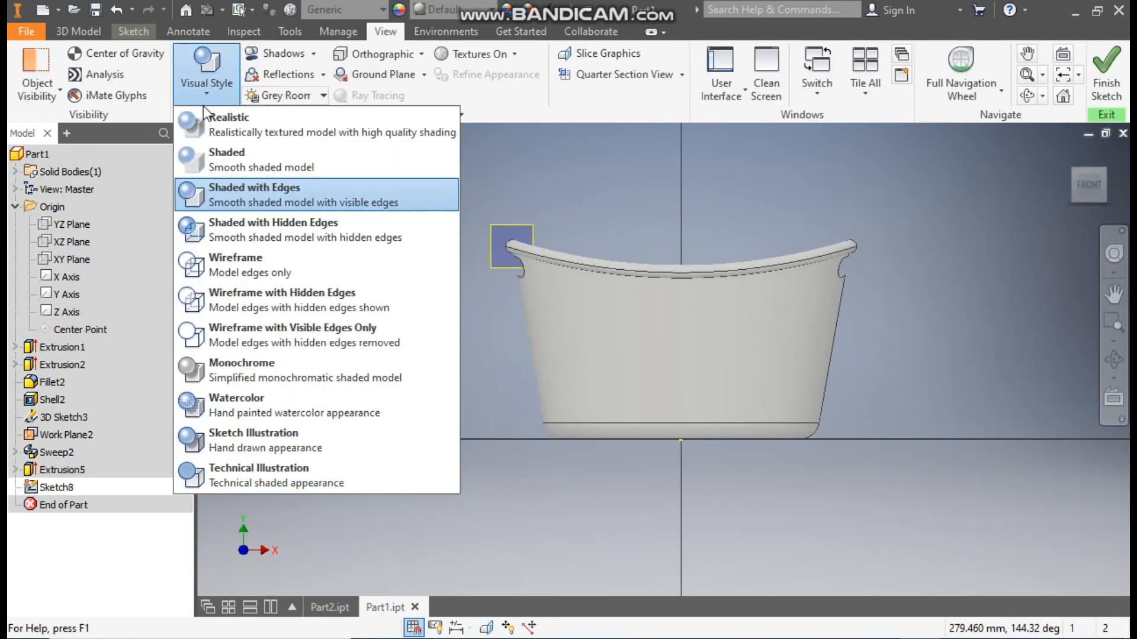
left_click(249, 258)
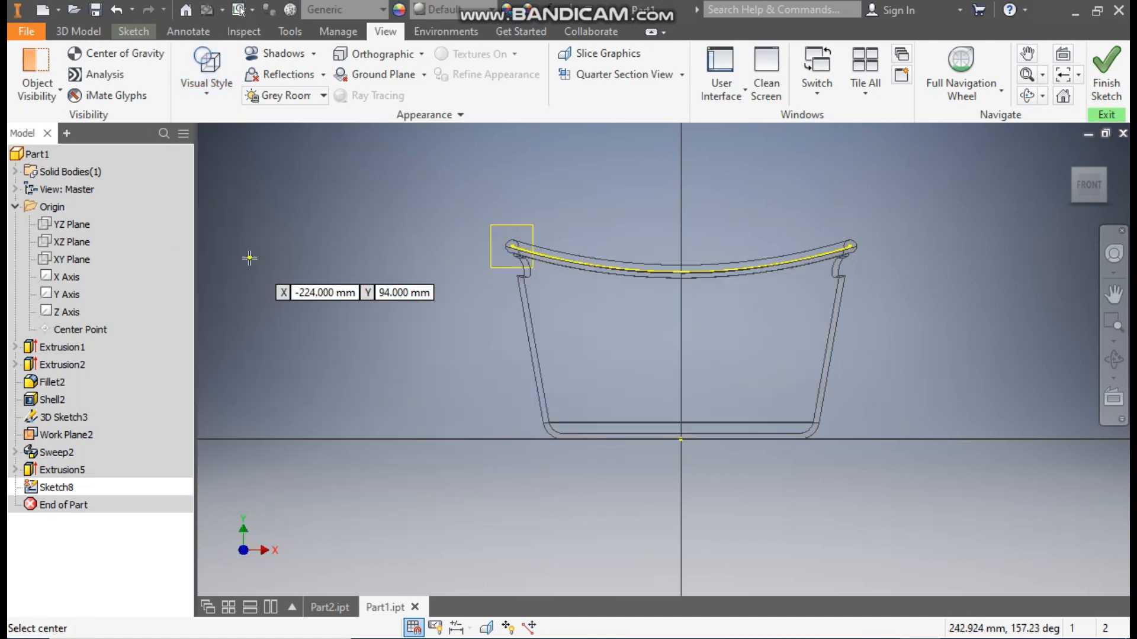
- Draw a center rectangle about 16 mm wide, centred on the vertical axis between the basket's base and rim
scroll(693, 385, "down", 3)
left_click(660, 357)
left_click(690, 390)
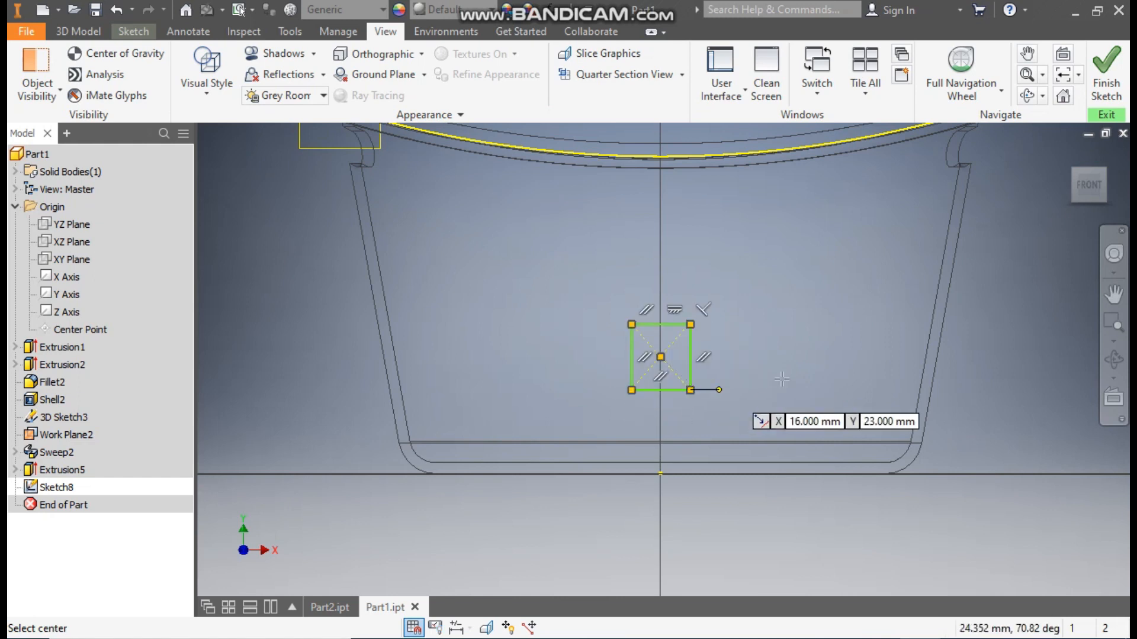
- Project the horizontal edge at the top of the outer base fillet into the sketch
left_click(134, 32)
left_click(363, 83)
scroll(413, 447, "down", 1)
scroll(414, 445, "down", 2)
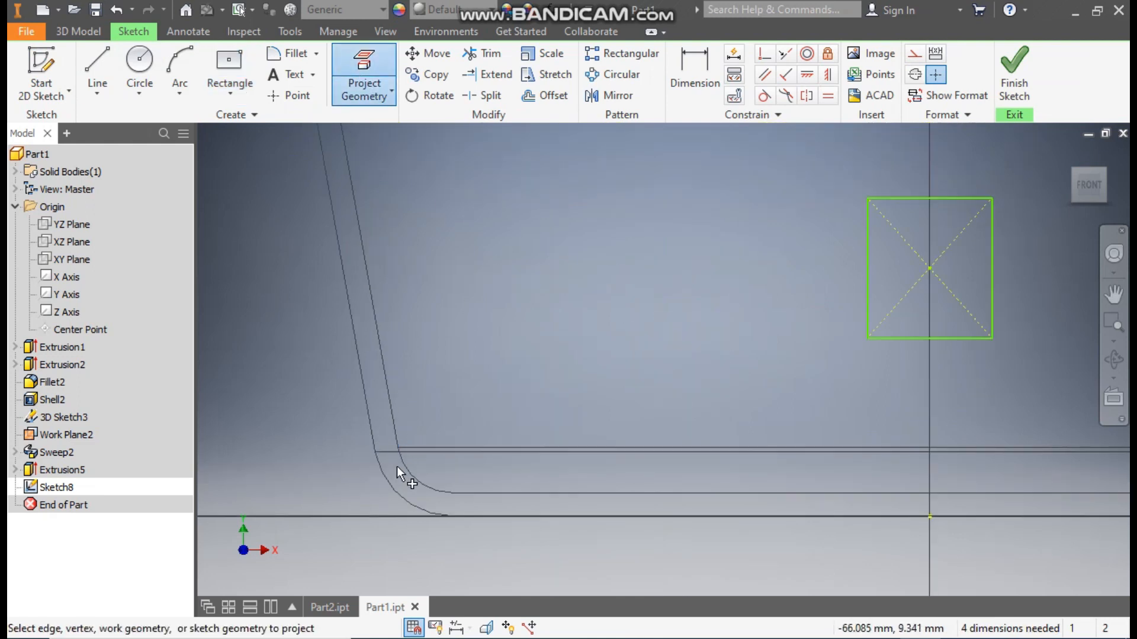
left_click(386, 453)
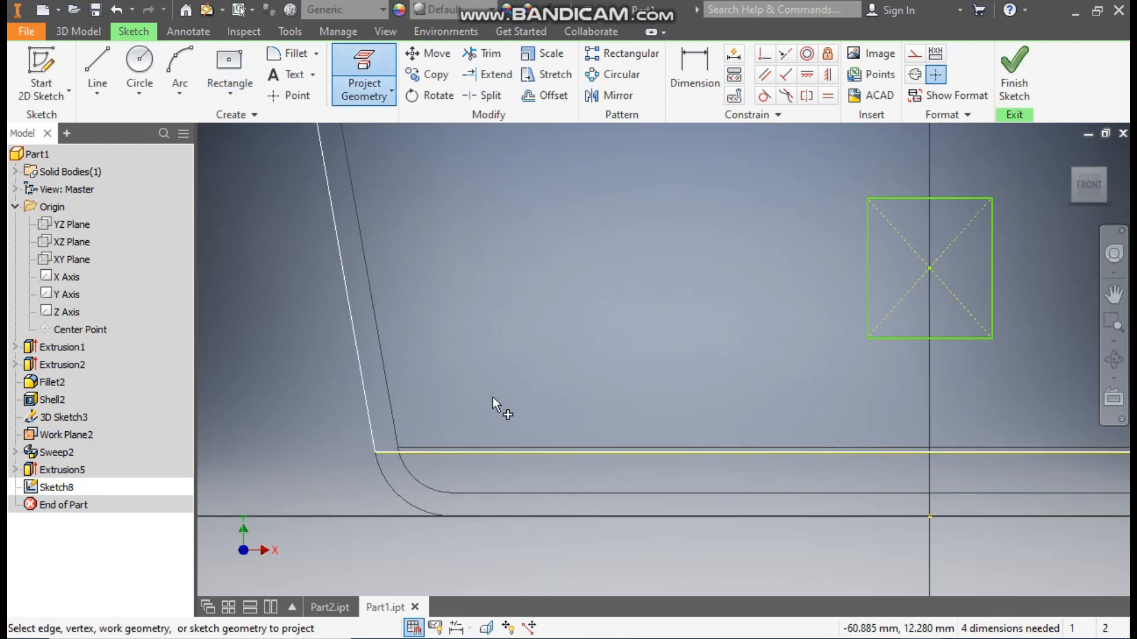
scroll(591, 381, "up", 2)
middle_click_drag(641, 331, 616, 357)
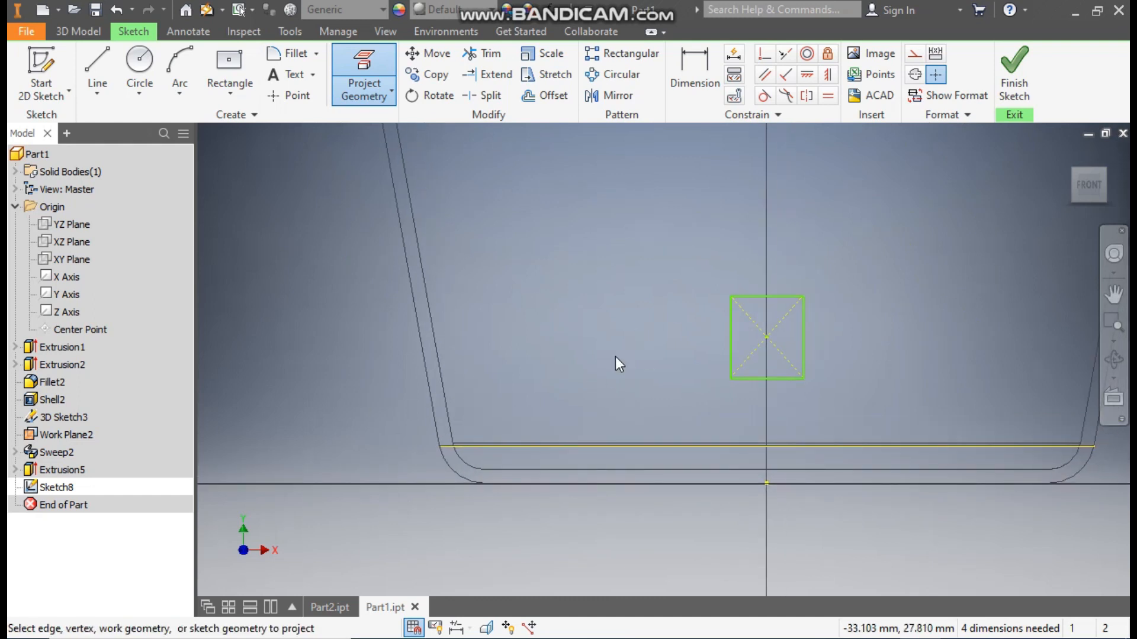
key("Escape")
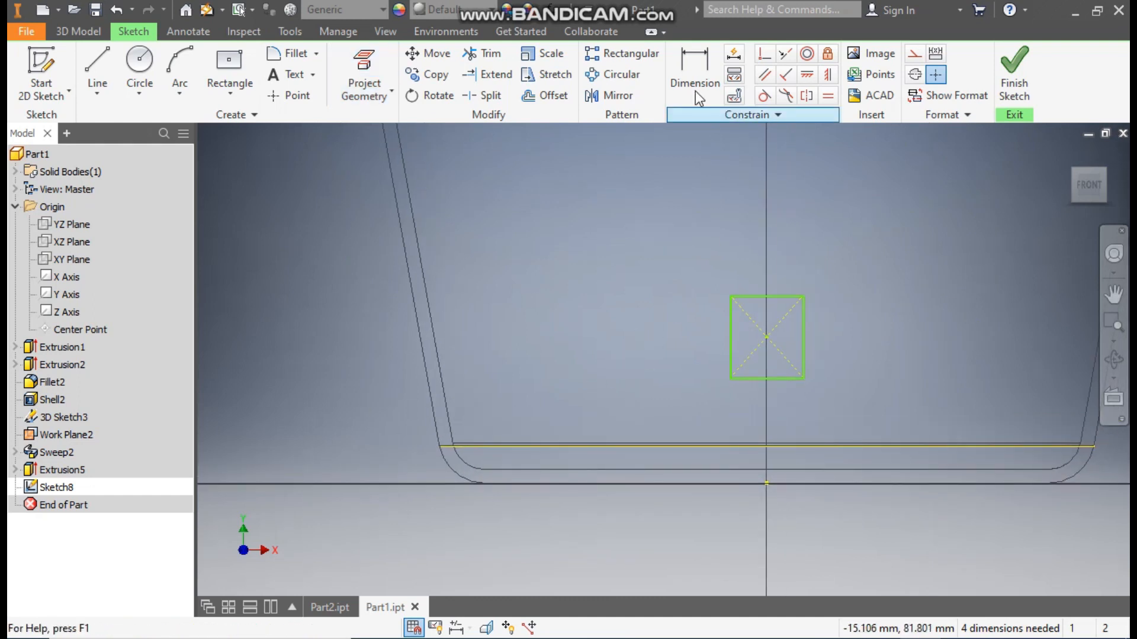
- Dimension the rectangle's lower edge 8 mm above the projected base edge
left_click(688, 76)
left_click(757, 379)
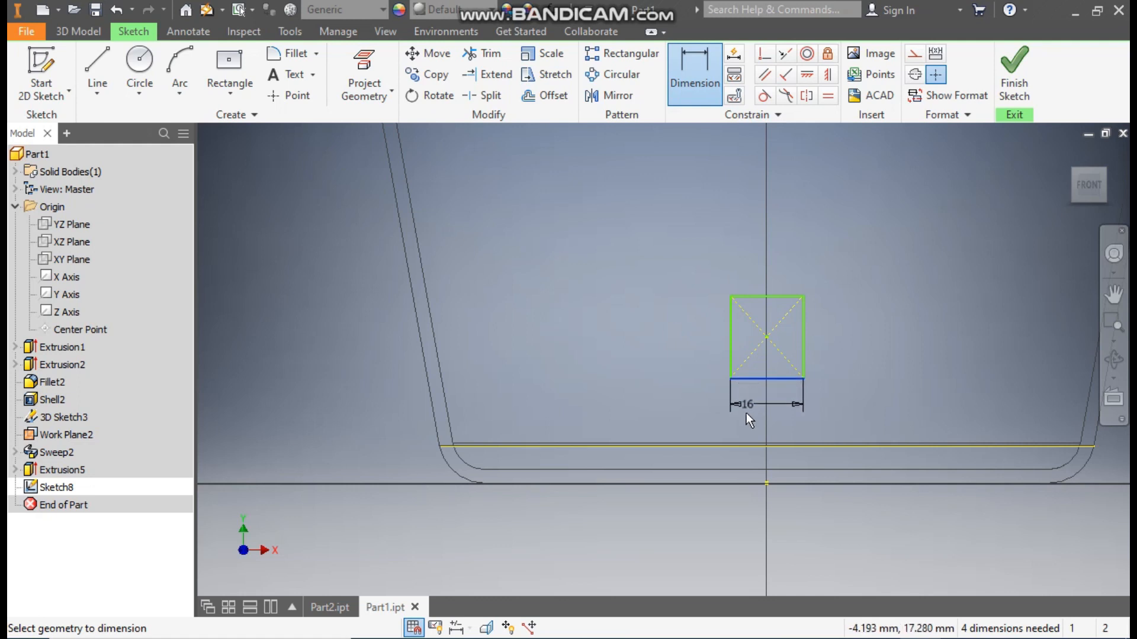
left_click(744, 446)
left_click(679, 408)
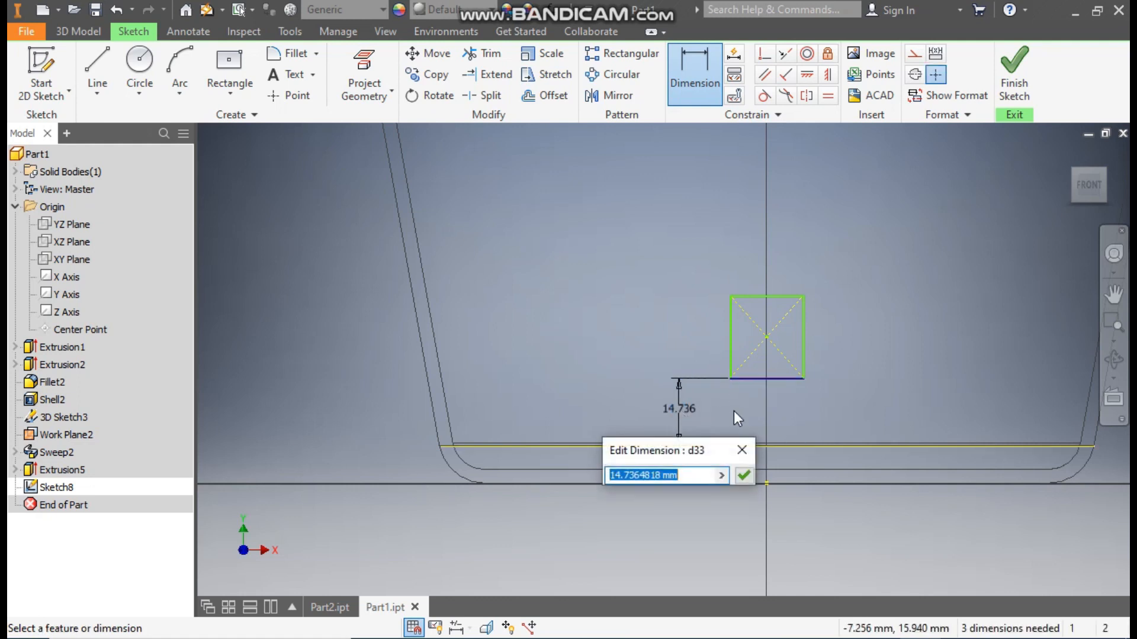
type("8")
key("Return")
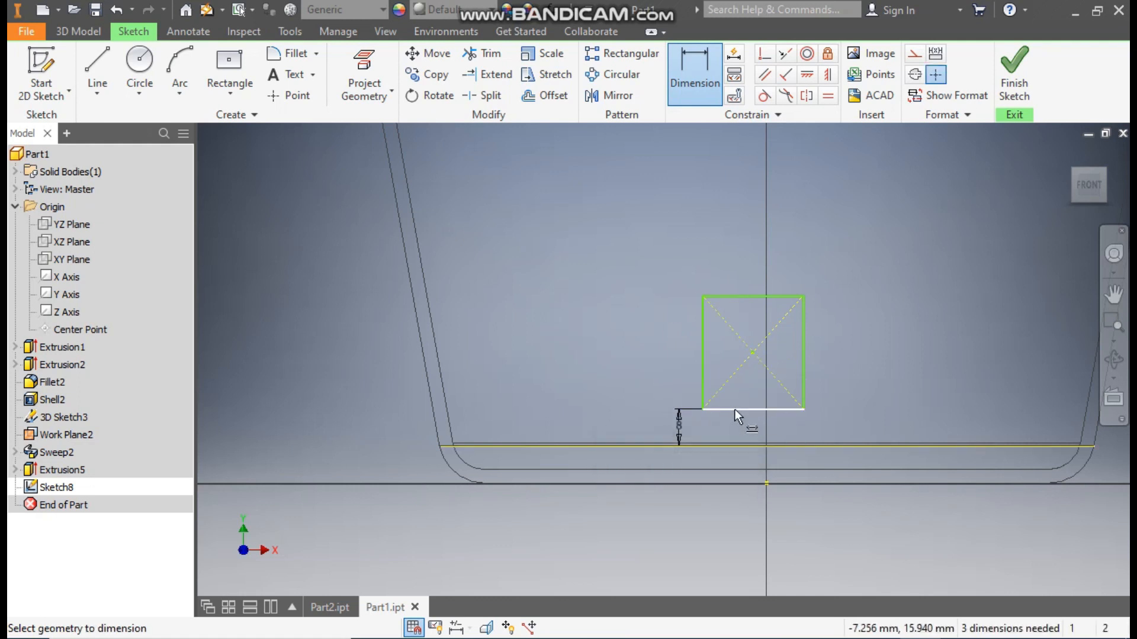
- Dimension the rectangle 8 mm wide and 10 mm high
left_click(766, 410)
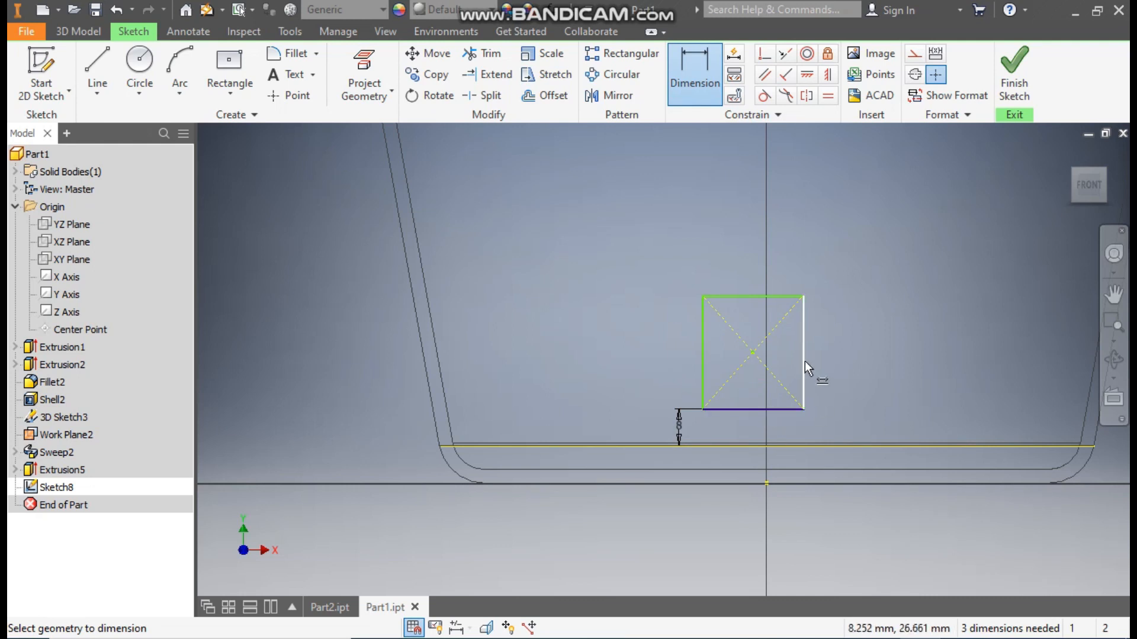
left_click(783, 408)
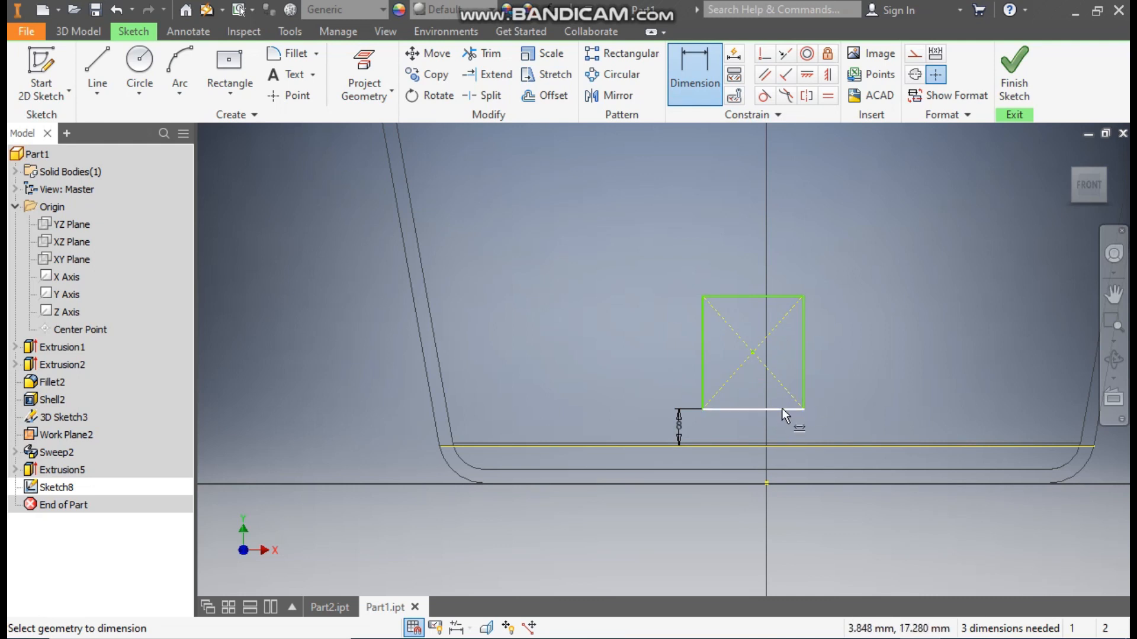
left_click(782, 425)
type("8")
key("Return")
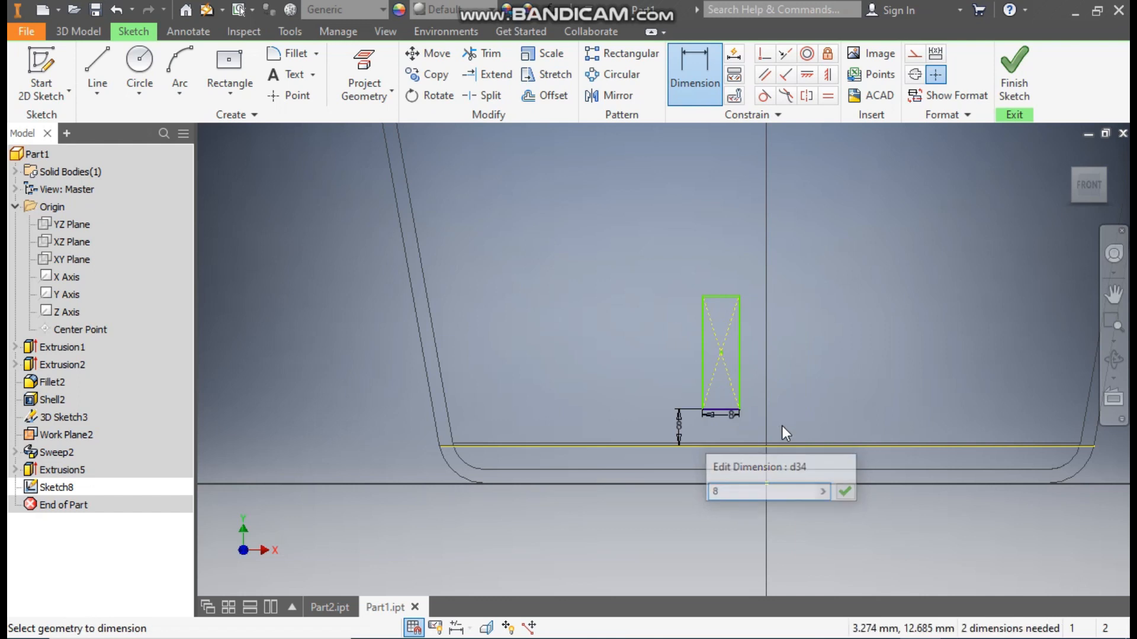
left_click(739, 361)
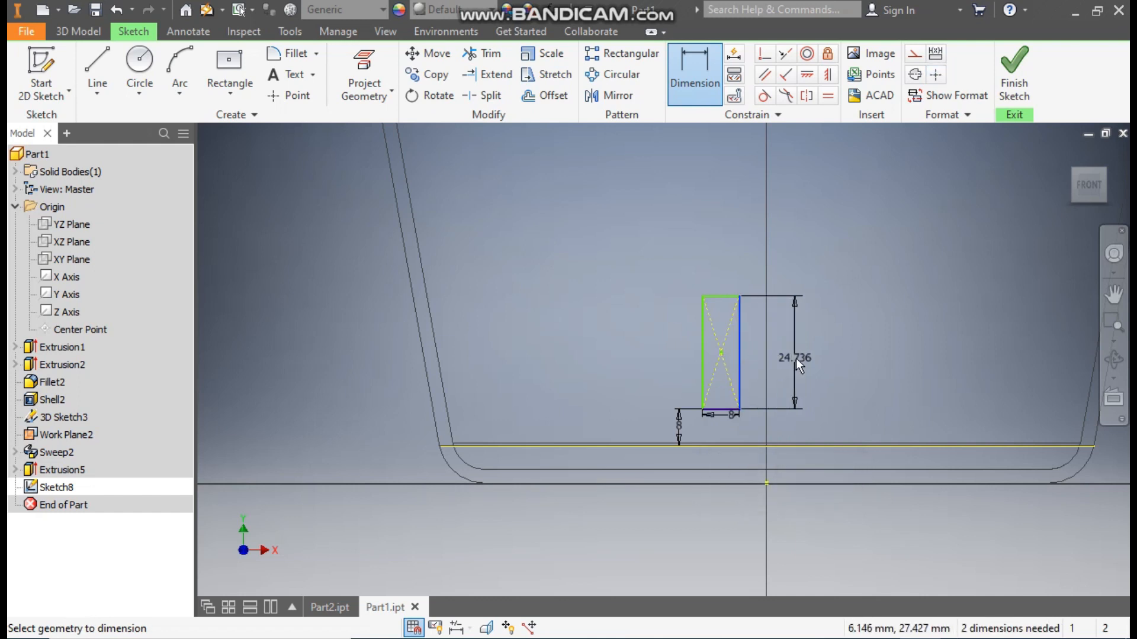
left_click(795, 358)
type("10")
key("Return")
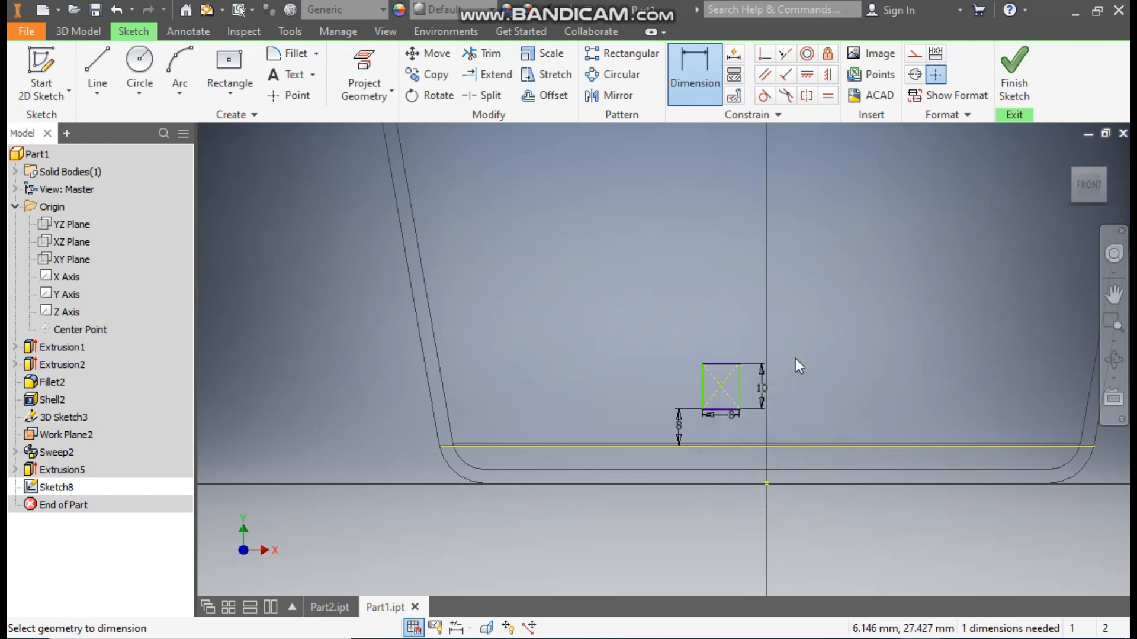
key("Escape")
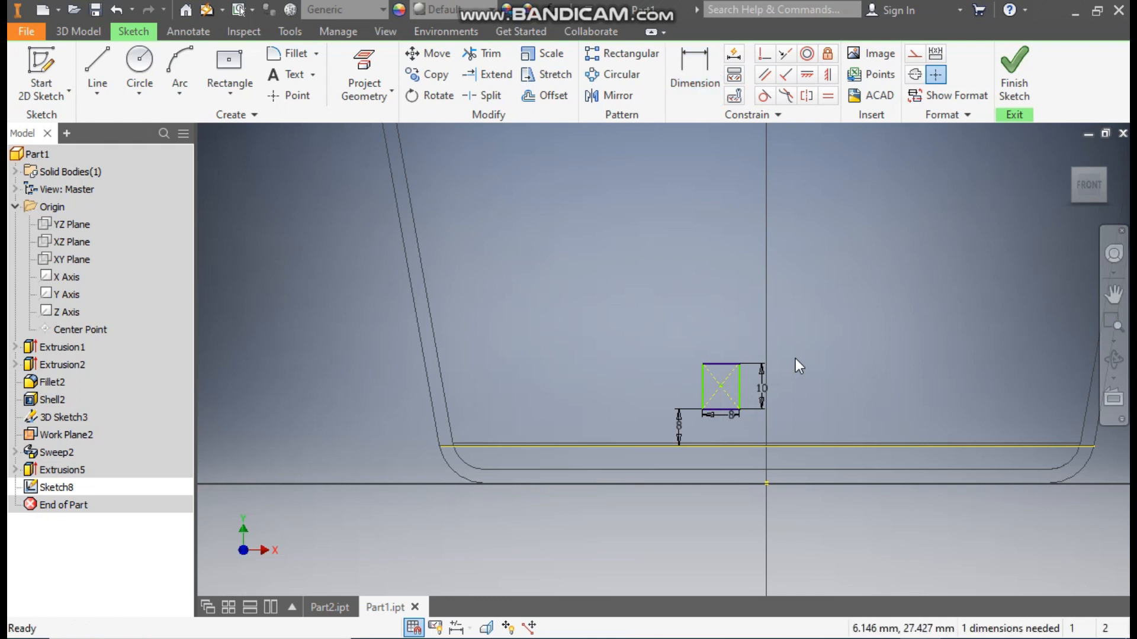
- Align the rectangle's center point with the sketch origin using a vertical constraint
left_click(829, 75)
left_click(721, 385)
left_click(767, 483)
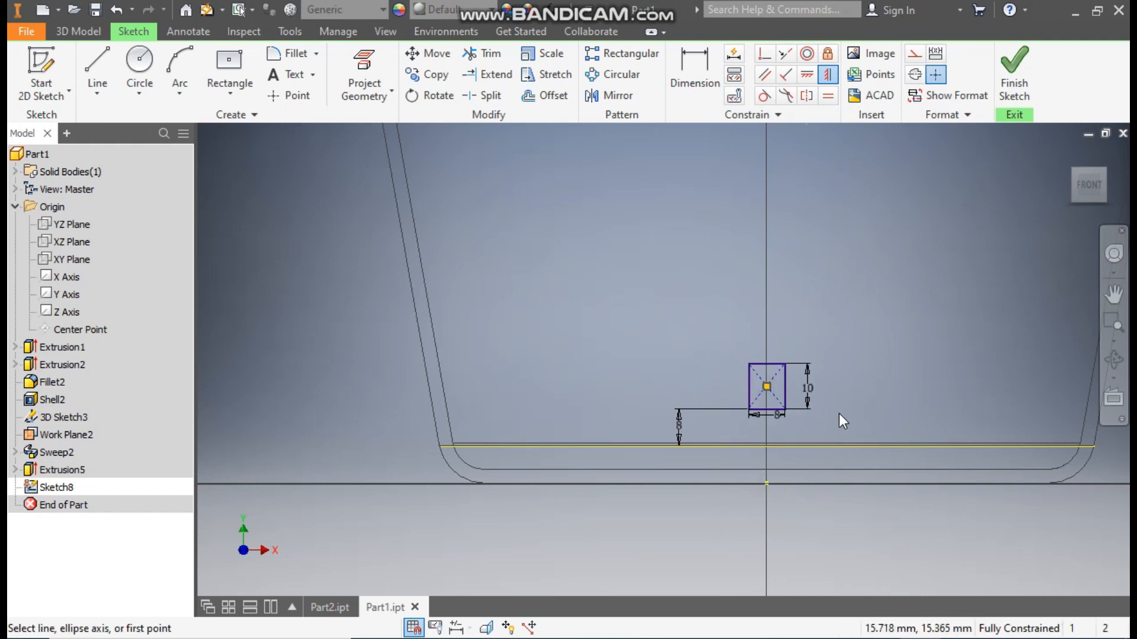
key("Escape")
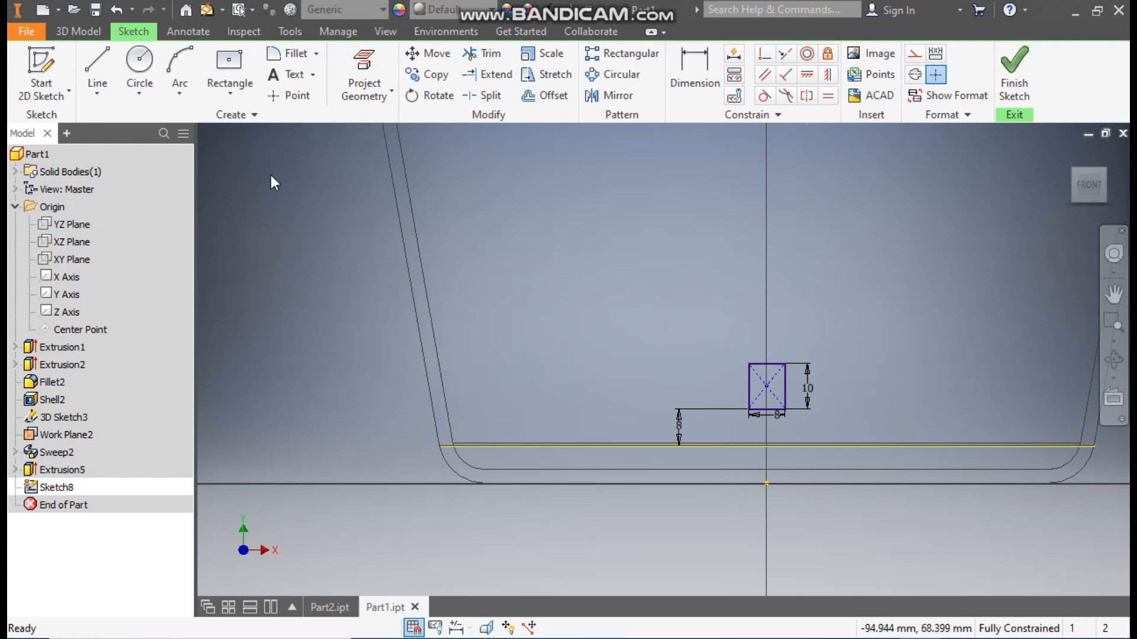
- Draw an 8 mm diameter circle centered on the midpoint of the rectangle's upper edge and passing through its corner
left_click(138, 60)
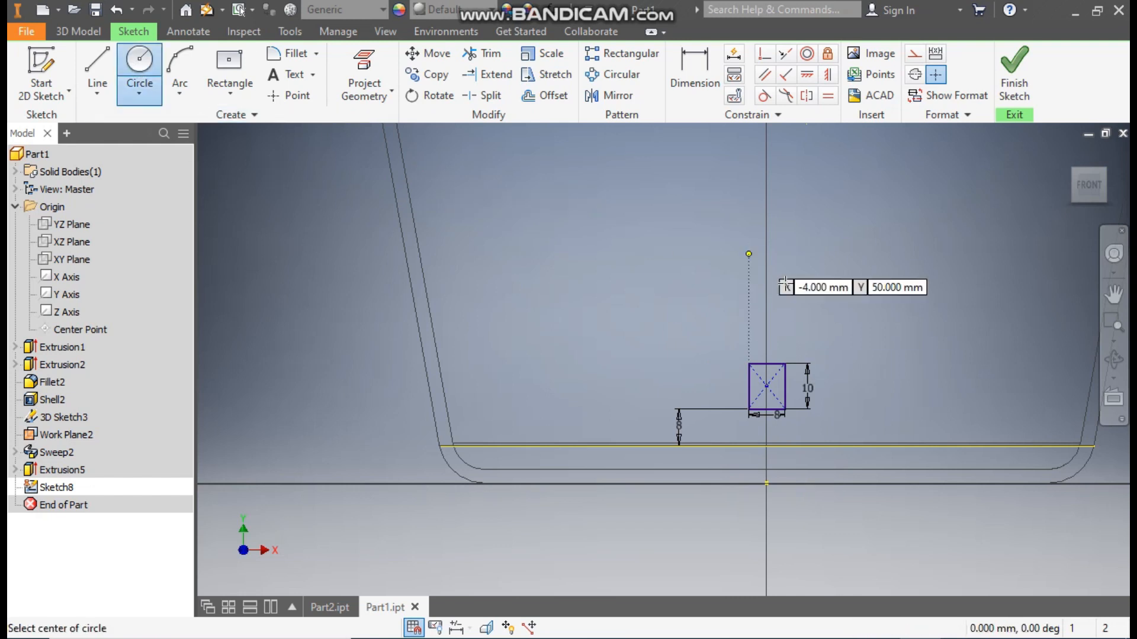
scroll(762, 391, "down", 3)
scroll(763, 384, "up", 6)
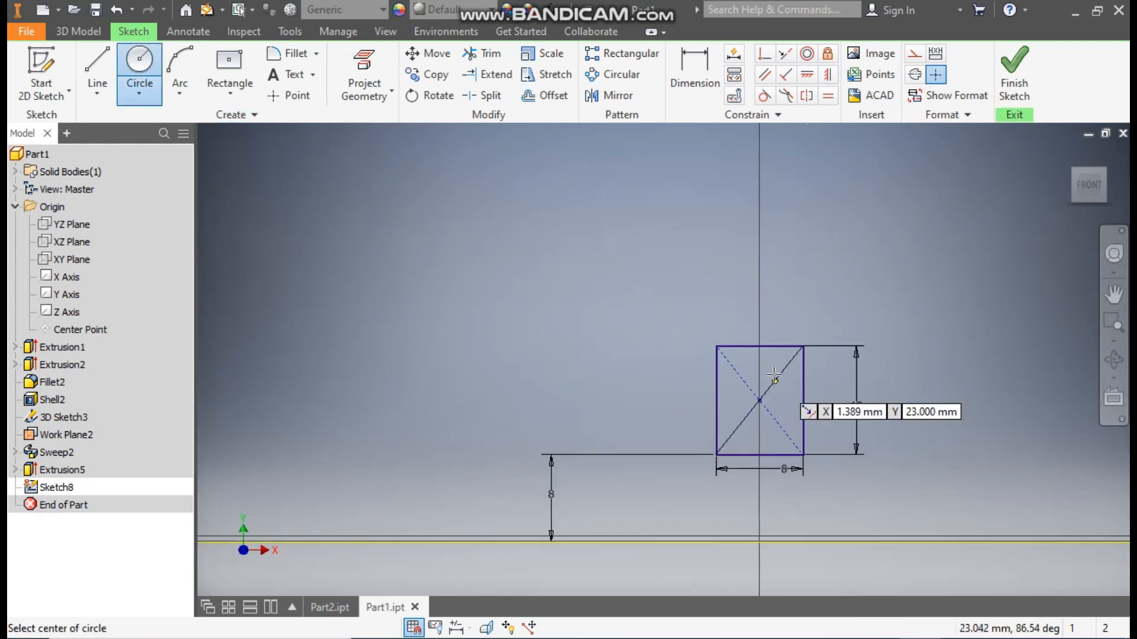
left_click(759, 346)
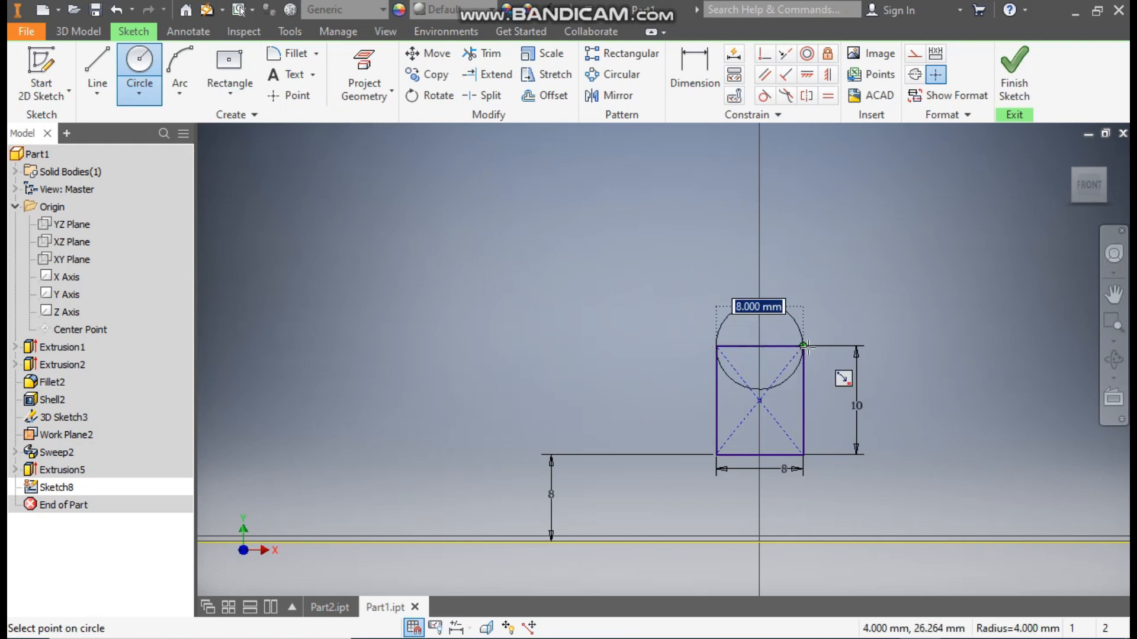
left_click(805, 347)
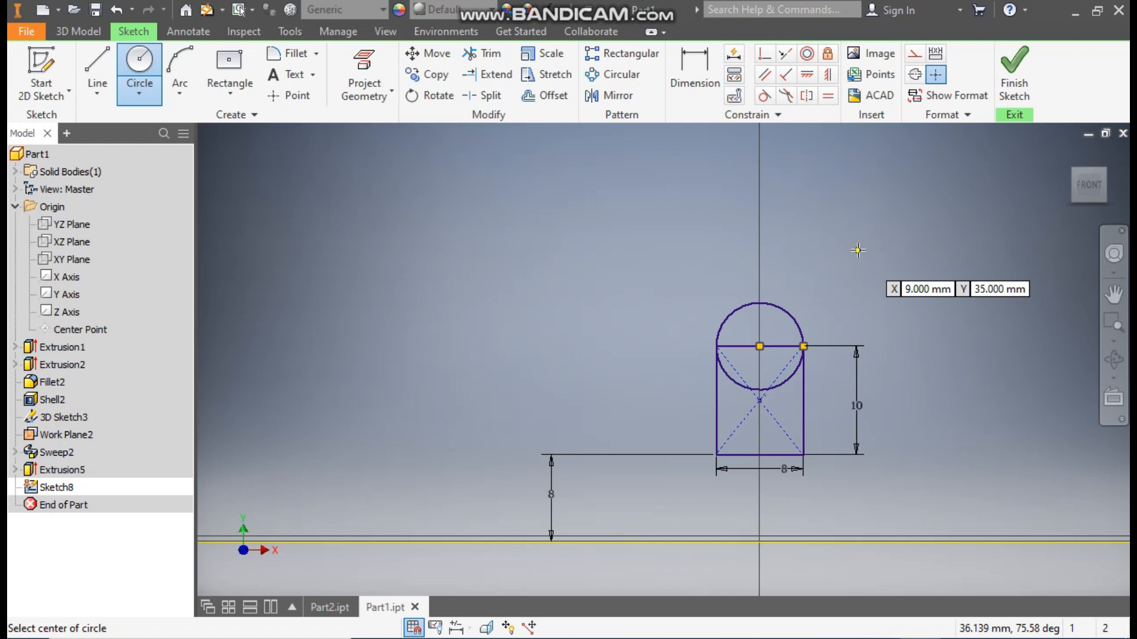
key("Escape")
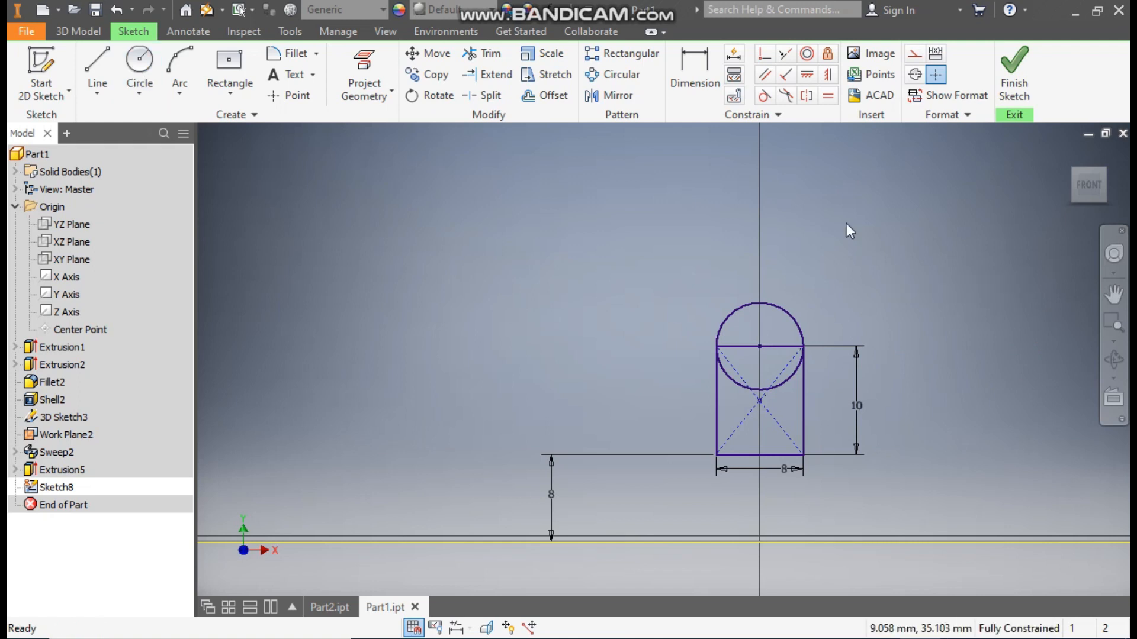
- Trim away the circle's lower half inside the rectangle and convert the rectangle's upper edge to construction geometry
left_click(498, 53)
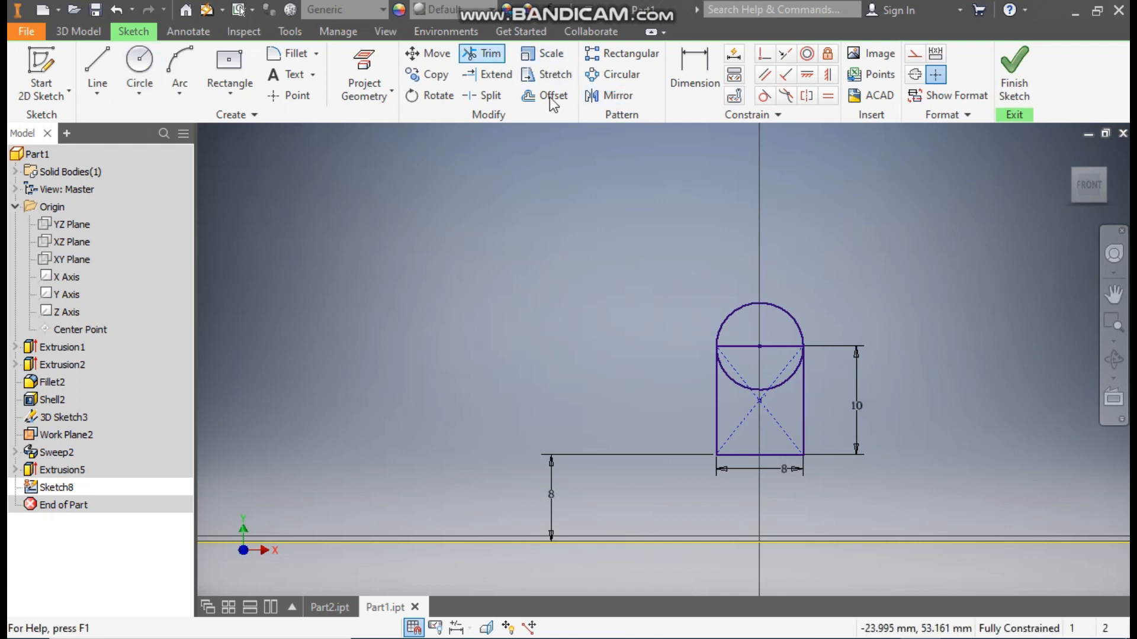
left_click(790, 380)
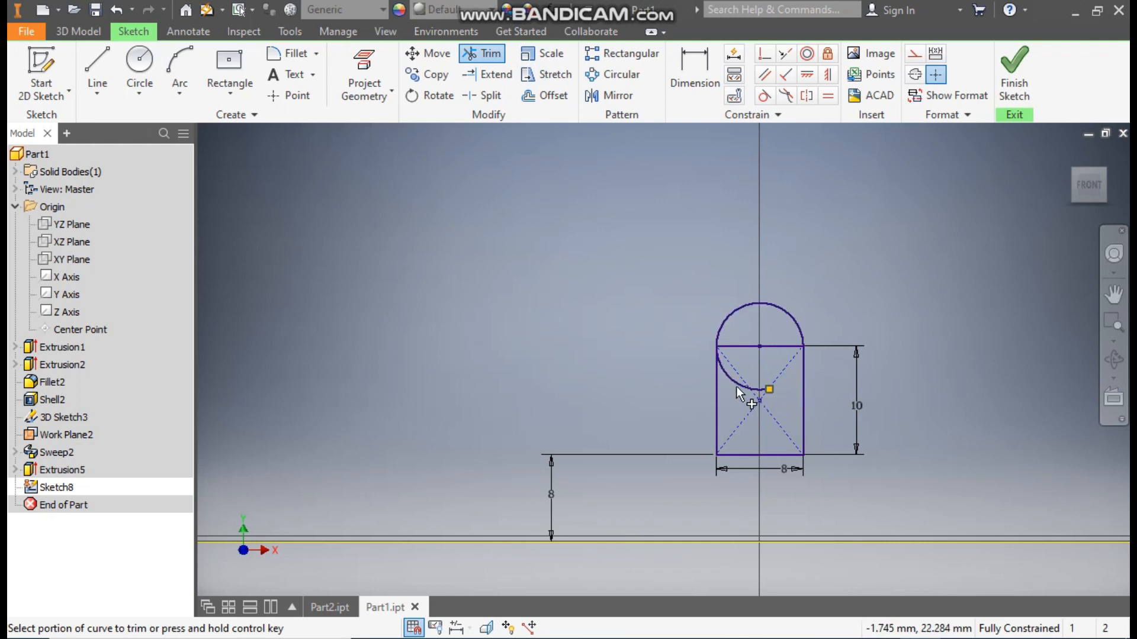
left_click(750, 387)
left_click(763, 391)
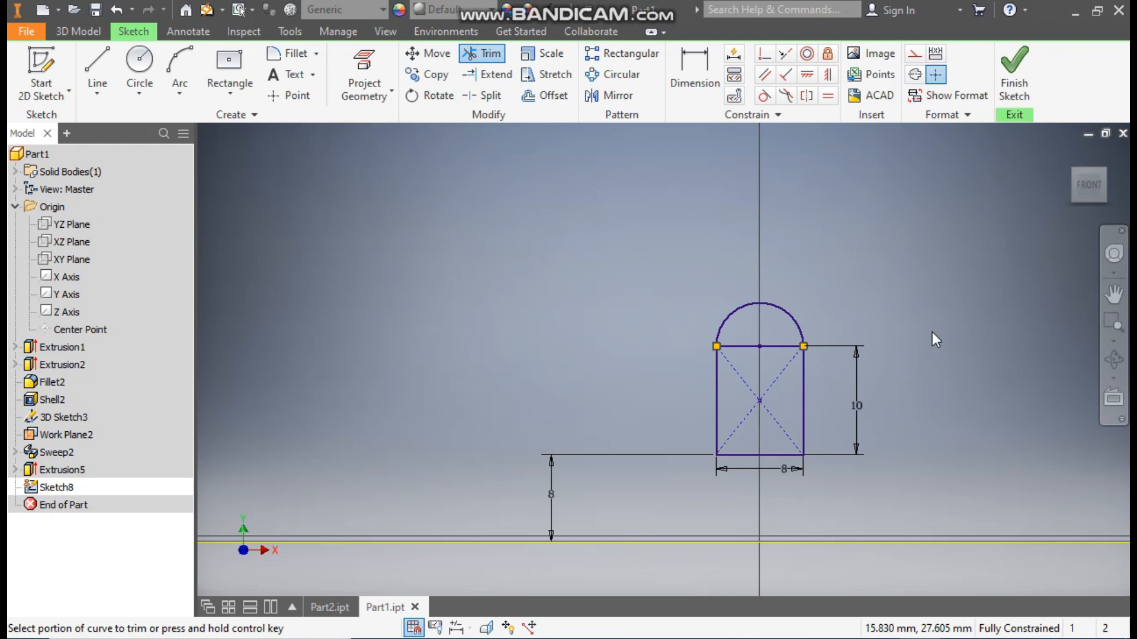
key("Escape")
left_click(777, 348)
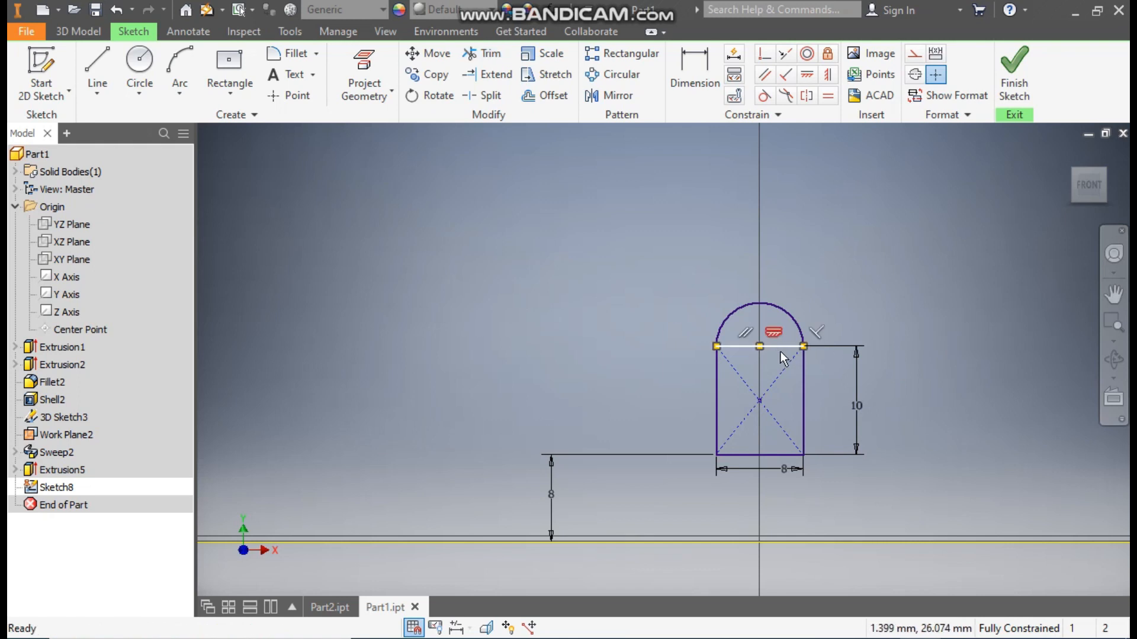
left_click(915, 55)
- Create a rectangular sketch pattern of the round-topped profile upward along its vertical side, with 4 instances spaced 18 mm apart
scroll(865, 380, "up", 5)
mouse_move(865, 380)
middle_mouse_down()
mouse_move(758, 434)
mouse_move(778, 396)
mouse_move(775, 373)
middle_mouse_up()
scroll(857, 383, "up", 1)
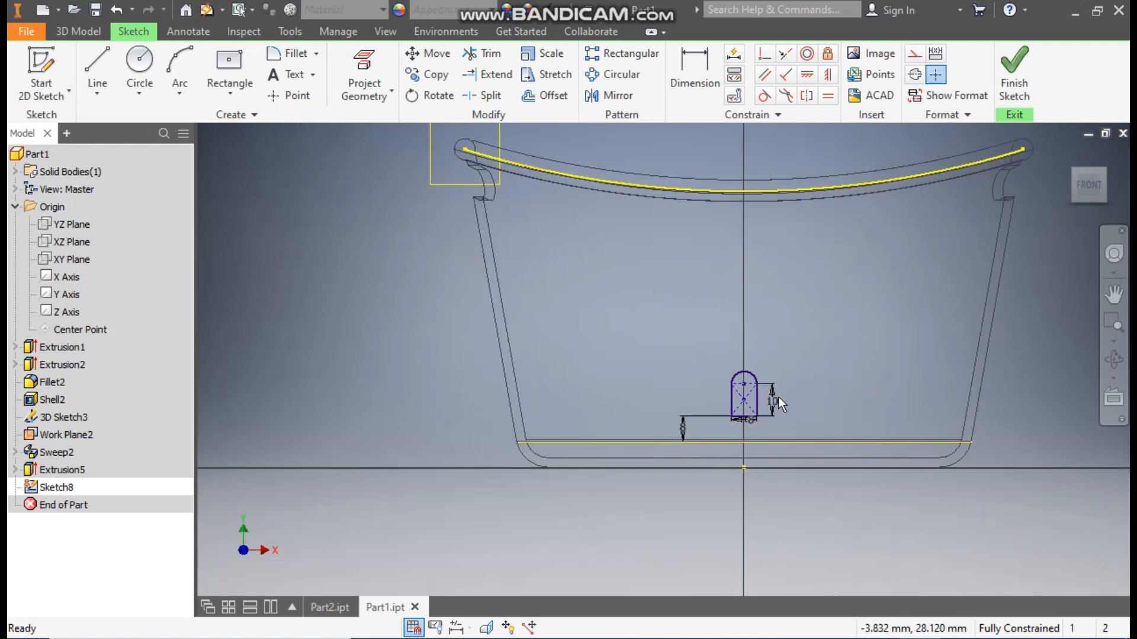
scroll(778, 398, "down", 3)
scroll(545, 304, "up", 2)
middle_click_drag(546, 304, 563, 373)
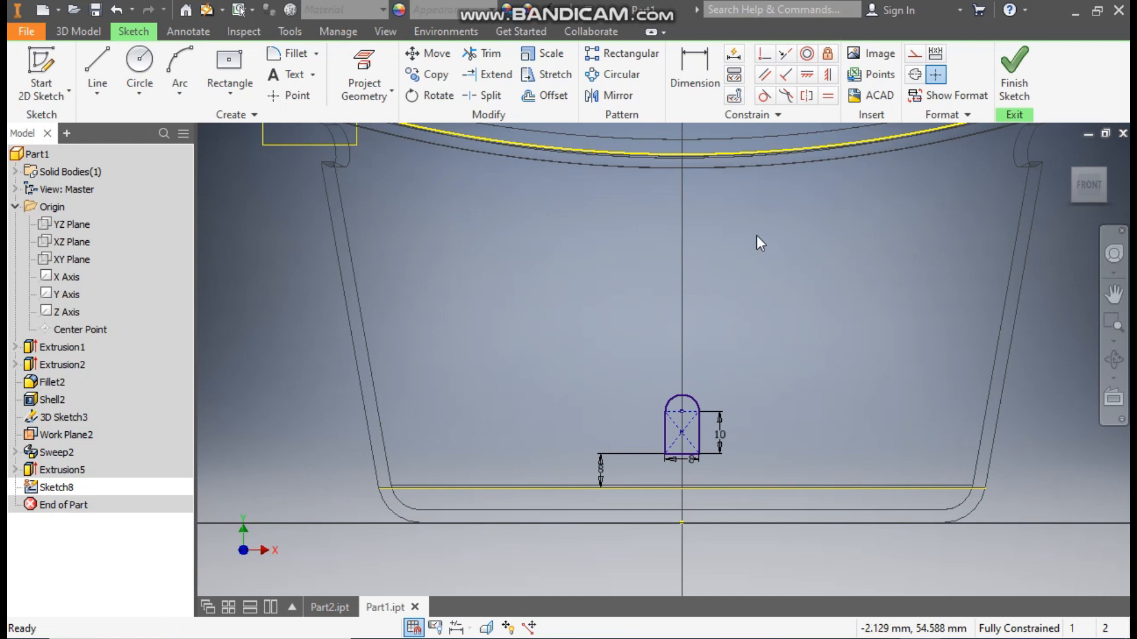
left_click(627, 54)
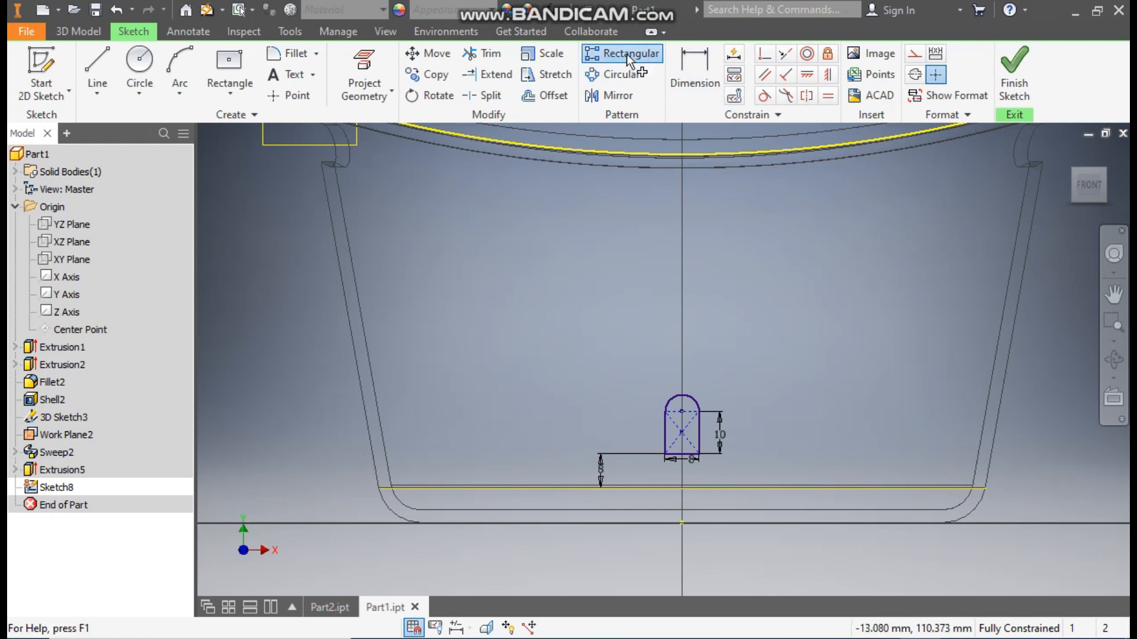
left_click_drag(661, 467, 648, 462)
left_click(73, 186)
scroll(667, 457, "up", 5)
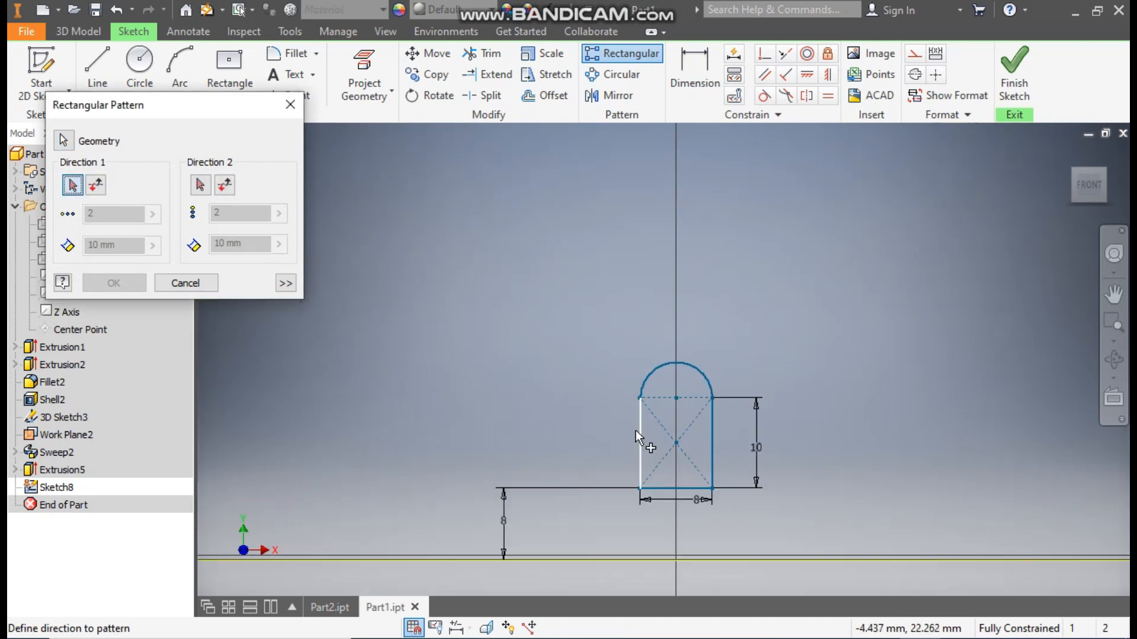
left_click(639, 432)
scroll(638, 435, "down", 2)
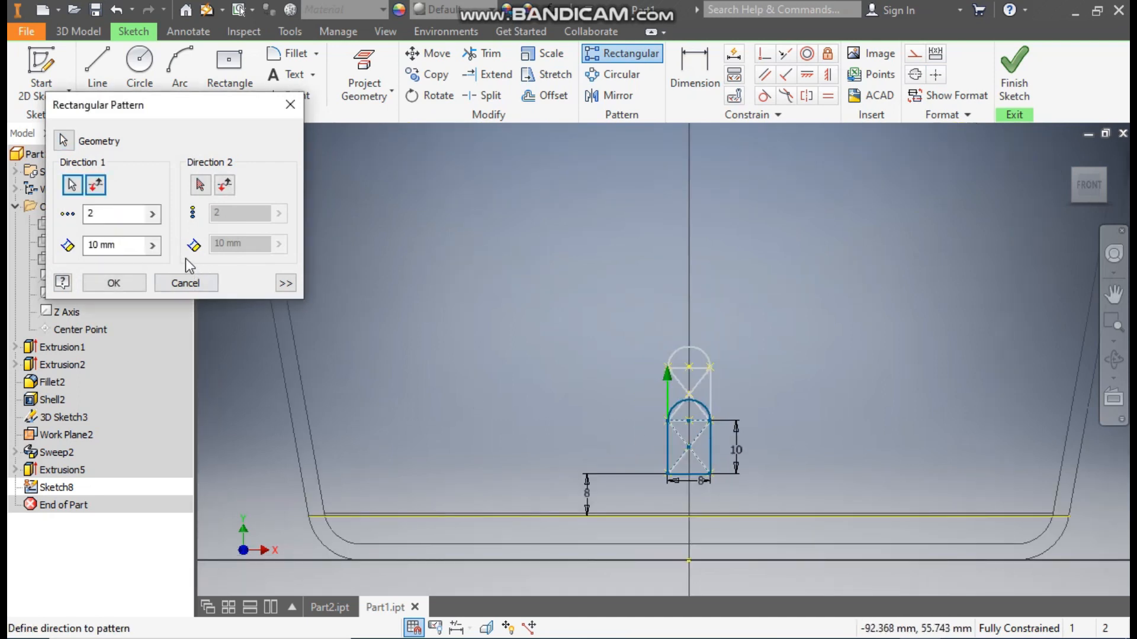
left_click(86, 214)
type("4")
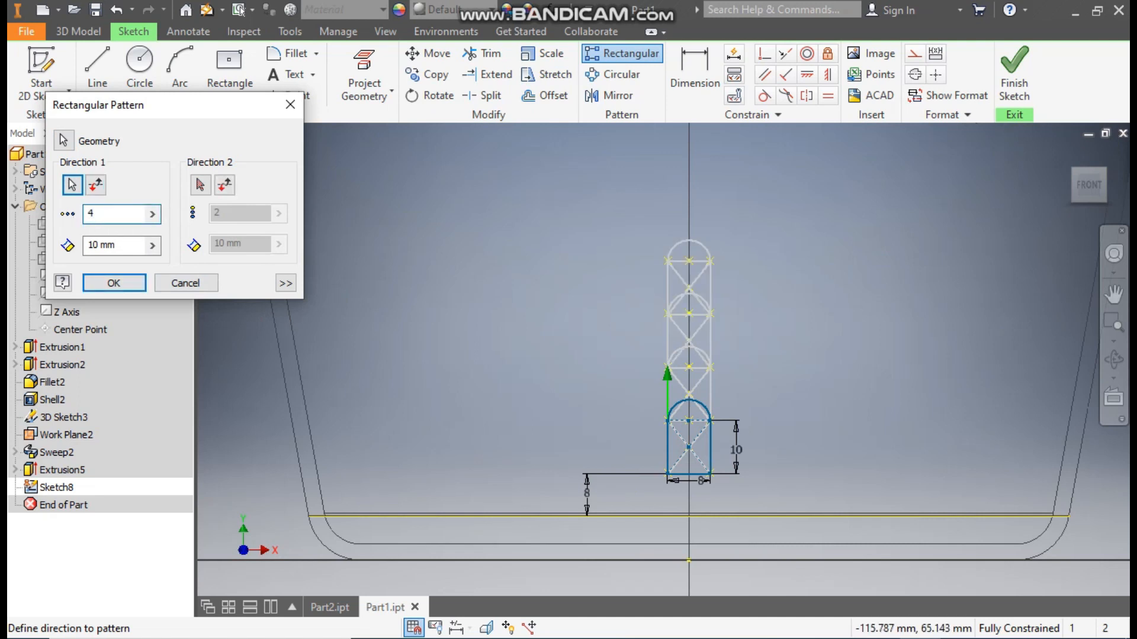
key("Tab")
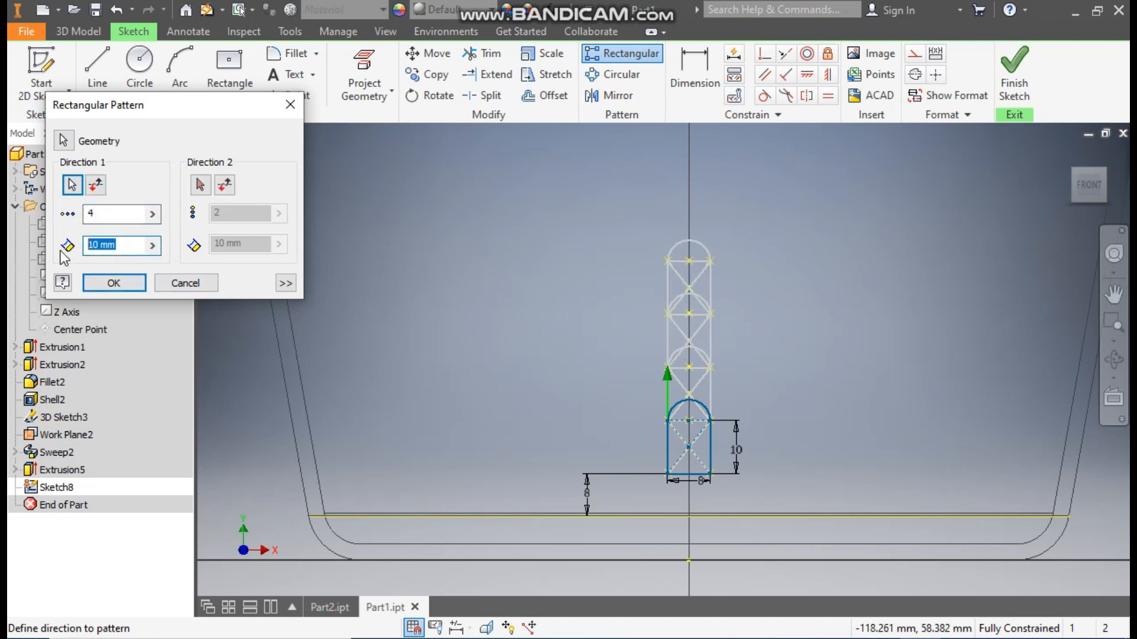
type("18")
scroll(498, 308, "down", 2)
mouse_move(499, 308)
middle_mouse_down()
mouse_move(564, 393)
mouse_move(564, 377)
middle_mouse_up()
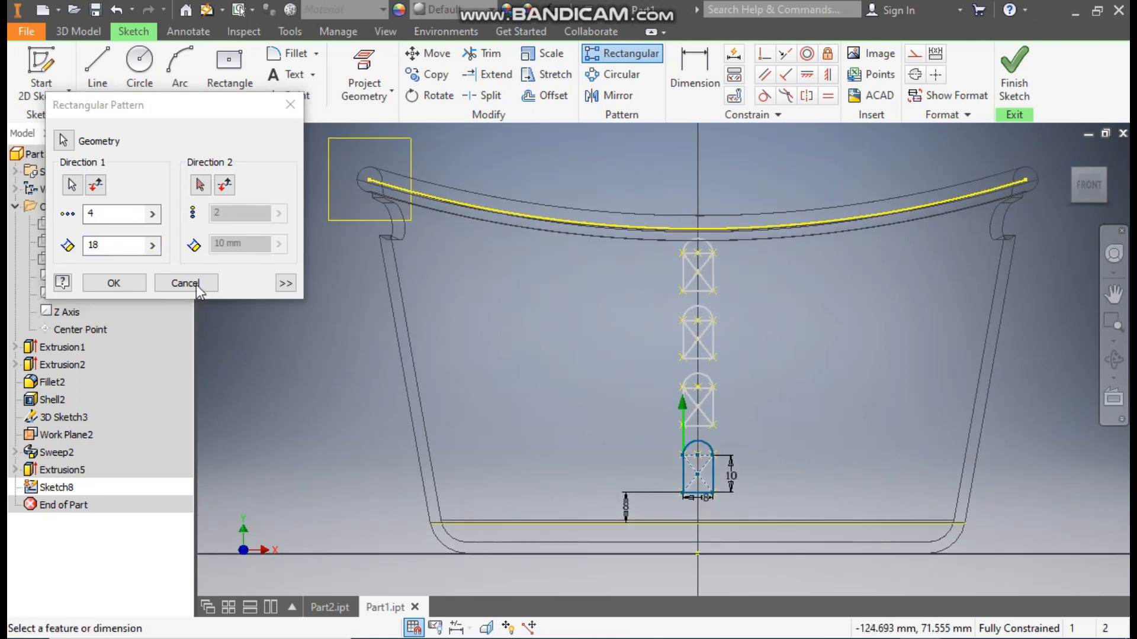
left_click(113, 283)
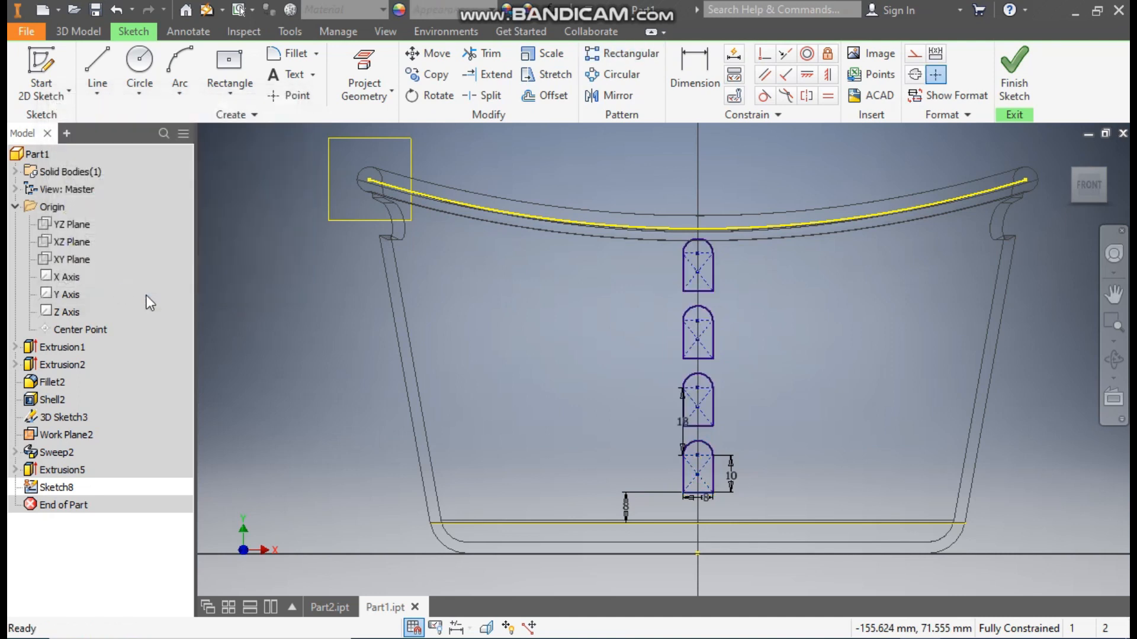
- Extrude the four round-topped profiles as a symmetric 500 mm cut through both sides of the basket wall
left_click(70, 30)
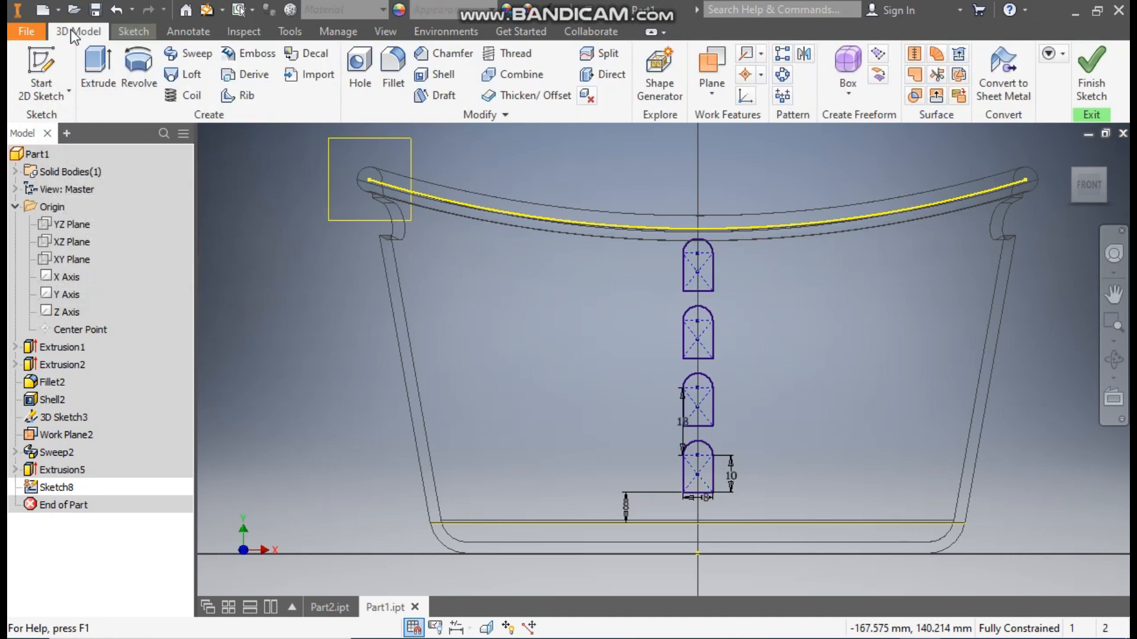
left_click(94, 73)
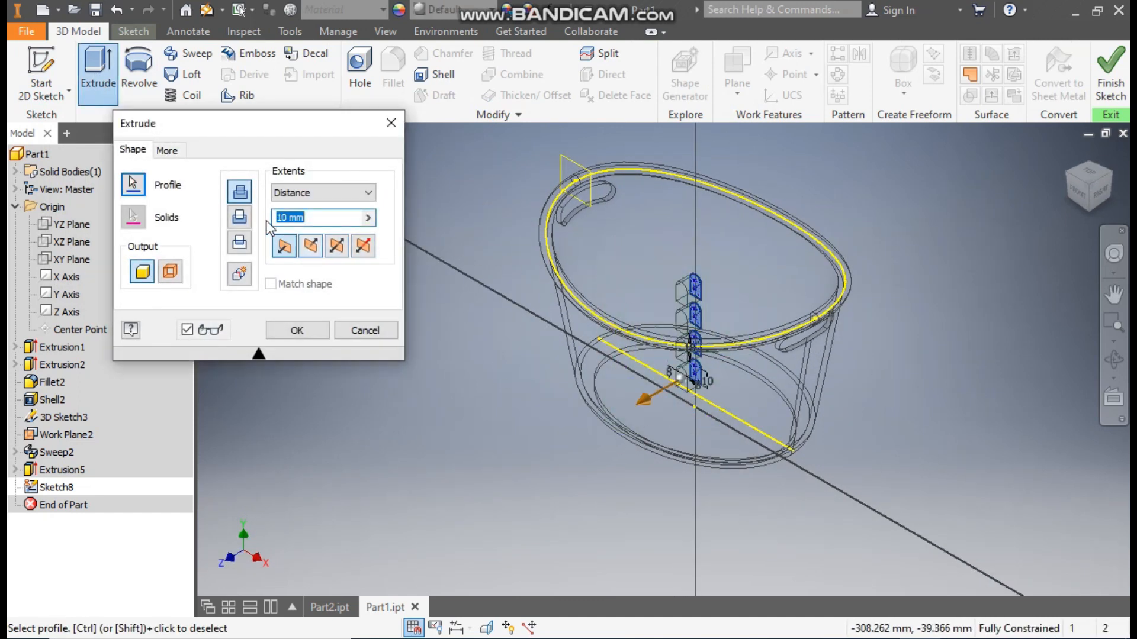
left_click(310, 245)
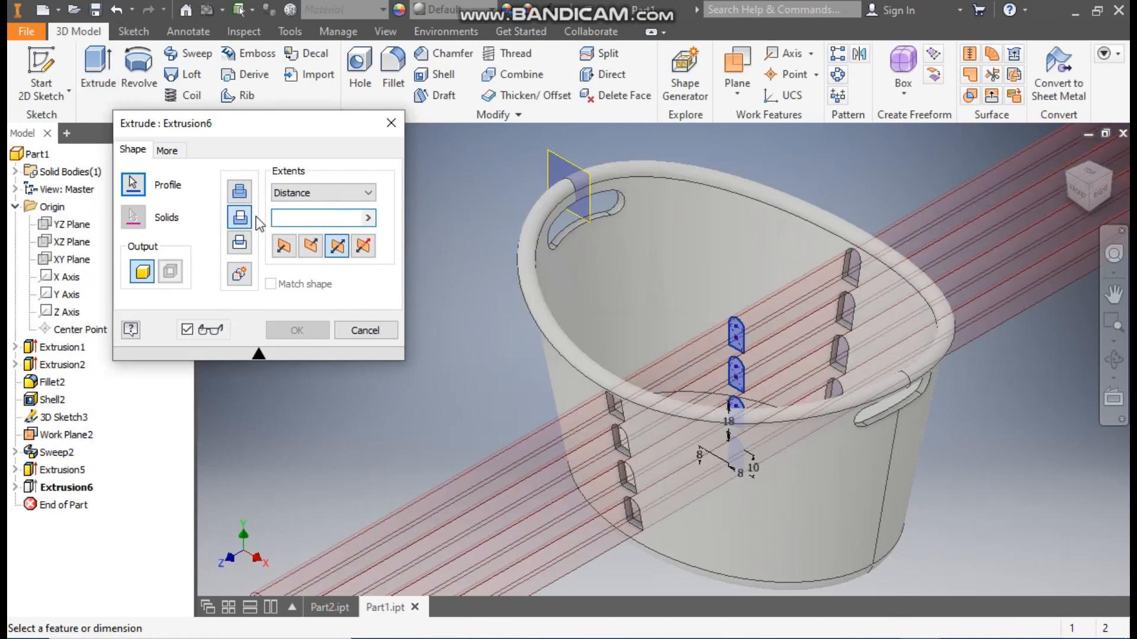
type("500")
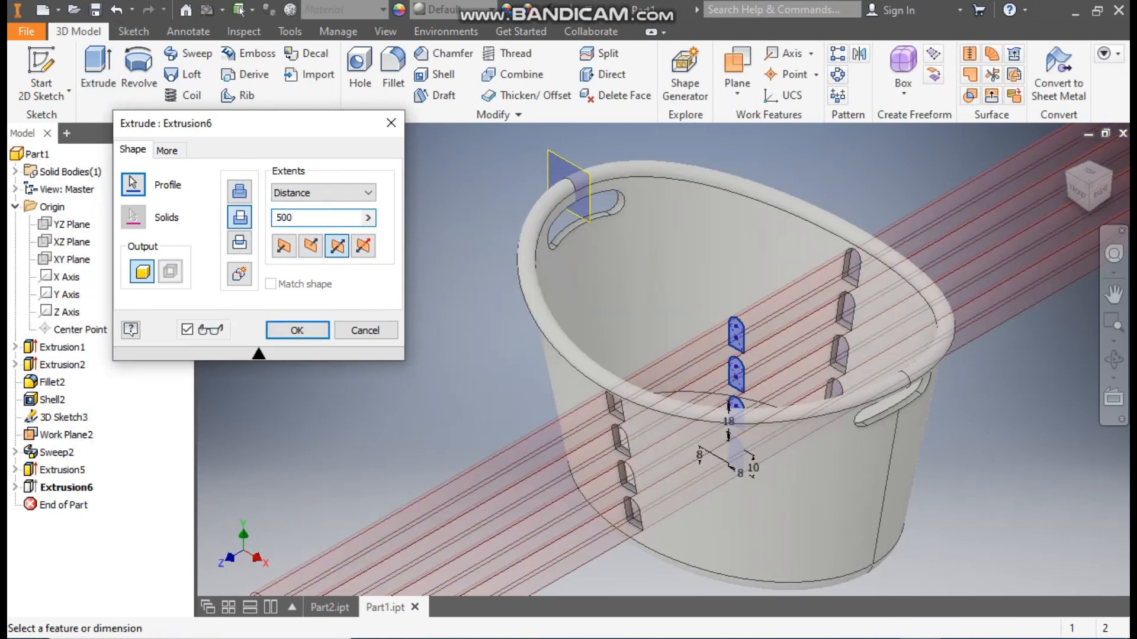
left_click(300, 332)
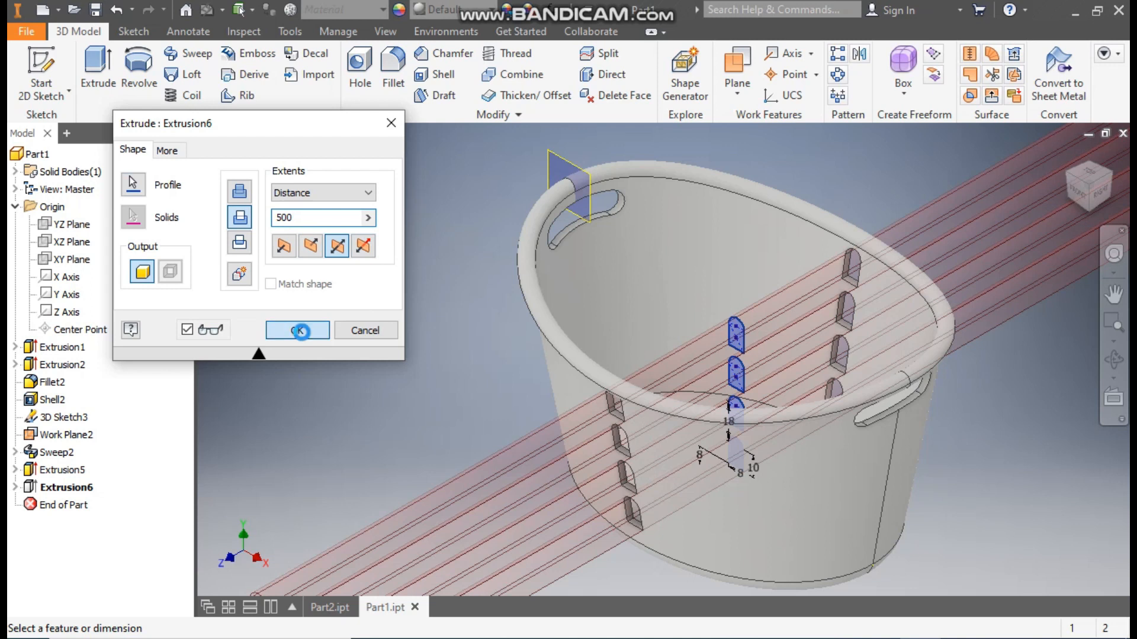
- Create a circular pattern of the round-topped hole cut around the Y axis with 24 occurrences over 360 degrees
scroll(491, 386, "up", 4)
scroll(502, 406, "down", 4)
scroll(504, 406, "up", 1)
middle_click_drag(504, 406, 441, 416)
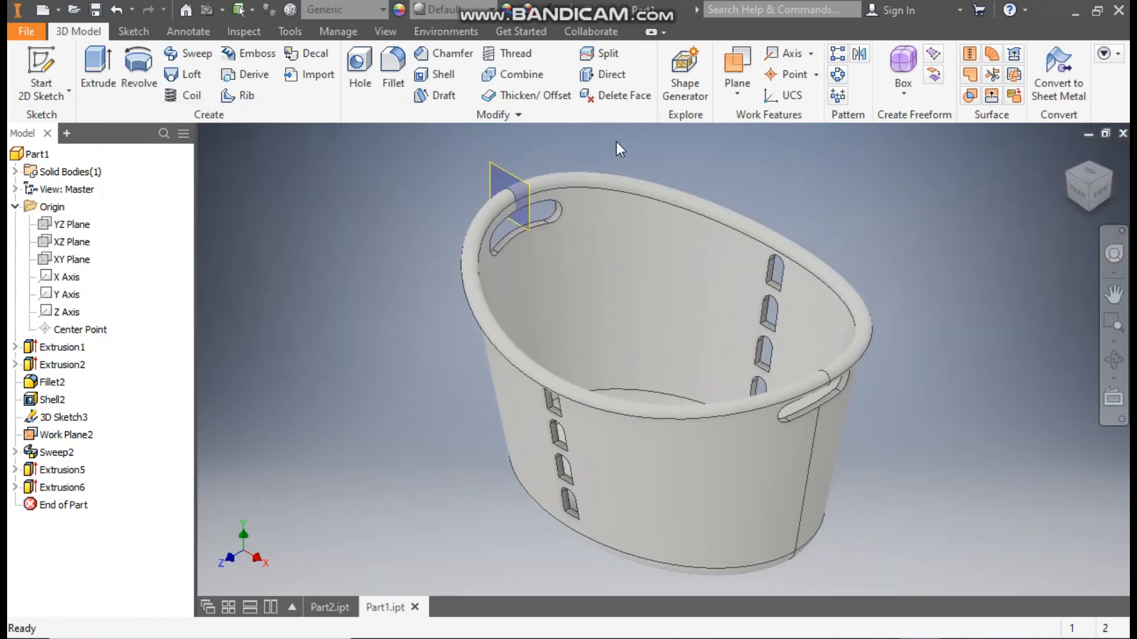
left_click(836, 76)
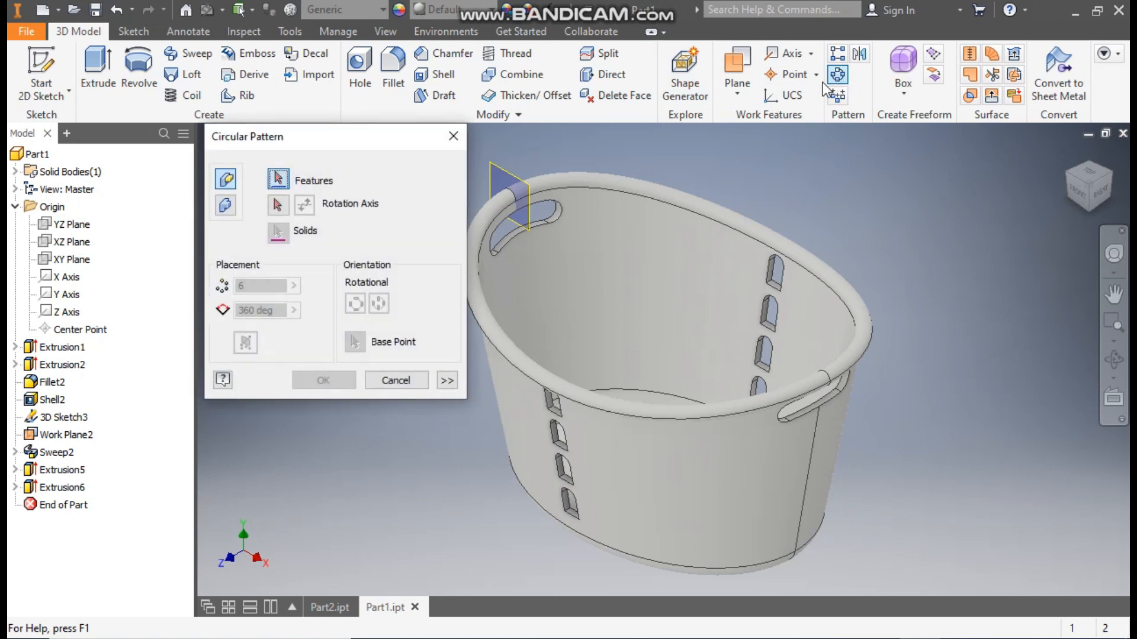
left_click(79, 488)
left_click(278, 205)
left_click(68, 296)
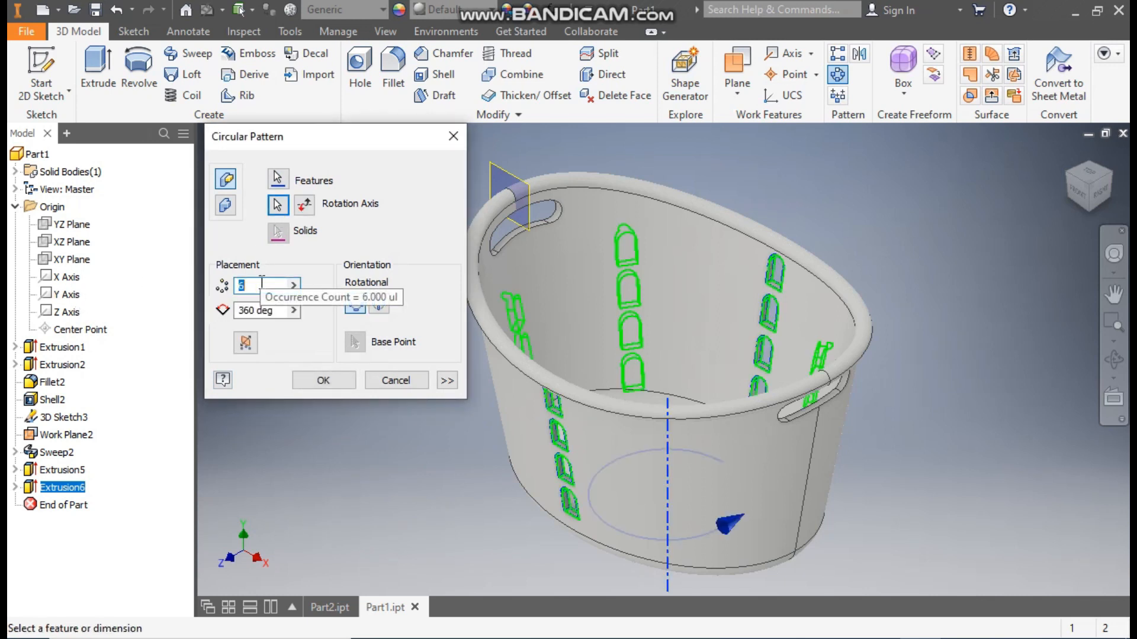
type("24")
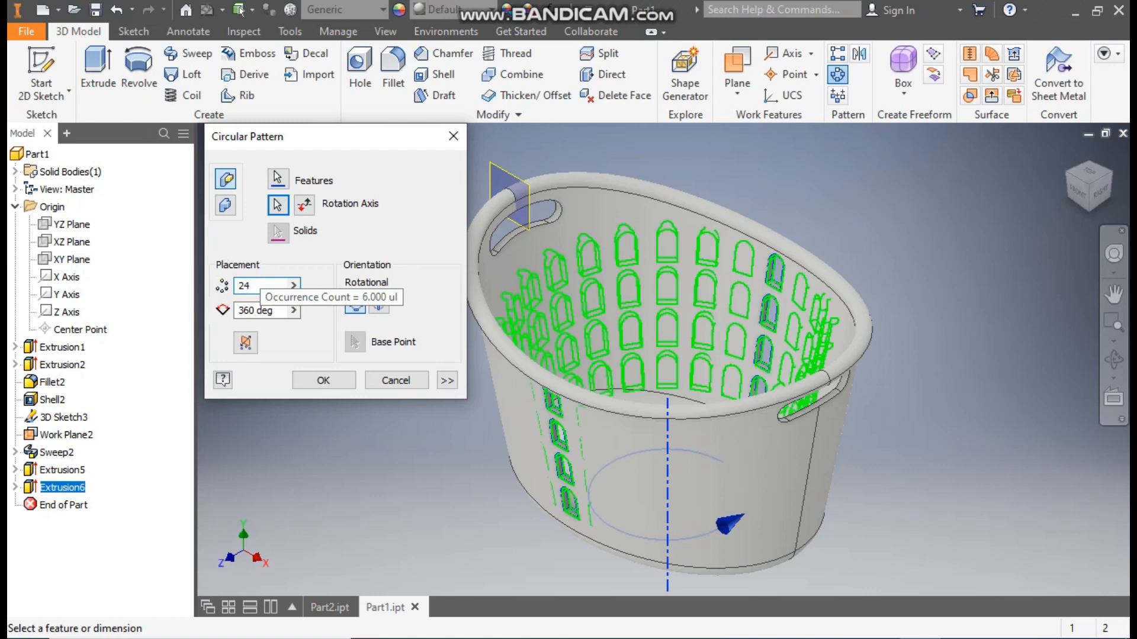
left_click(322, 381)
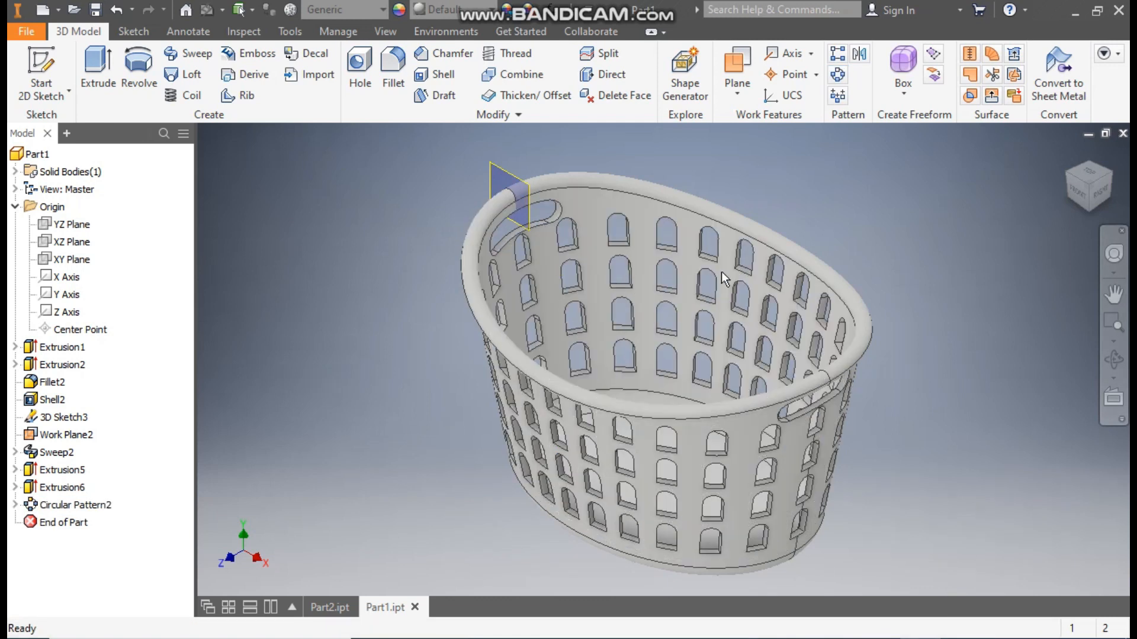
- Apply the Light Red appearance to the whole basket
middle_click_drag(526, 204, 551, 221)
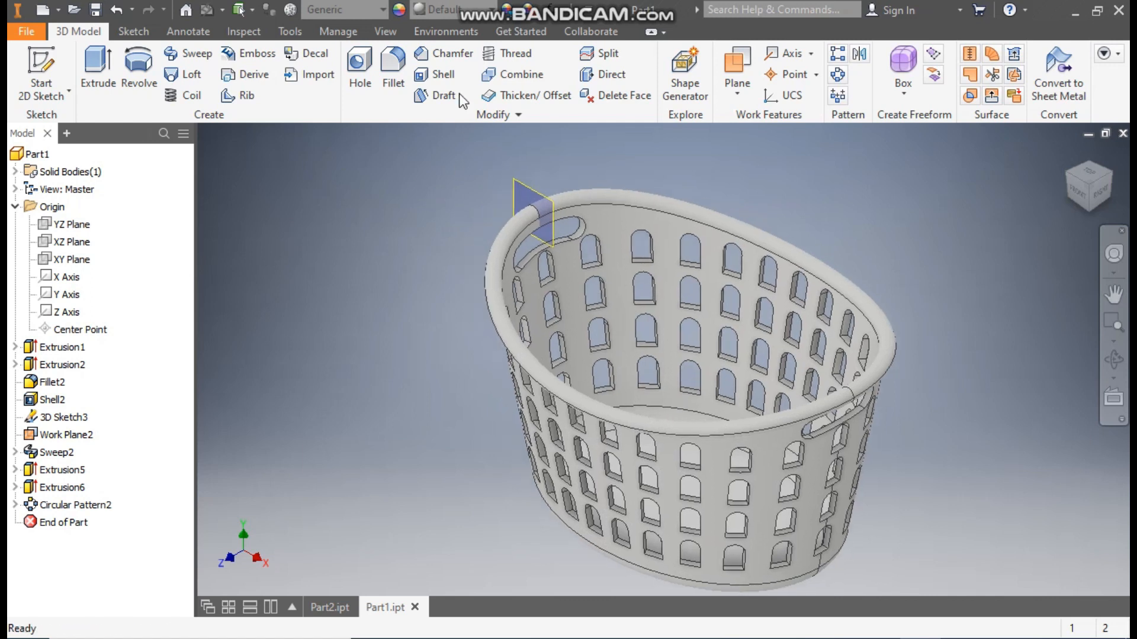
left_click(456, 11)
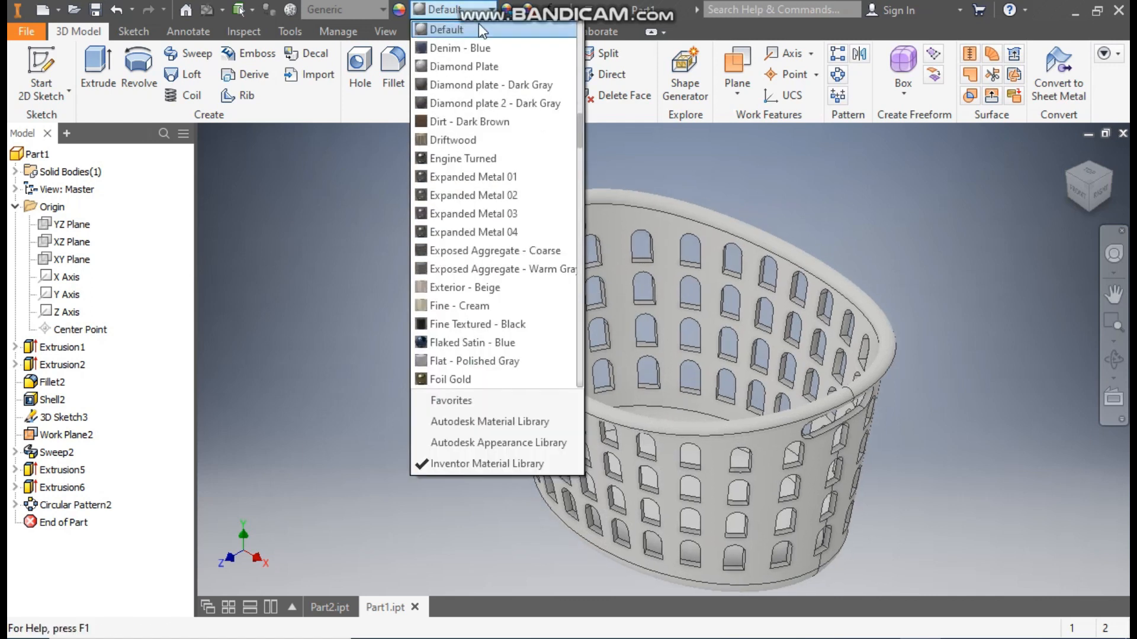
scroll(579, 125, "up", 12)
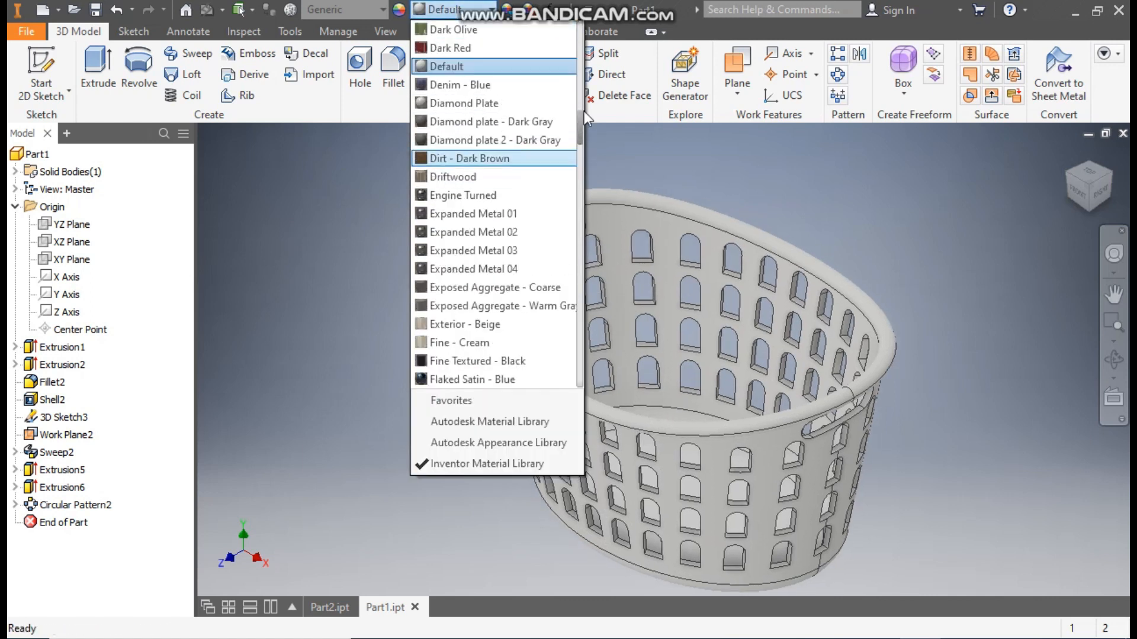
scroll(589, 130, "down", 11)
scroll(593, 133, "down", 15)
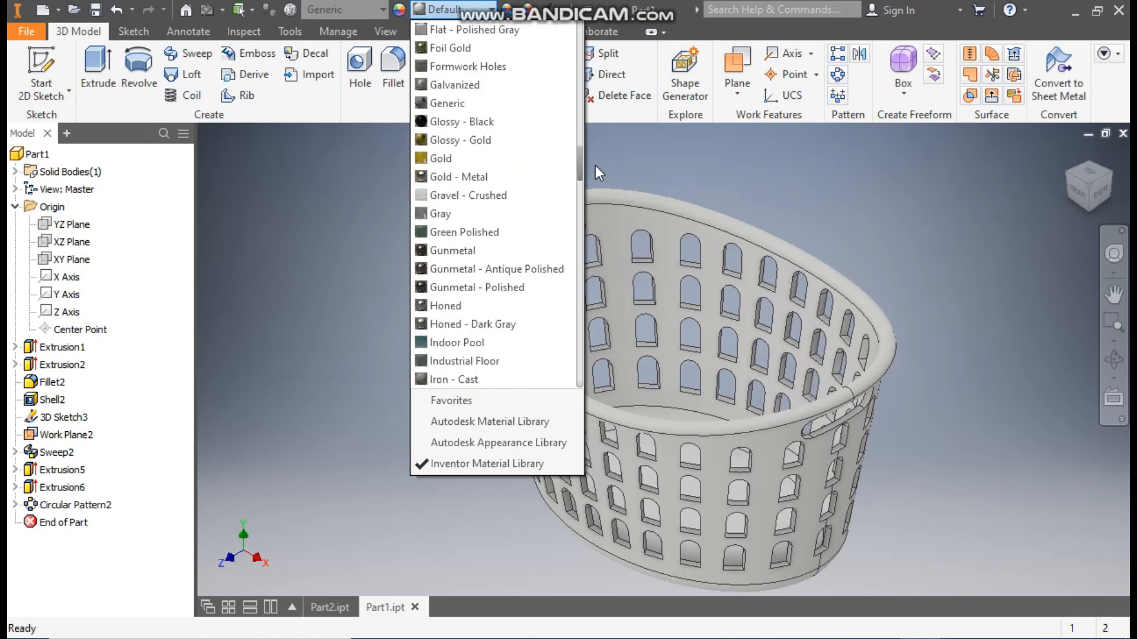
left_click(474, 140)
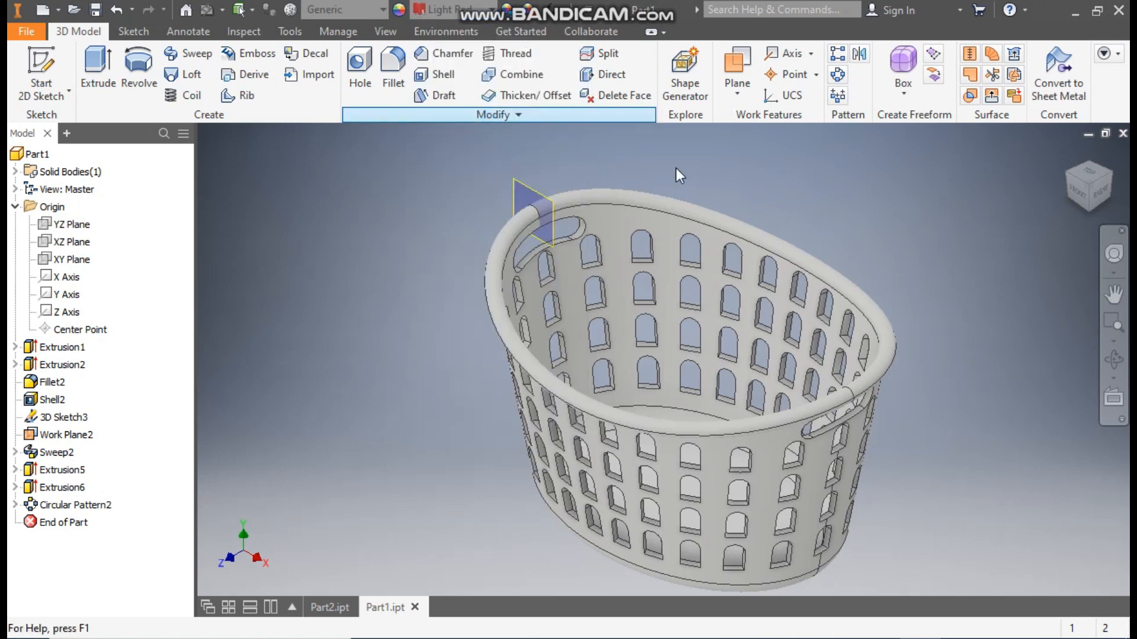
- Turn off the visibility of the work plane at the basket's rim
left_click(66, 438)
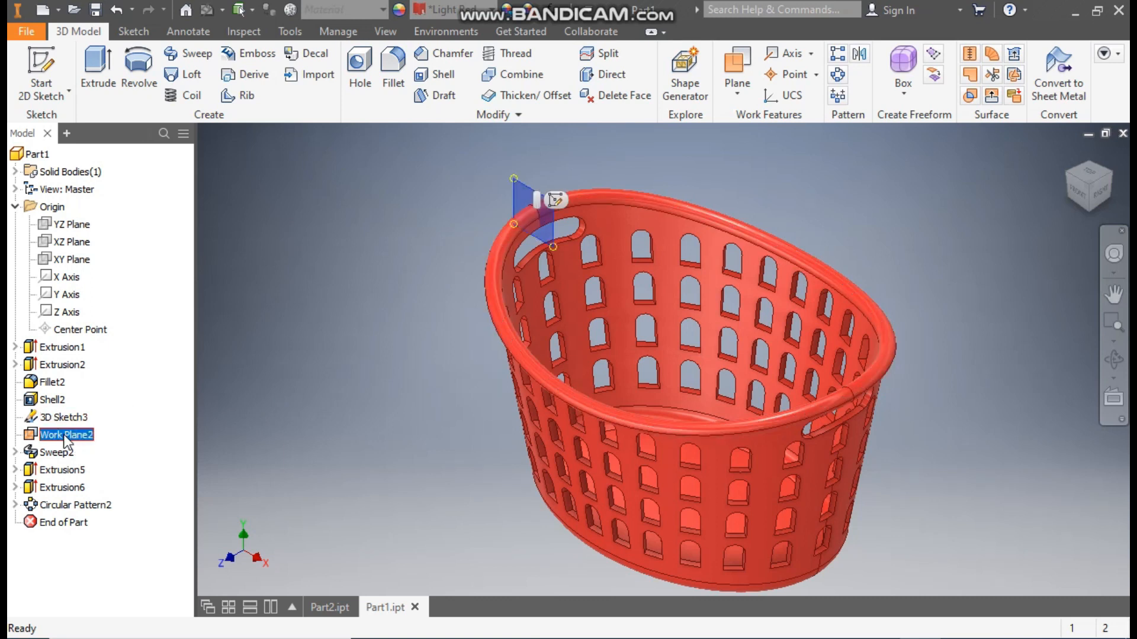
right_click(66, 441)
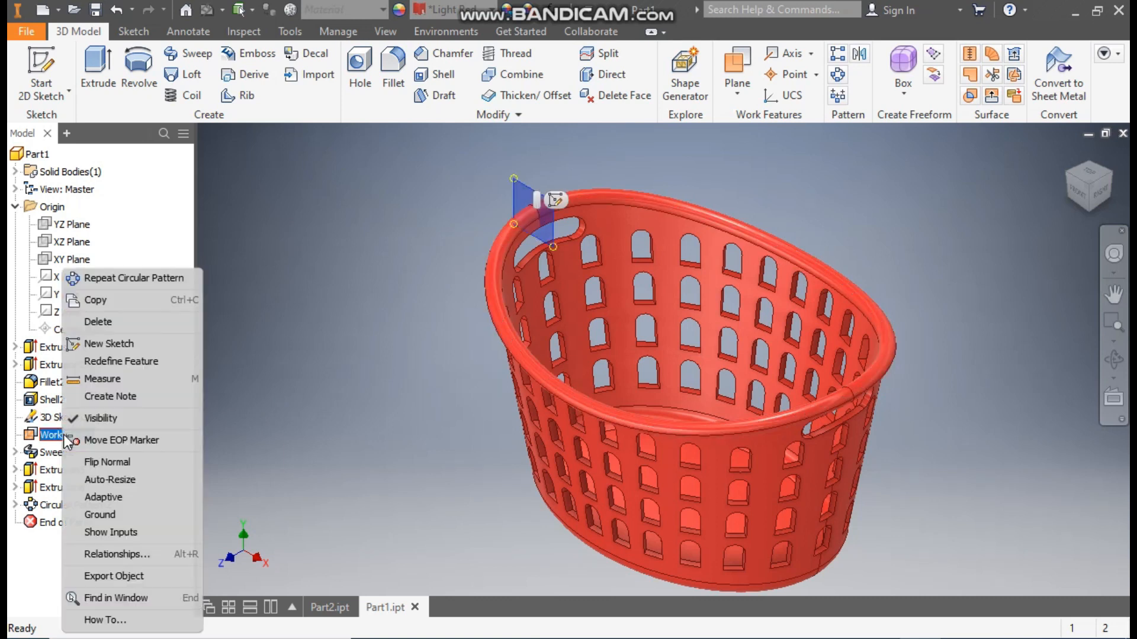
left_click(88, 417)
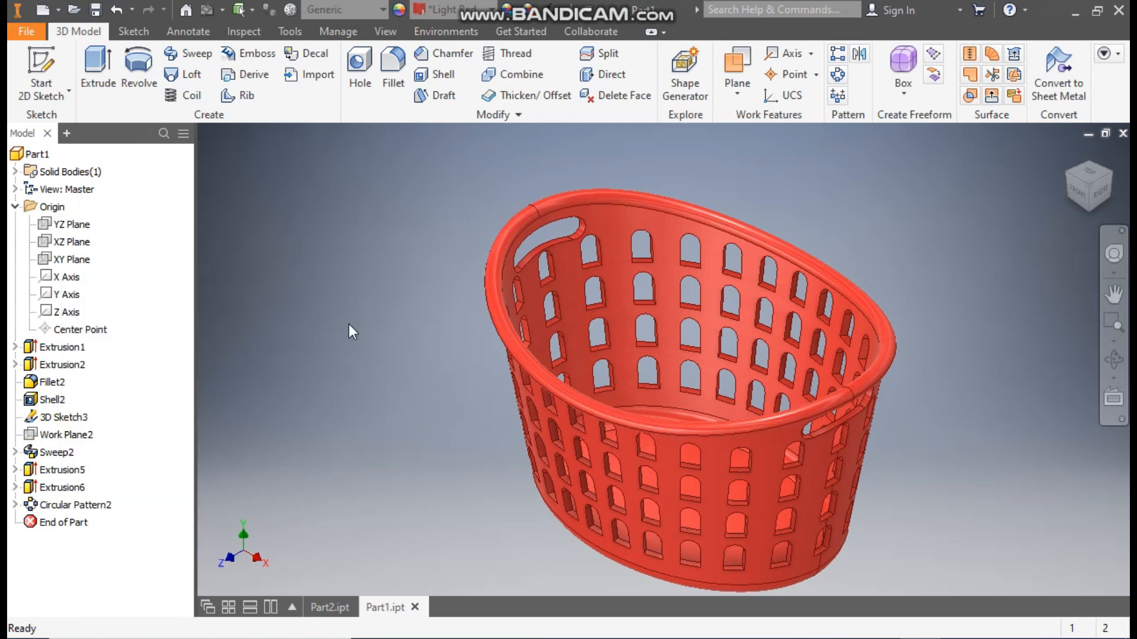
middle_click_drag(385, 340, 371, 313)
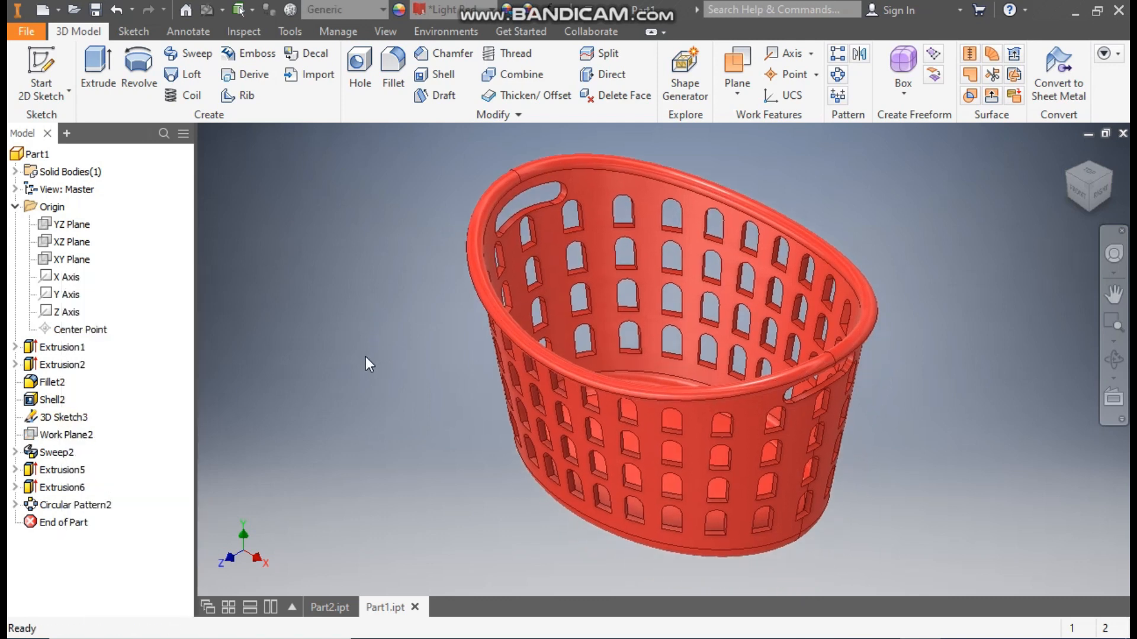